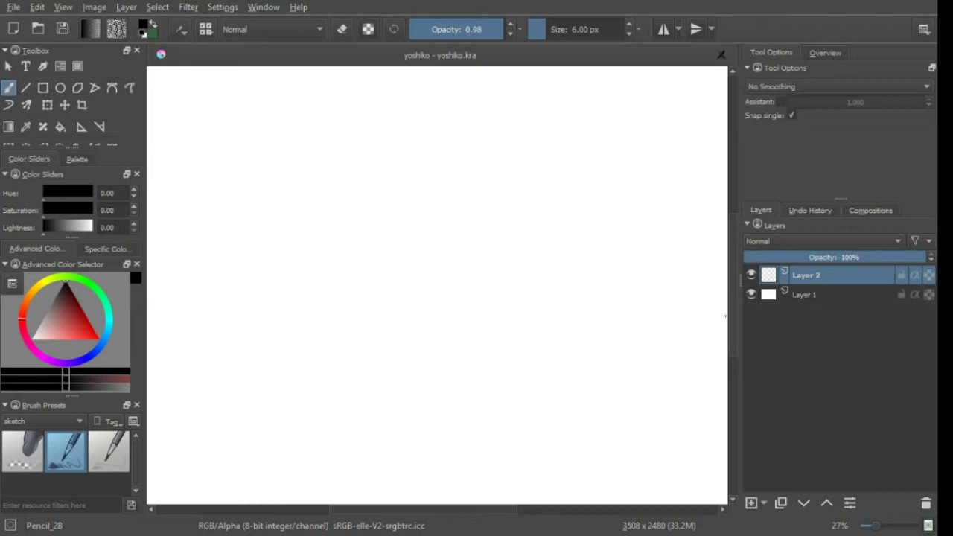
Erase the rough mouth and old nose strokes, then draw a shorter nose line.
scroll(384, 226, down, 1)
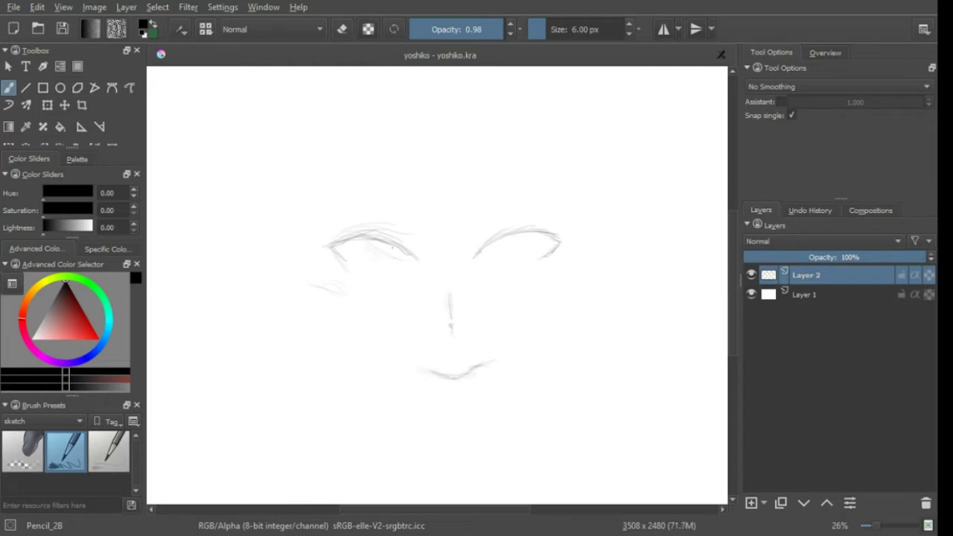
key(e)
drag(424, 370, 491, 368)
key(e)
key(e)
drag(450, 294, 449, 335)
key(e)
drag(443, 296, 443, 320)
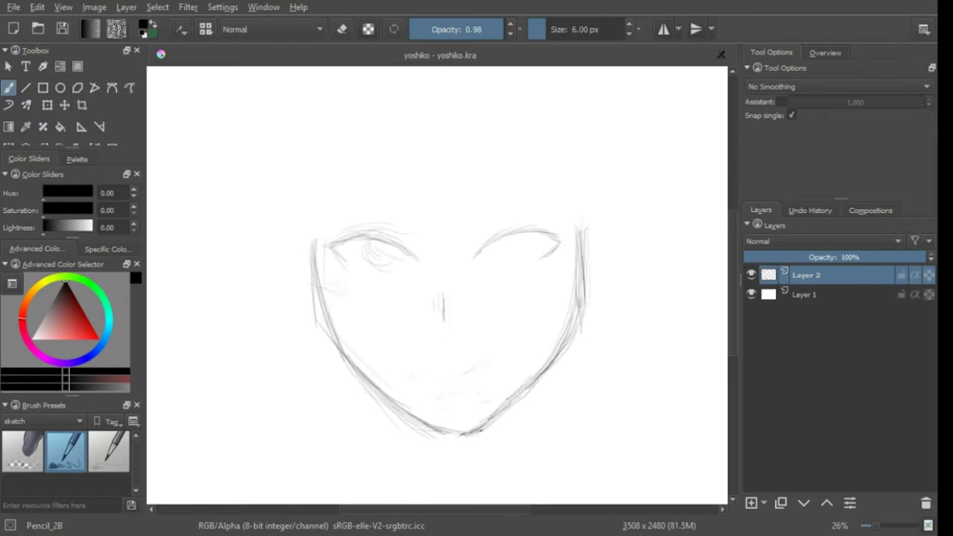
Redraw the right jaw line, darken the chin, and add a short mouth stroke.
key(e)
mouse_move(583, 298)
mouse_down()
mouse_move(583, 342)
mouse_move(521, 395)
mouse_up()
key(e)
mouse_move(565, 328)
mouse_down()
mouse_move(506, 410)
mouse_move(443, 436)
mouse_up()
key(e)
key(e)
key(e)
mouse_move(406, 408)
mouse_down()
mouse_move(449, 425)
mouse_move(503, 397)
mouse_up()
key(e)
drag(426, 368, 456, 376)
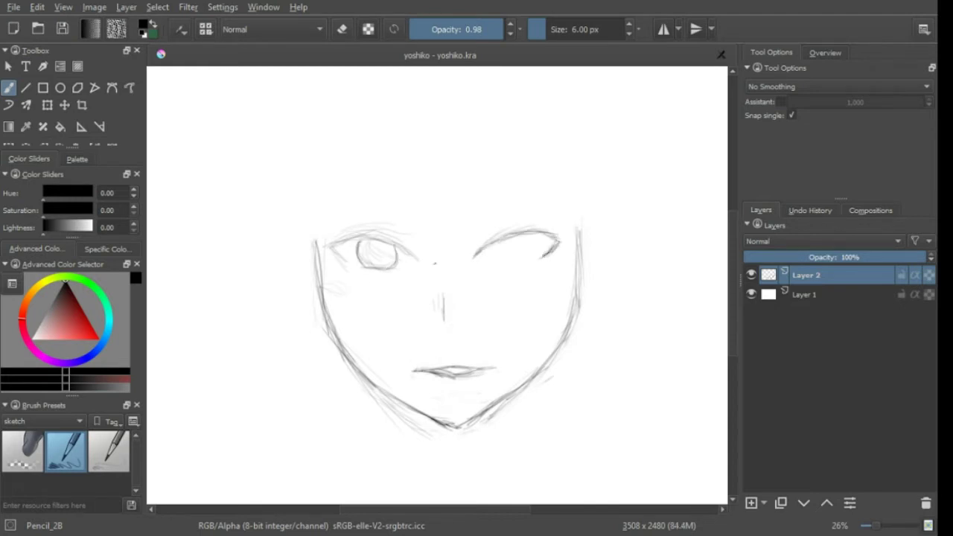
Reinforce the right eye's upper lid and erase stray lines left of the face.
drag(557, 240, 492, 254)
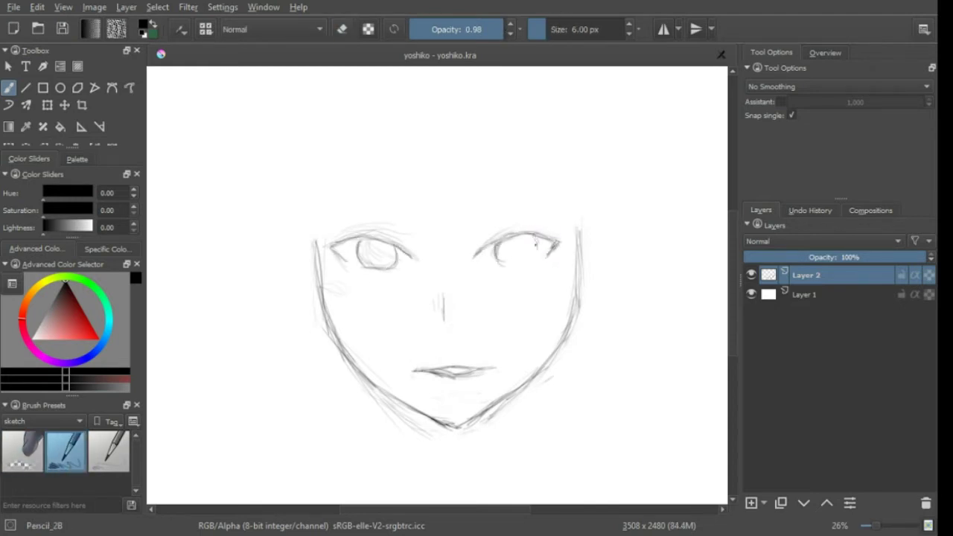
key(e)
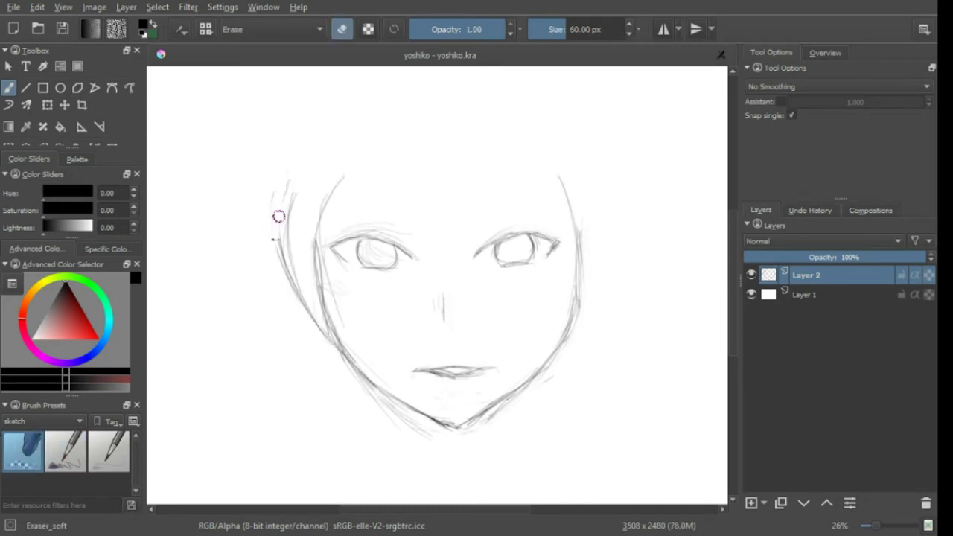
drag(276, 213, 343, 175)
scroll(212, 160, down, 2)
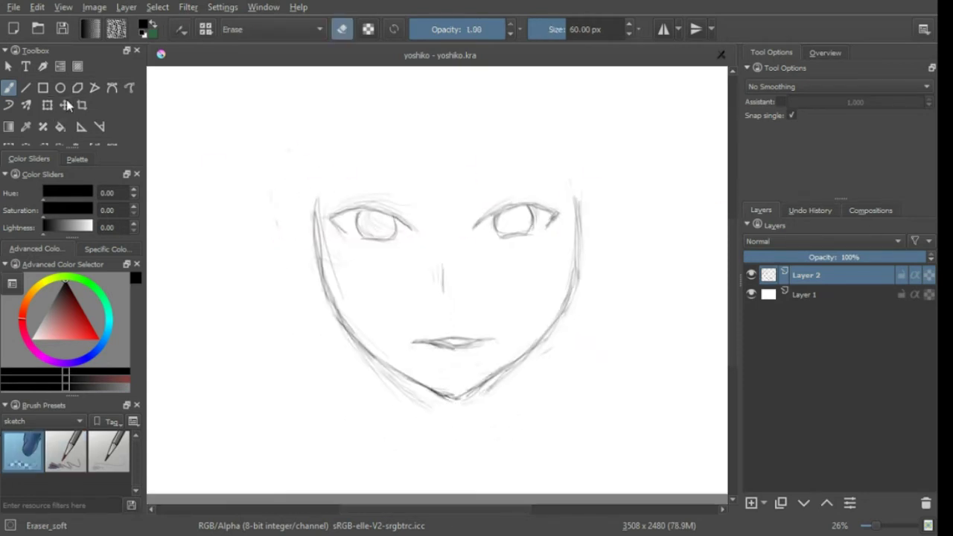
click(64, 105)
key(b)
key(e)
scroll(320, 186, up, 4)
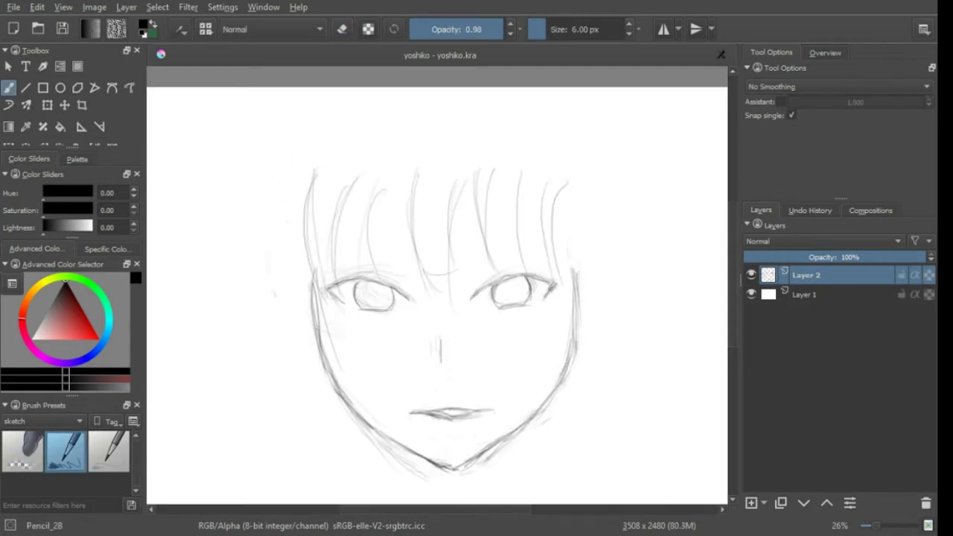
Draw the hair strands and the outer hair line along the right side of the face.
drag(607, 217, 468, 210)
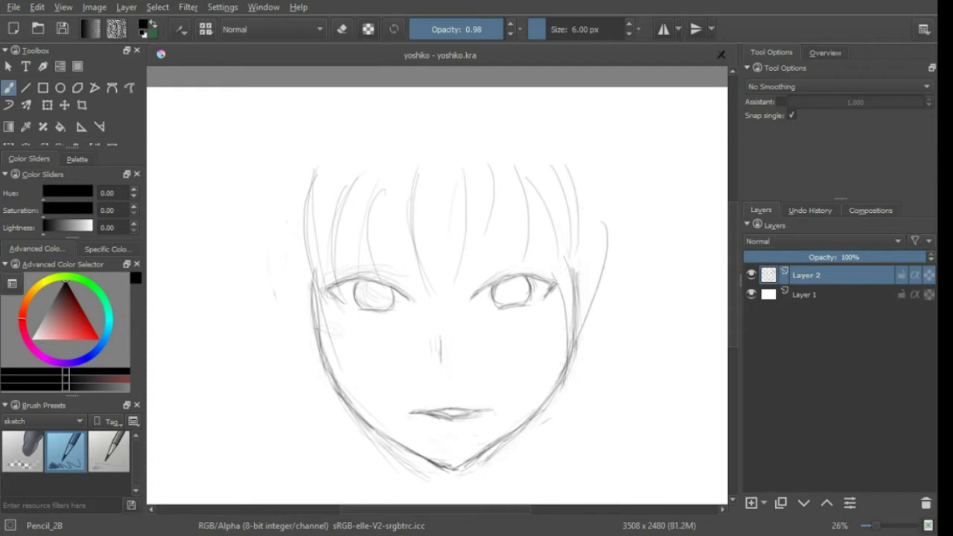
drag(537, 92, 584, 283)
drag(609, 201, 537, 469)
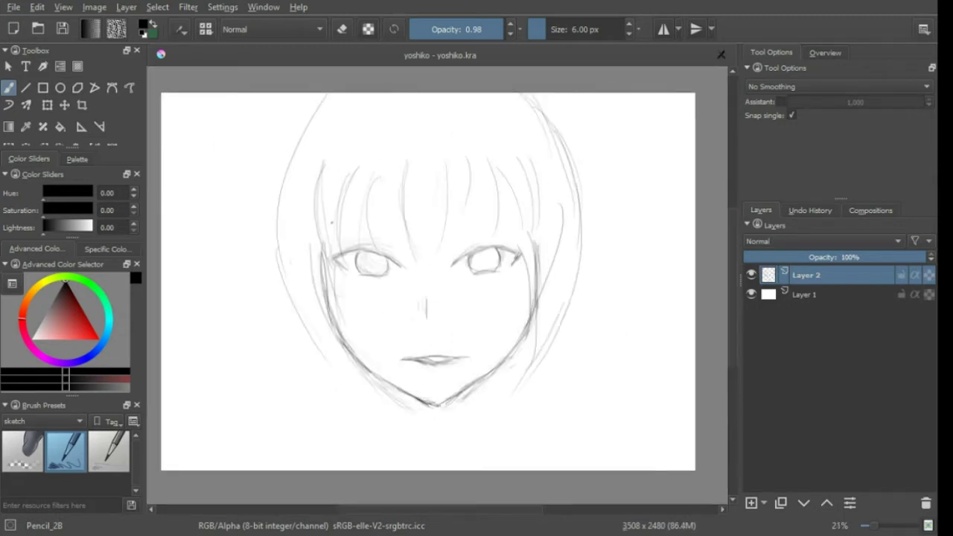
key(ctrl+t)
key(Escape)
scroll(313, 342, up, 1)
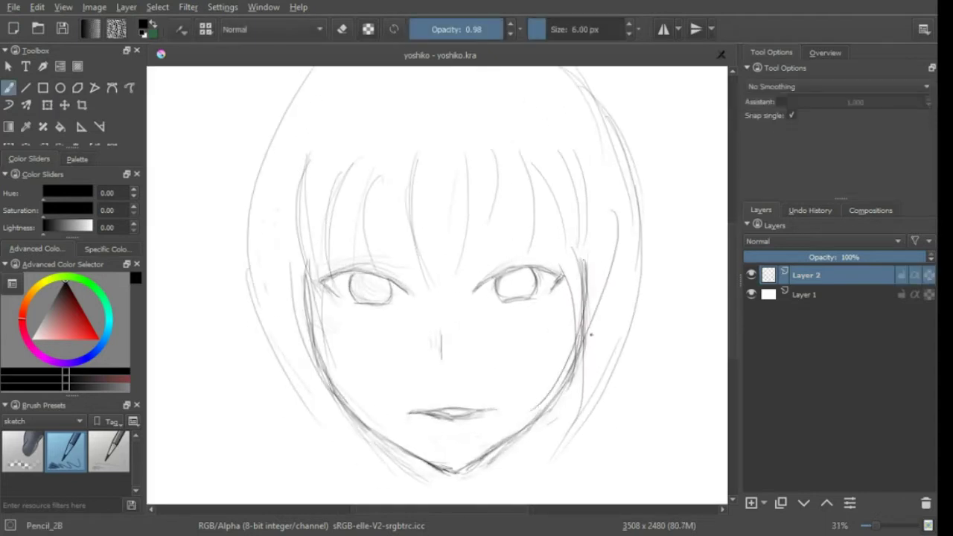
scroll(590, 334, up, 1)
Touch up the face contour and add a curved hair stroke at the upper left.
key(e)
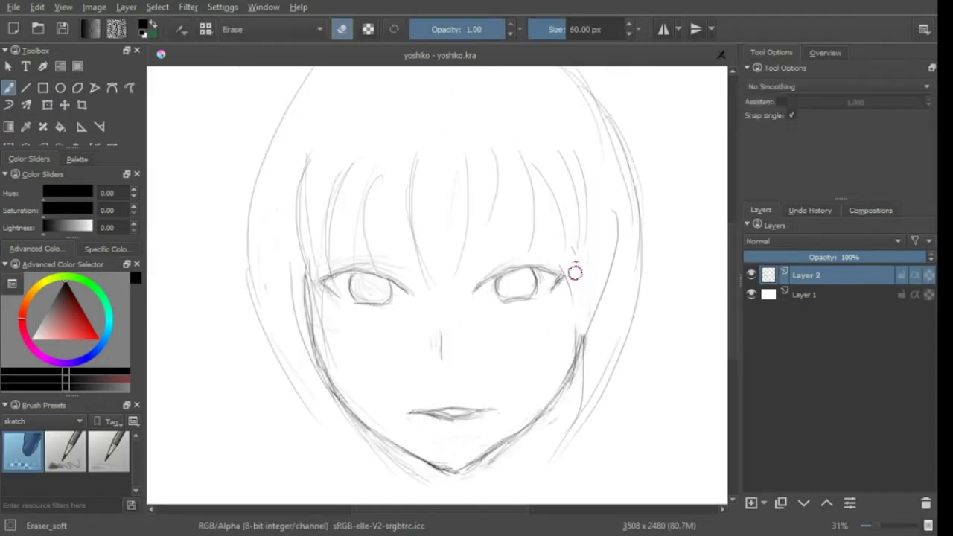
key(e)
drag(315, 305, 333, 391)
drag(575, 261, 579, 372)
key(e)
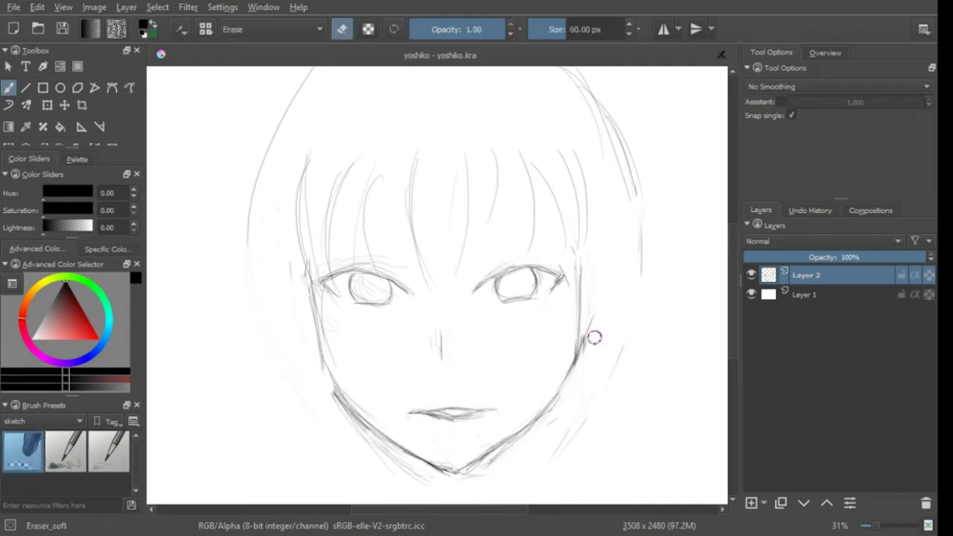
key(e)
key(e)
key(e)
drag(283, 128, 313, 369)
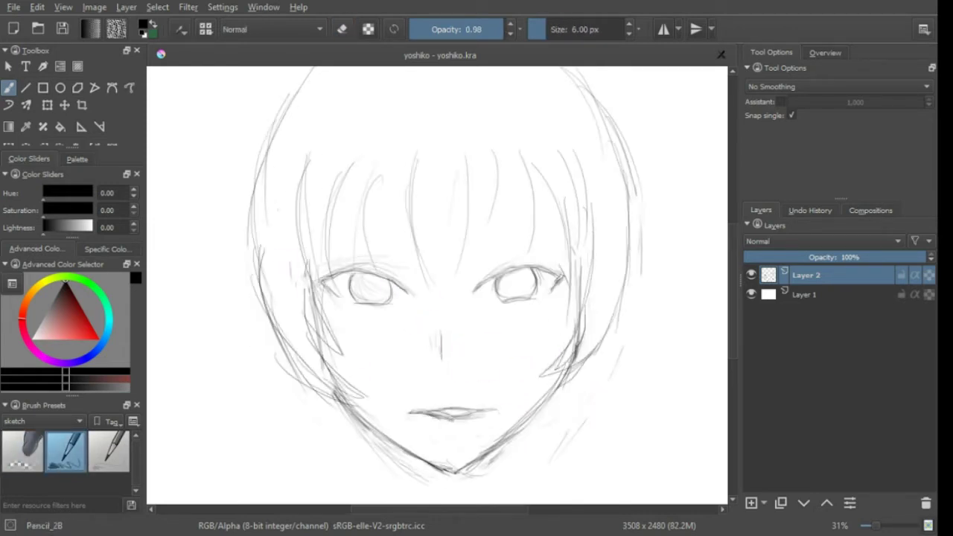
key(ctrl+z)
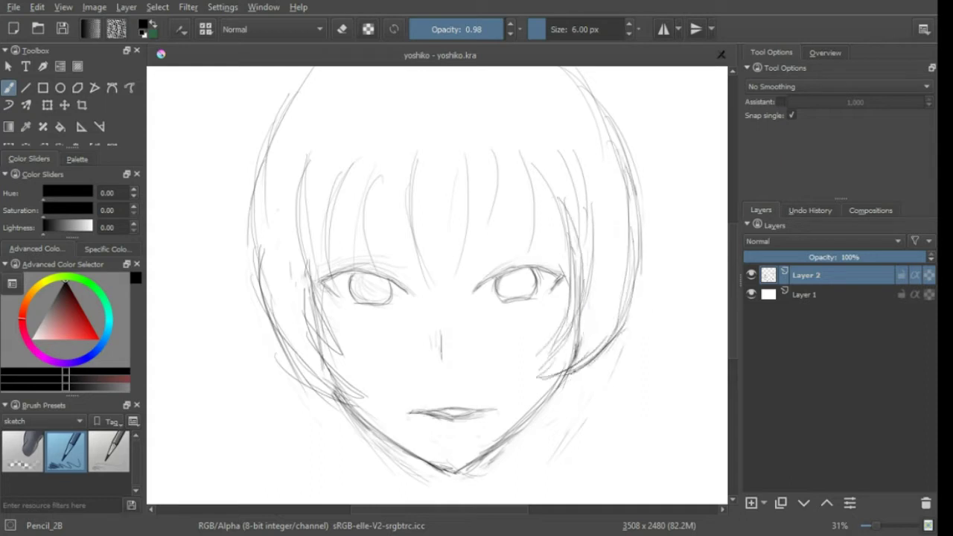
Erase stray left-cheek lines, lighten the right-cheek strokes, and zoom out to the whole sketch.
key(e)
mouse_move(321, 372)
mouse_down()
mouse_move(298, 296)
mouse_move(268, 342)
mouse_up()
key(e)
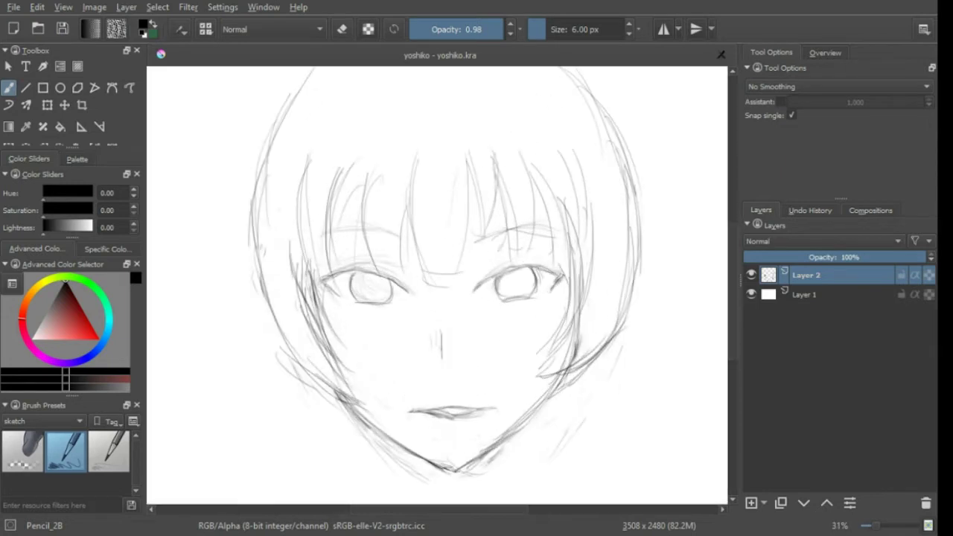
key(e)
mouse_move(343, 387)
mouse_down()
mouse_move(319, 334)
mouse_move(274, 299)
mouse_up()
key(e)
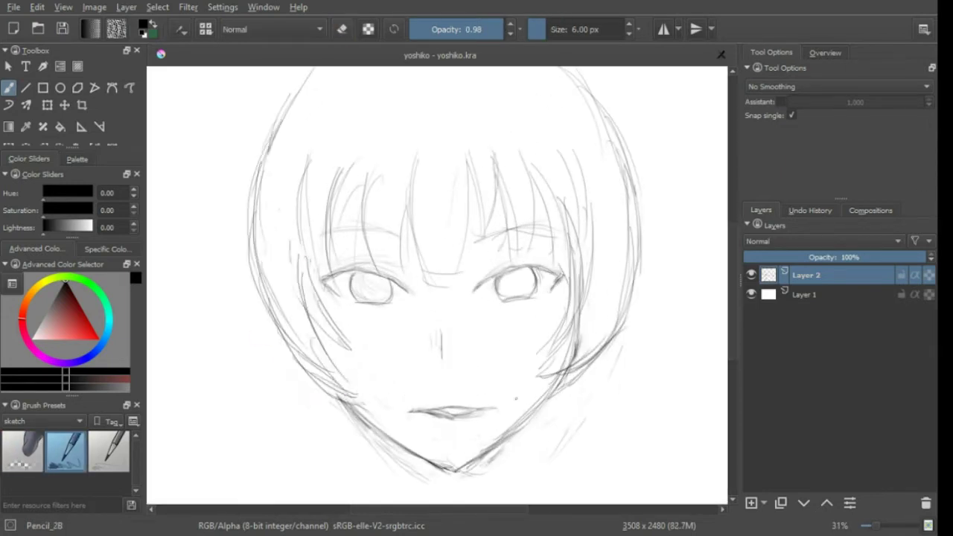
key(e)
mouse_move(587, 311)
mouse_down()
mouse_move(573, 246)
mouse_move(613, 236)
mouse_up()
key(e)
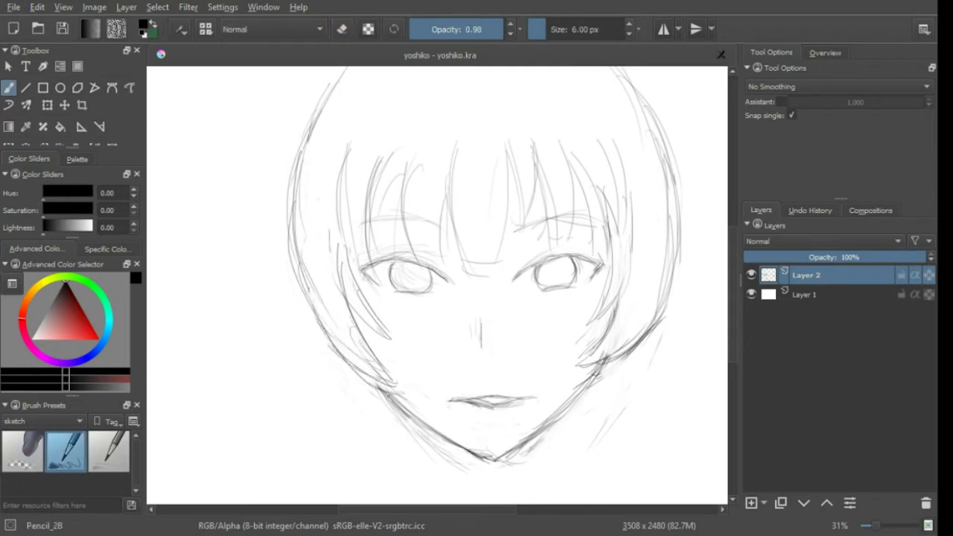
key(slash)
key(minus)
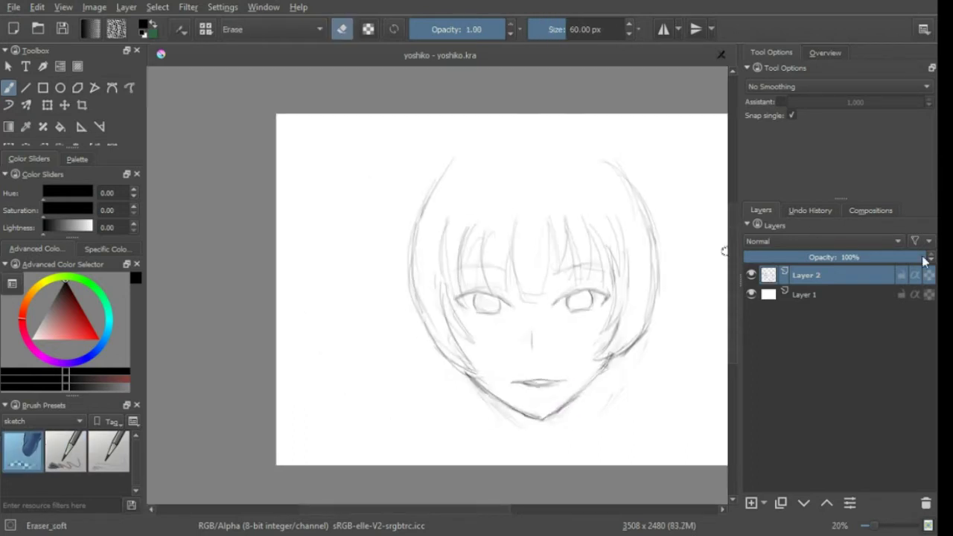
scroll(606, 350, up, 2)
key(slash)
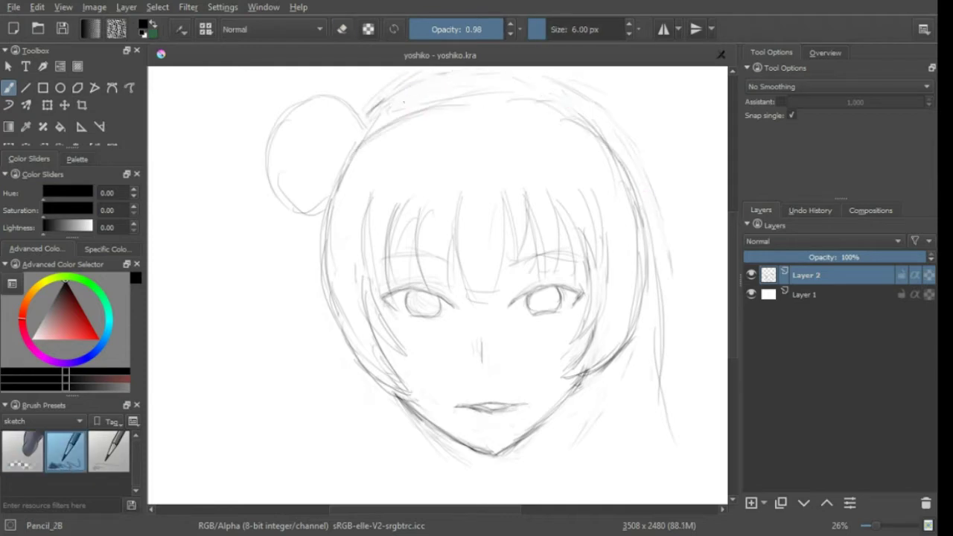
Sketch the round side bun, the top hair outline, the right-side hair and the left jaw.
drag(484, 71, 640, 186)
drag(625, 141, 662, 380)
drag(447, 372, 458, 326)
drag(342, 279, 372, 424)
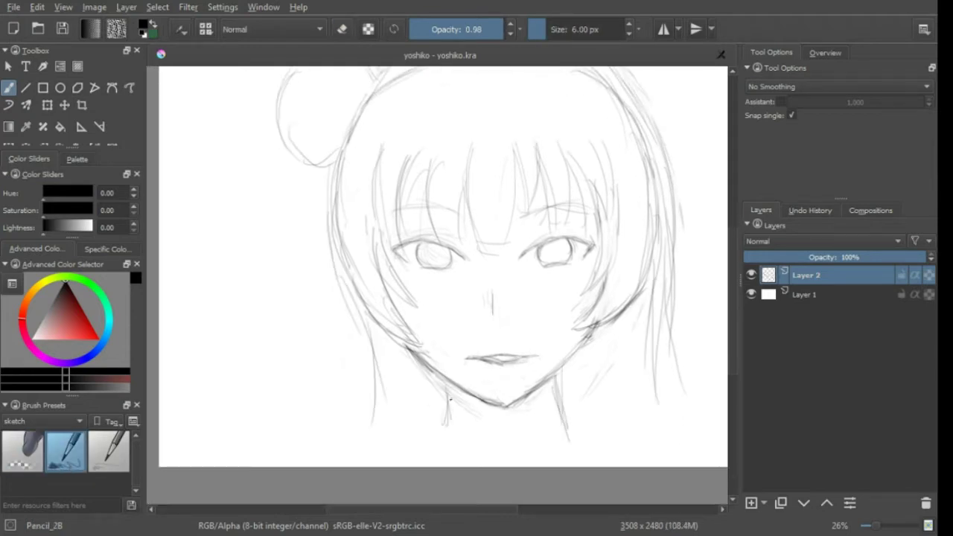
Erase faint hair strokes on the right and add pencil lines along the top of the hair.
drag(643, 375, 621, 335)
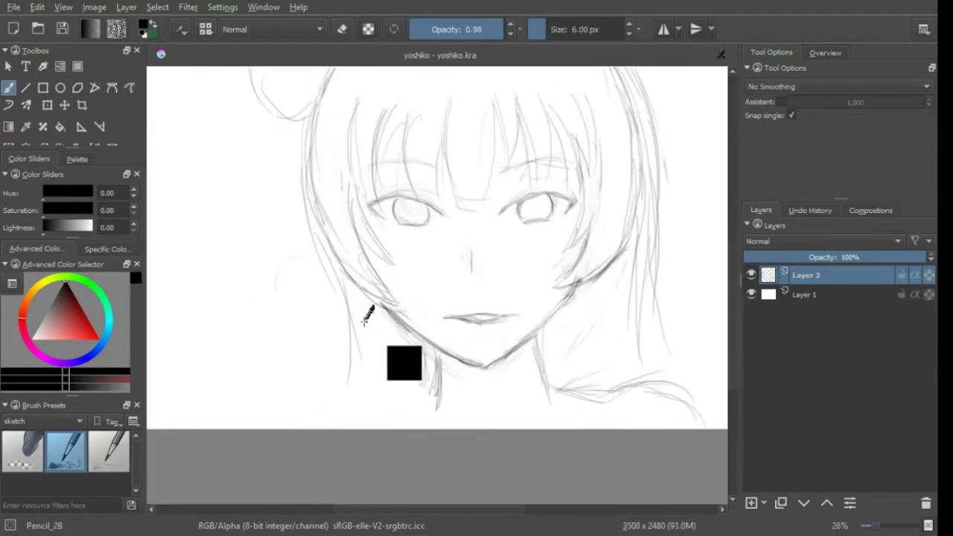
drag(471, 366, 430, 383)
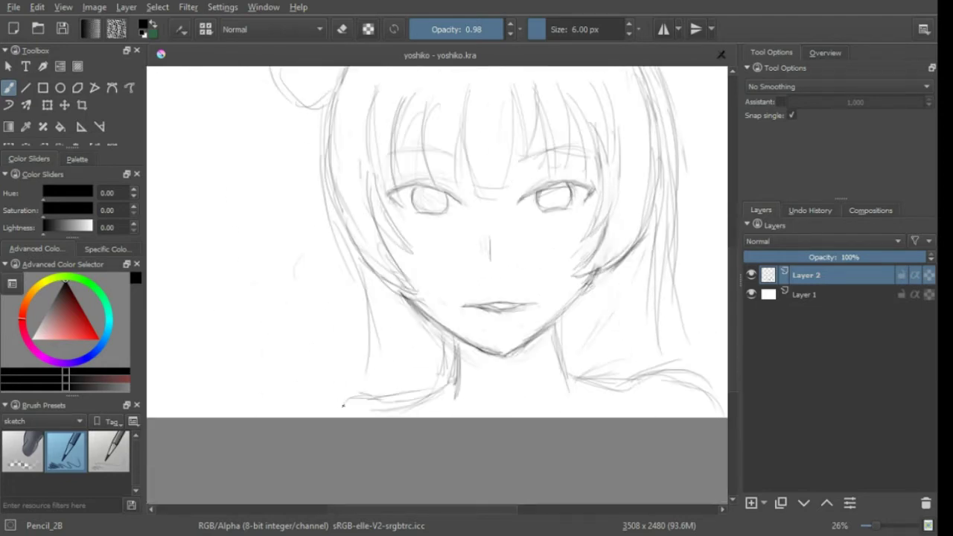
scroll(511, 350, down, 2)
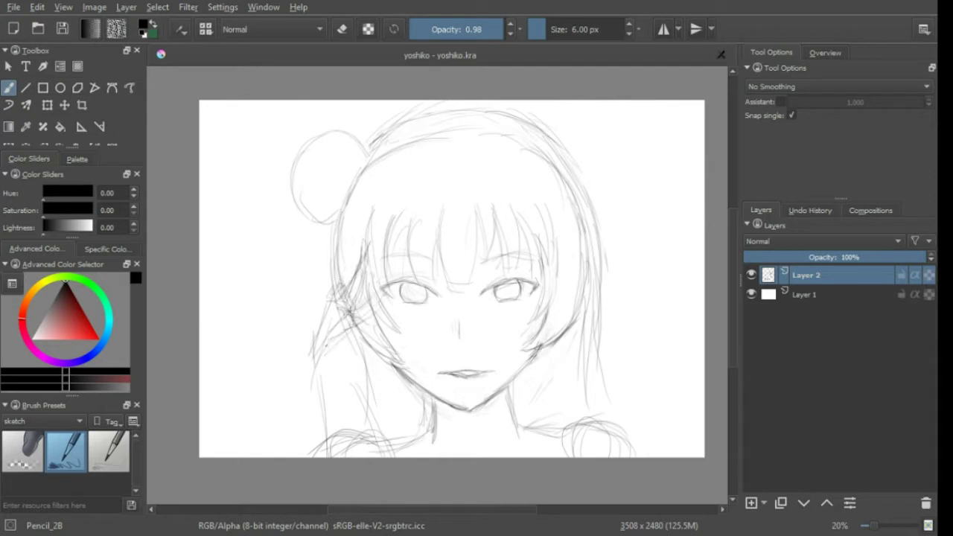
key(e)
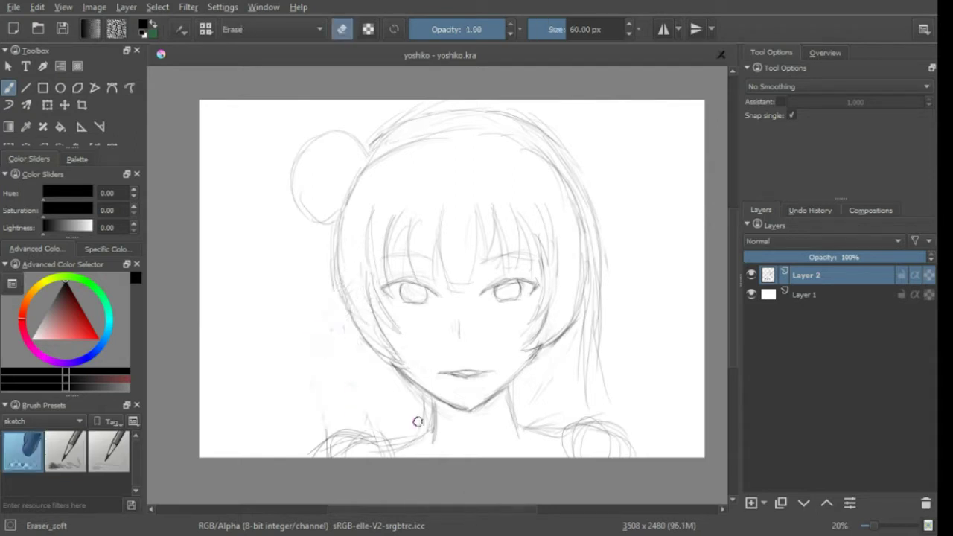
drag(417, 421, 422, 430)
mouse_move(611, 378)
mouse_down()
mouse_move(619, 343)
mouse_move(597, 164)
mouse_up()
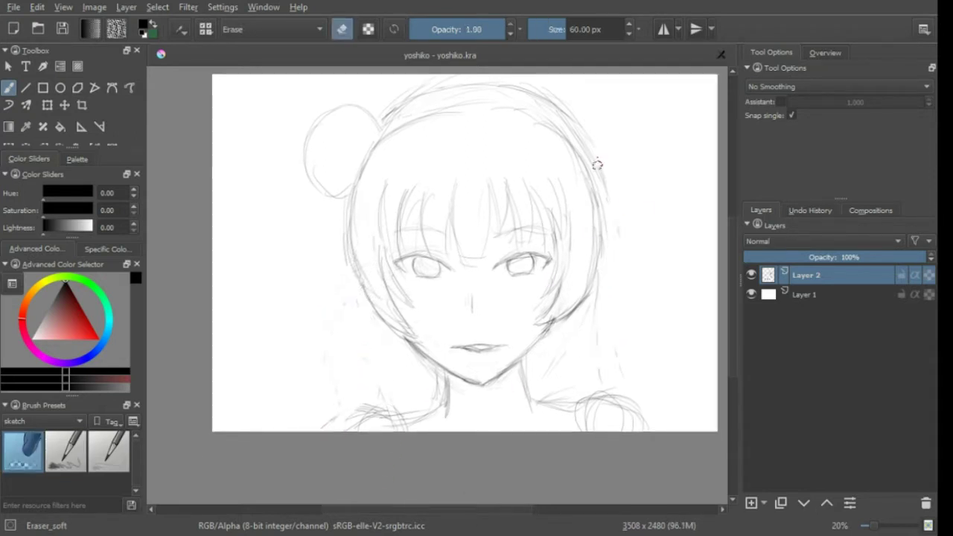
key(e)
drag(527, 86, 393, 125)
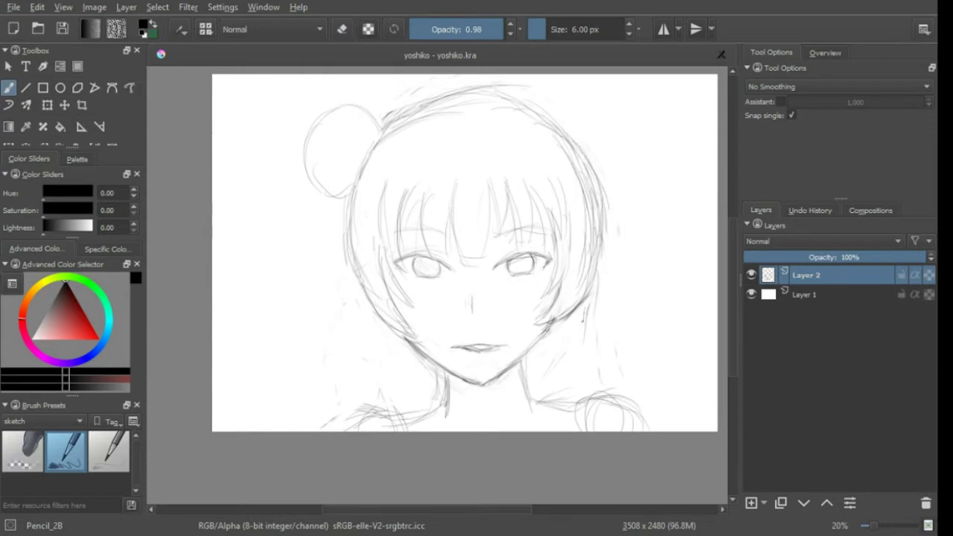
drag(631, 279, 633, 212)
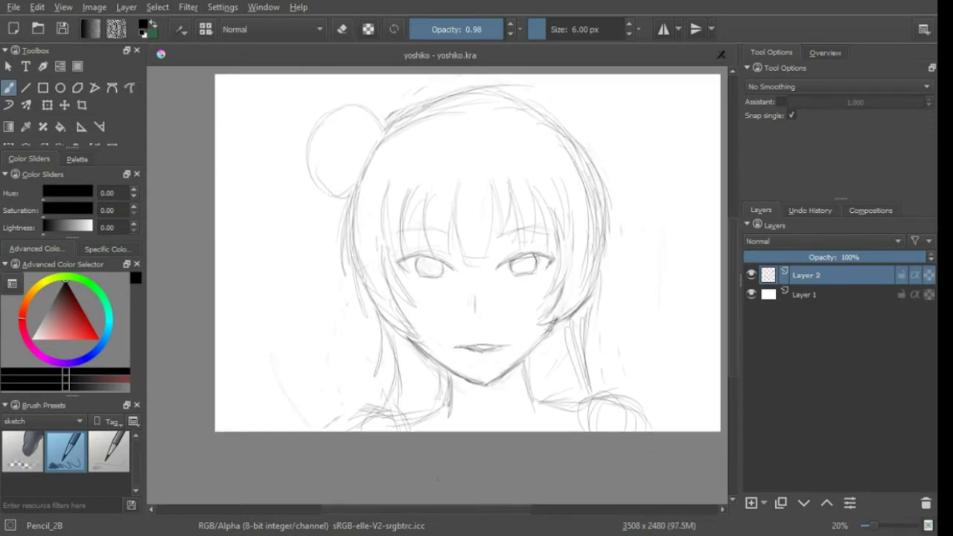
Pick blue, set up a large round Fill_circle brush, and move the paint layer below the sketch.
scroll(451, 263, up, 1)
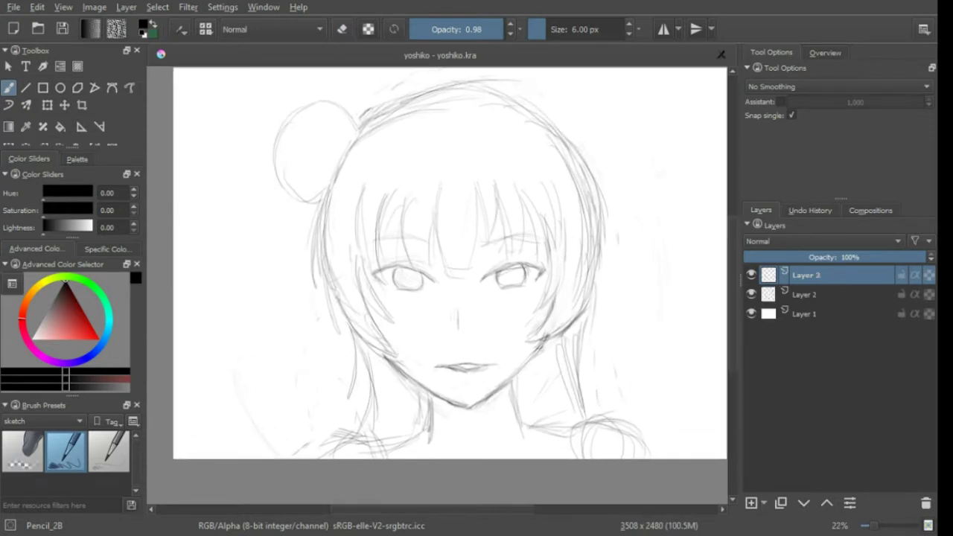
click(62, 377)
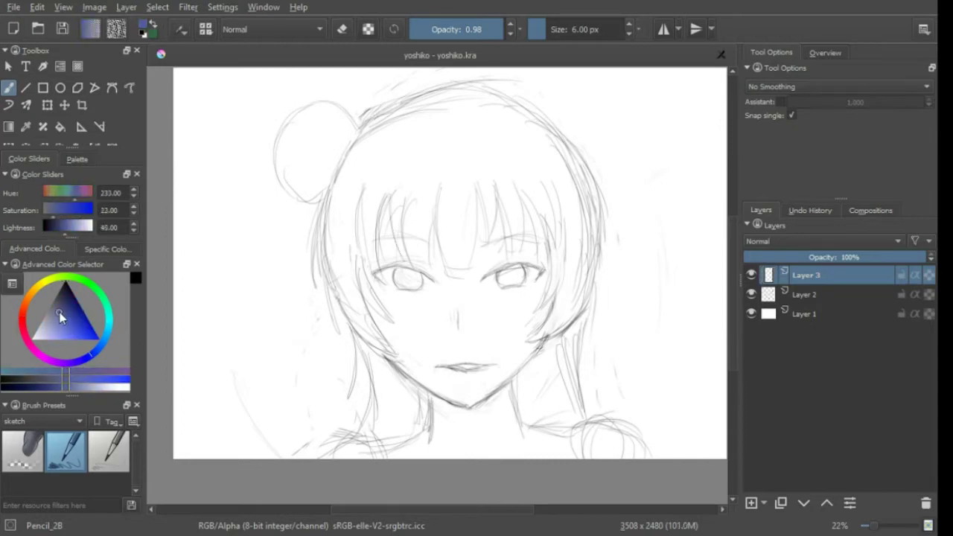
click(62, 377)
click(81, 445)
drag(247, 215, 250, 232)
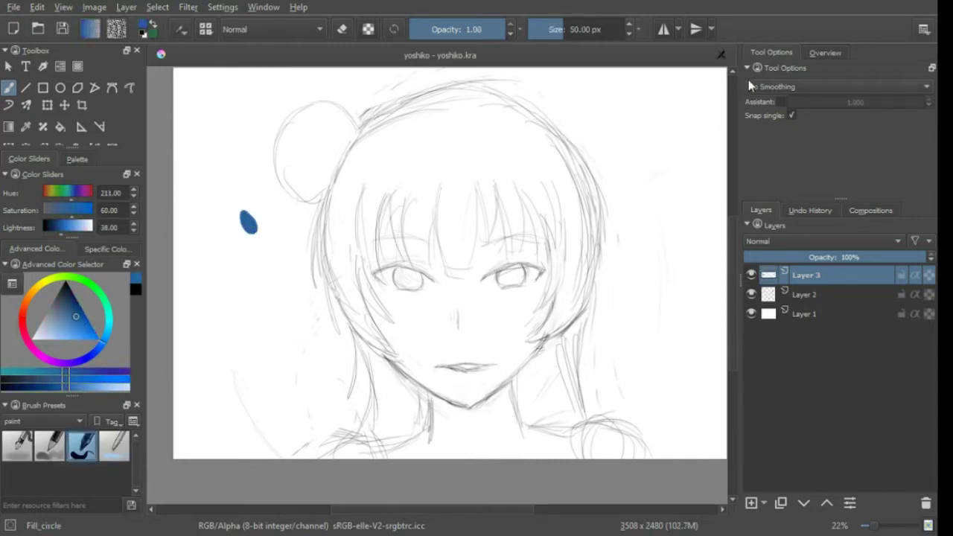
mouse_move(417, 149)
mouse_down()
mouse_move(433, 111)
mouse_move(344, 298)
mouse_move(393, 325)
mouse_move(496, 155)
mouse_up()
key(ctrl+Page_Down)
scroll(381, 180, up, 3)
Paint blue over the bangs.
mouse_move(381, 181)
mouse_down()
mouse_move(446, 283)
mouse_move(461, 206)
mouse_move(548, 319)
mouse_move(509, 136)
mouse_move(613, 206)
mouse_move(621, 351)
mouse_move(601, 336)
mouse_move(583, 376)
mouse_up()
scroll(583, 376, down, 5)
scroll(186, 245, up, 4)
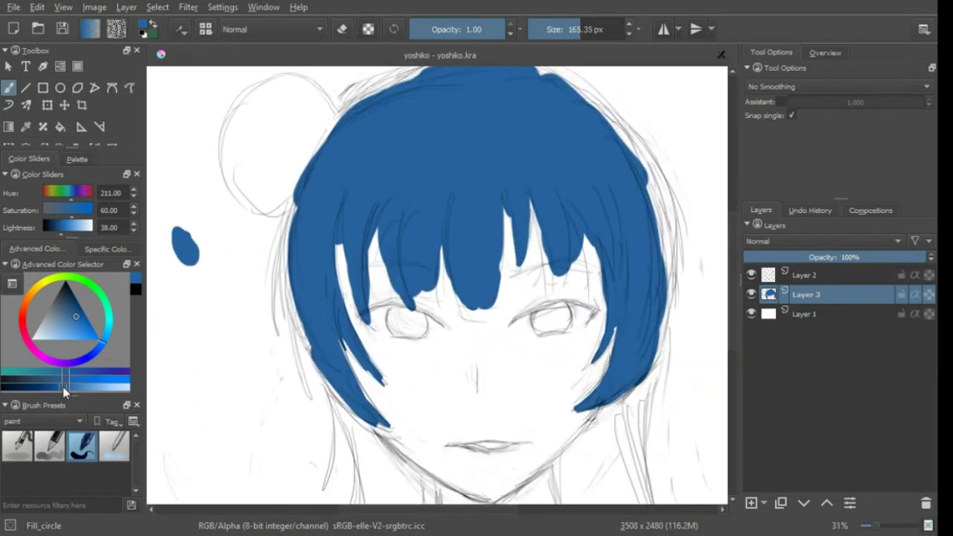
key(k)
key(k)
Darken the colour to navy, block in the whole hair shape, and add a new layer for skin.
click(184, 262)
click(179, 289)
mouse_move(616, 123)
mouse_down()
mouse_move(657, 237)
mouse_move(581, 330)
mouse_move(472, 311)
mouse_move(481, 369)
mouse_move(412, 526)
mouse_up()
mouse_move(621, 219)
mouse_down()
mouse_move(394, 340)
mouse_move(381, 134)
mouse_up()
drag(355, 182, 435, 387)
mouse_move(401, 300)
mouse_down()
mouse_move(410, 246)
mouse_move(470, 164)
mouse_move(570, 145)
mouse_move(562, 211)
mouse_up()
mouse_move(592, 198)
mouse_down()
mouse_move(595, 310)
mouse_move(630, 187)
mouse_move(611, 206)
mouse_move(588, 320)
mouse_move(600, 366)
mouse_up()
click(750, 503)
click(34, 284)
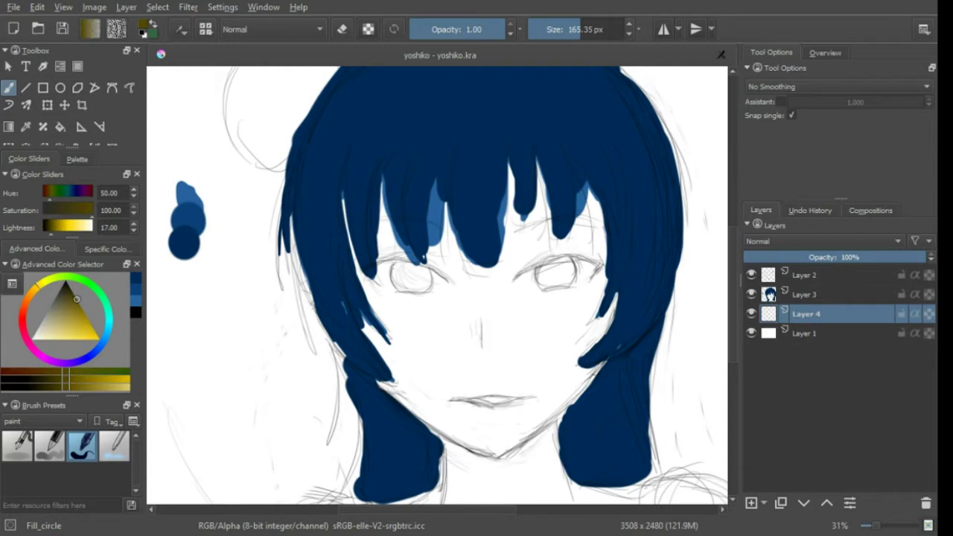
Pick a light peach skin tone and fill the face and neck with it.
click(29, 298)
click(51, 340)
click(234, 328)
mouse_move(357, 223)
mouse_down()
mouse_move(415, 206)
mouse_move(601, 340)
mouse_move(521, 462)
mouse_up()
scroll(395, 376, up, 3)
scroll(553, 365, down, 3)
scroll(553, 365, up, 5)
Paint a round navy bun at the head's upper left on the hair layer.
key(Page_Up)
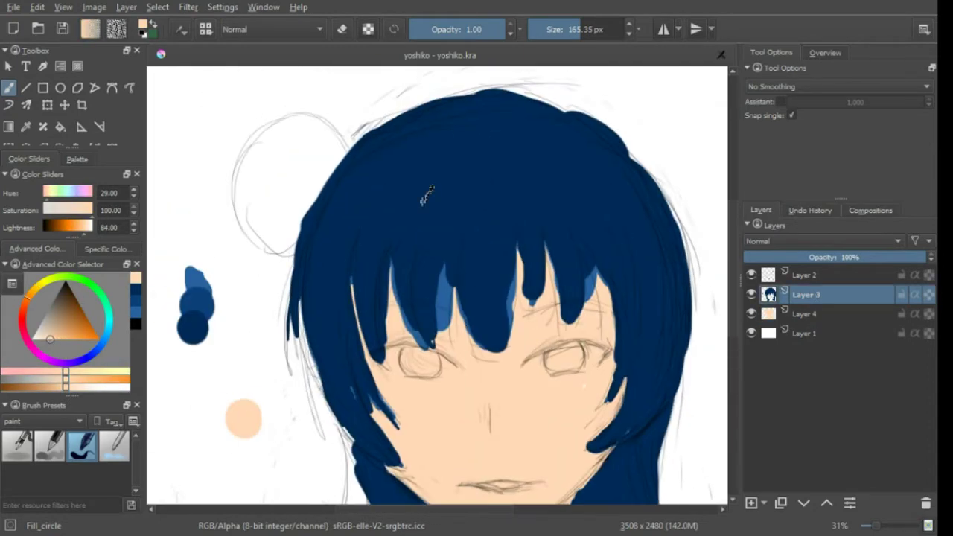
ctrl+click(320, 223)
mouse_move(297, 171)
mouse_down()
mouse_move(277, 140)
mouse_move(250, 190)
mouse_up()
scroll(483, 186, down, 2)
key(Page_Down)
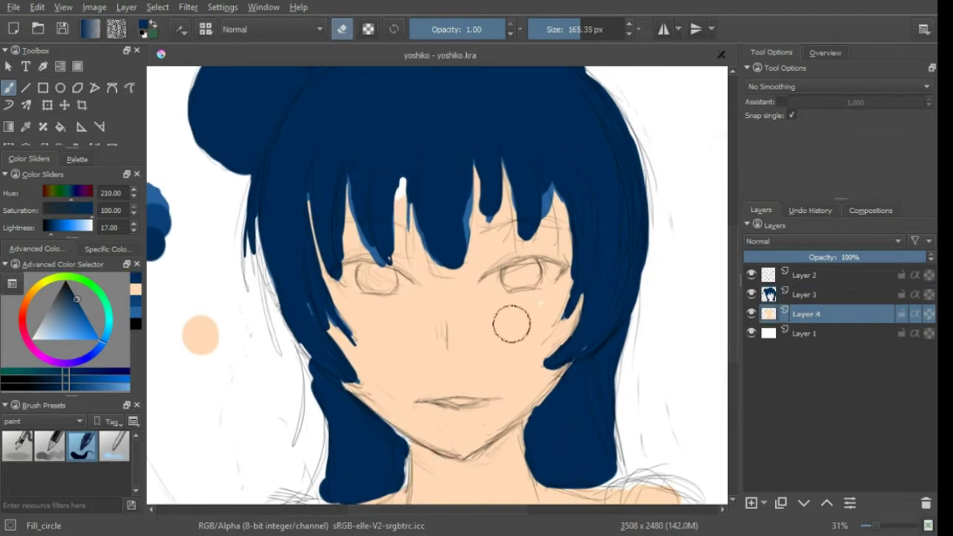
ctrl+click(511, 324)
ctrl+click(446, 161)
scroll(447, 162, up, 1)
Mix a lighter, less saturated highlight blue, then sample the peach colour on the skin layer.
click(100, 386)
click(223, 294)
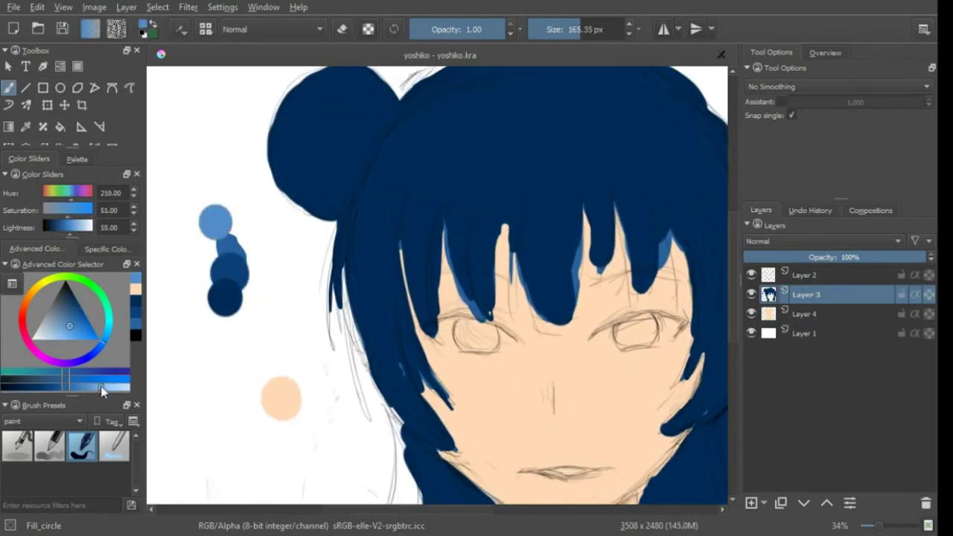
click(76, 318)
click(75, 317)
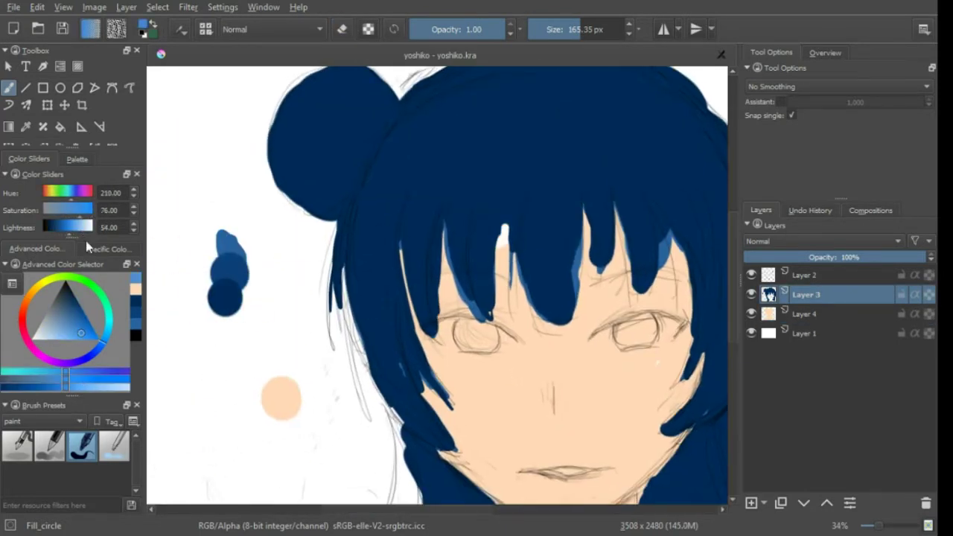
click(220, 227)
click(819, 313)
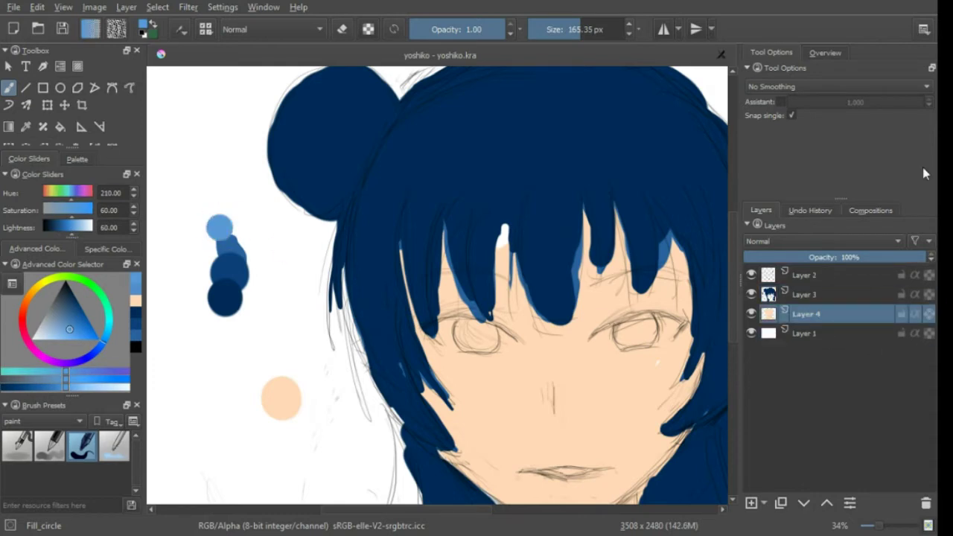
ctrl+click(277, 398)
drag(635, 212, 571, 208)
Sample the dark navy, shrink the brush and select the hair layer with the sketch showing.
ctrl+click(351, 154)
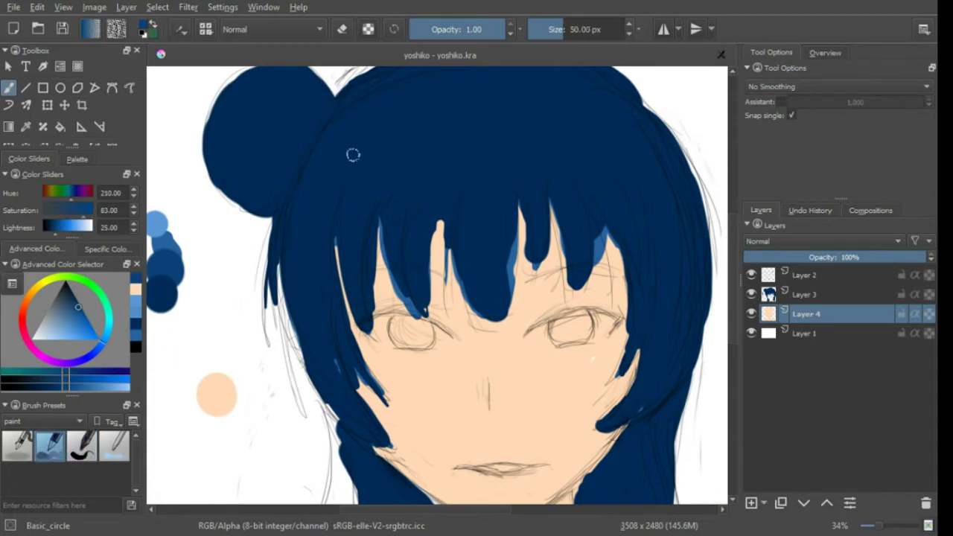
key(Page_Up)
click(751, 274)
click(561, 30)
click(751, 274)
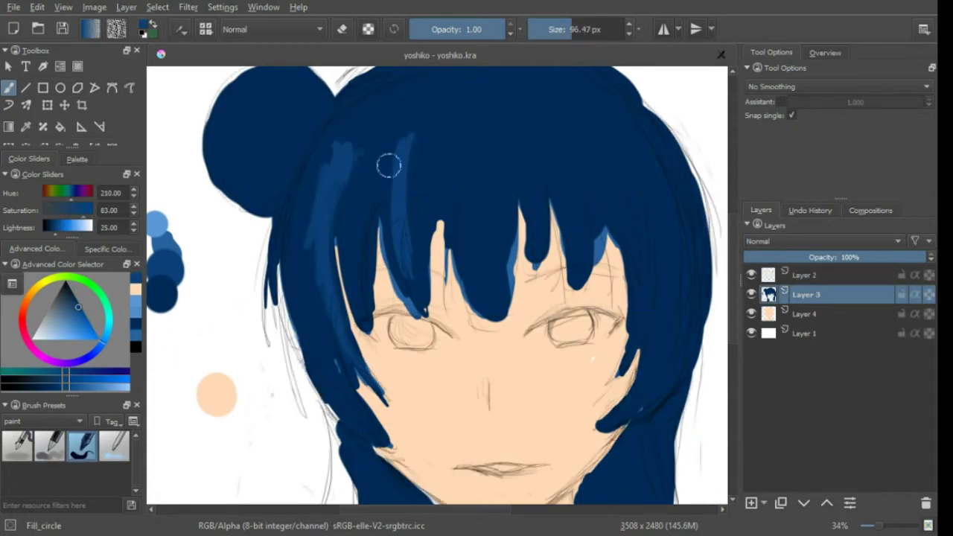
Paint lighter blue strands across the left and right bangs.
drag(402, 156, 416, 283)
drag(484, 156, 492, 298)
drag(350, 149, 360, 190)
drag(513, 134, 528, 253)
drag(565, 119, 570, 255)
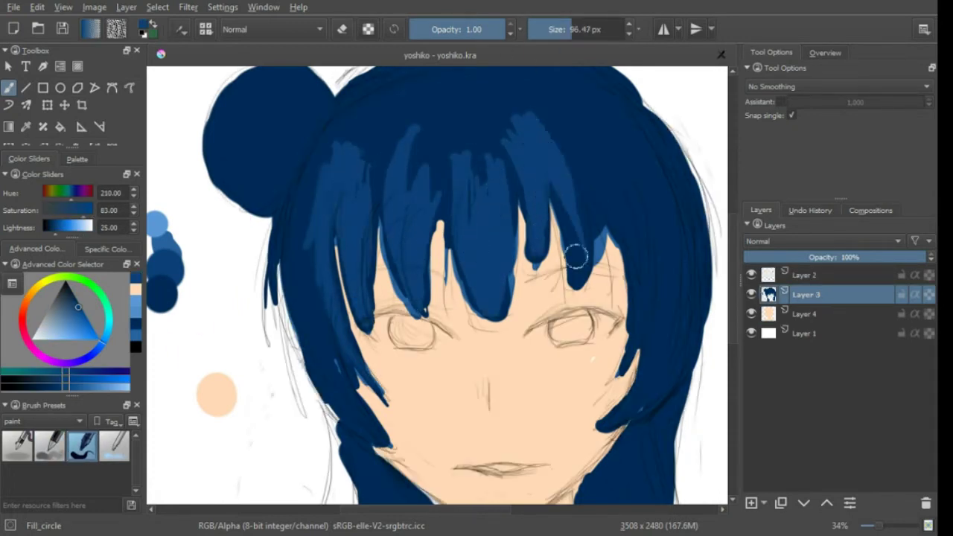
drag(588, 104, 580, 268)
mouse_move(618, 194)
mouse_down()
mouse_move(629, 275)
mouse_move(604, 135)
mouse_up()
scroll(542, 304, down, 2)
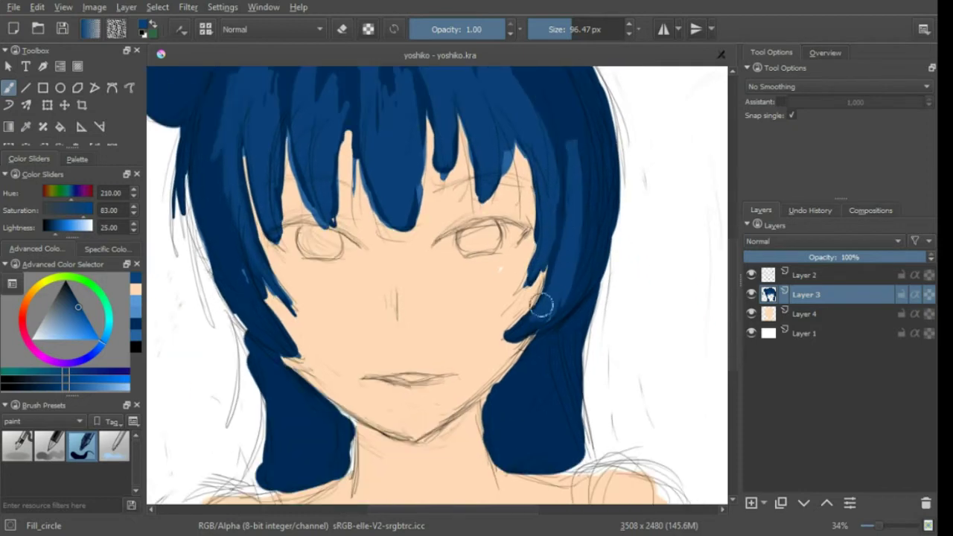
scroll(523, 298, up, 1)
scroll(542, 252, up, 1)
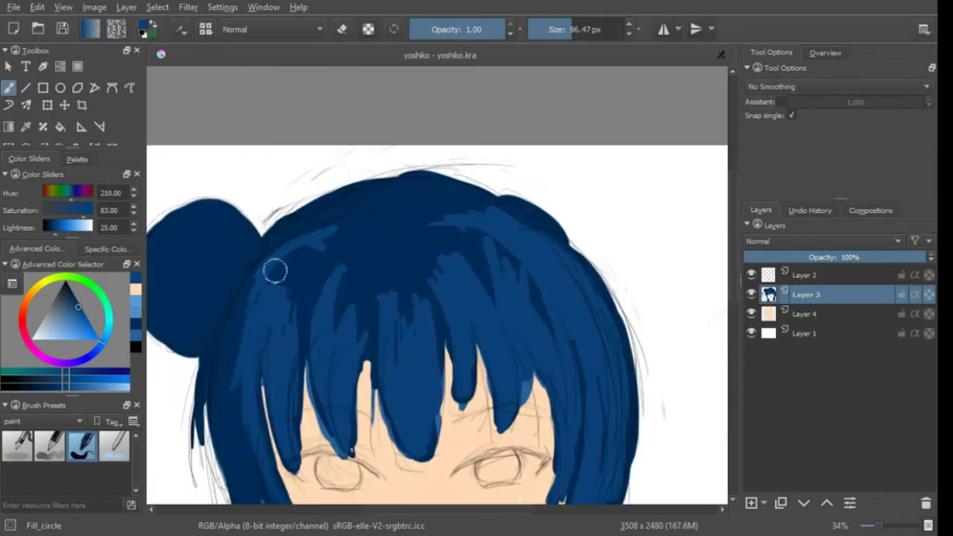
scroll(290, 315, down, 2)
scroll(313, 346, down, 1)
scroll(339, 214, up, 1)
Repaint the top of the hair, the bun and the lower side locks in dark blue.
mouse_move(338, 213)
mouse_down()
mouse_move(423, 149)
mouse_move(513, 104)
mouse_up()
drag(186, 231, 272, 131)
scroll(334, 357, down, 3)
drag(334, 357, 339, 421)
drag(622, 264, 619, 402)
drag(603, 275, 599, 409)
scroll(602, 335, up, 3)
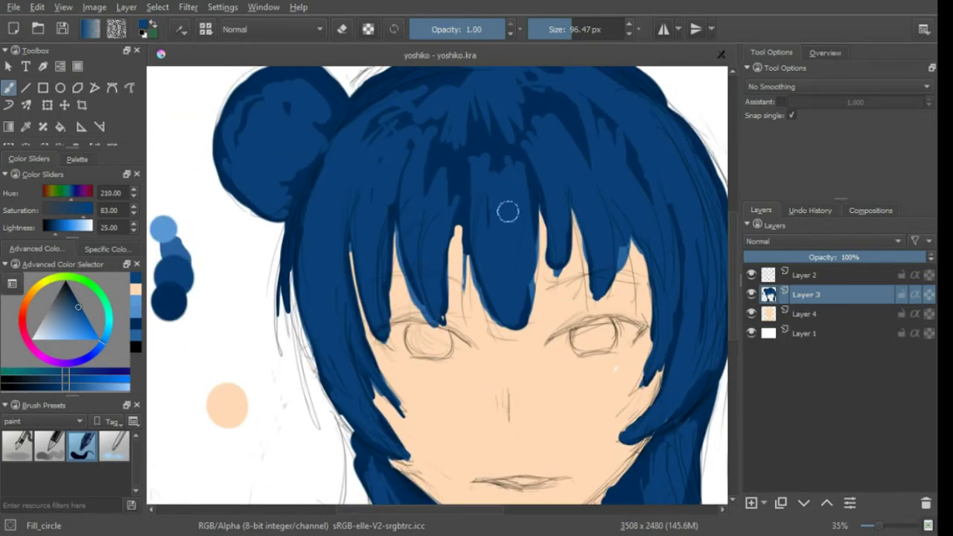
Undo a light test stroke, enlarge the brush, and shade the central strands navy, then medium blue.
drag(413, 134, 424, 254)
key(ctrl+z)
key(slash)
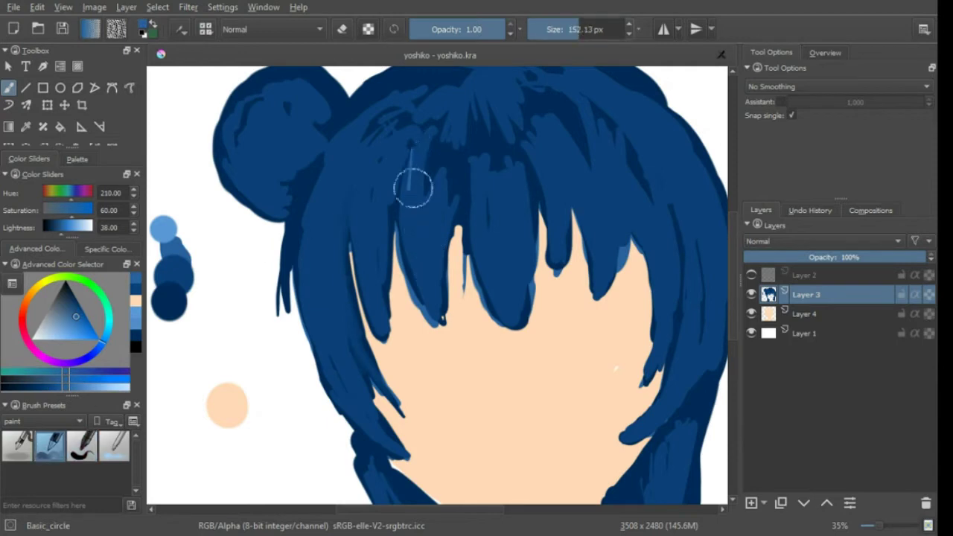
ctrl+click(424, 136)
drag(424, 137, 425, 206)
mouse_move(493, 255)
mouse_down()
mouse_move(489, 164)
mouse_move(479, 308)
mouse_up()
ctrl+click(489, 164)
mouse_move(566, 134)
mouse_down()
mouse_move(595, 213)
mouse_move(481, 211)
mouse_up()
Repaint the left hair strands with sampled medium and darker blues.
ctrl+click(595, 212)
ctrl+click(365, 228)
drag(365, 228, 394, 289)
ctrl+click(387, 270)
mouse_move(410, 255)
mouse_down()
mouse_move(423, 266)
mouse_move(411, 179)
mouse_up()
ctrl+click(413, 176)
drag(365, 260, 399, 117)
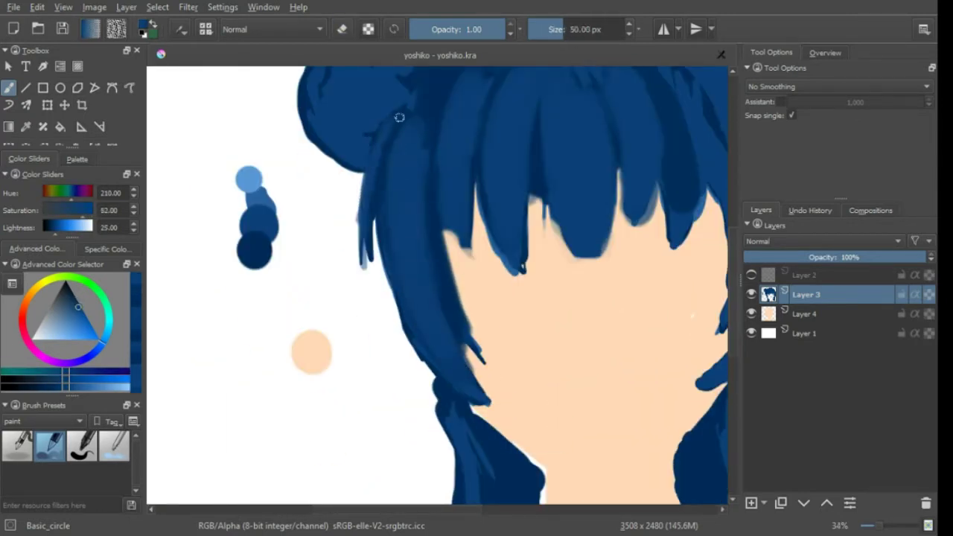
scroll(441, 170, down, 3)
scroll(444, 223, up, 3)
Erase to soften the left hair edge and trim back the top-right hair edge.
key(e)
drag(408, 268, 411, 148)
key(e)
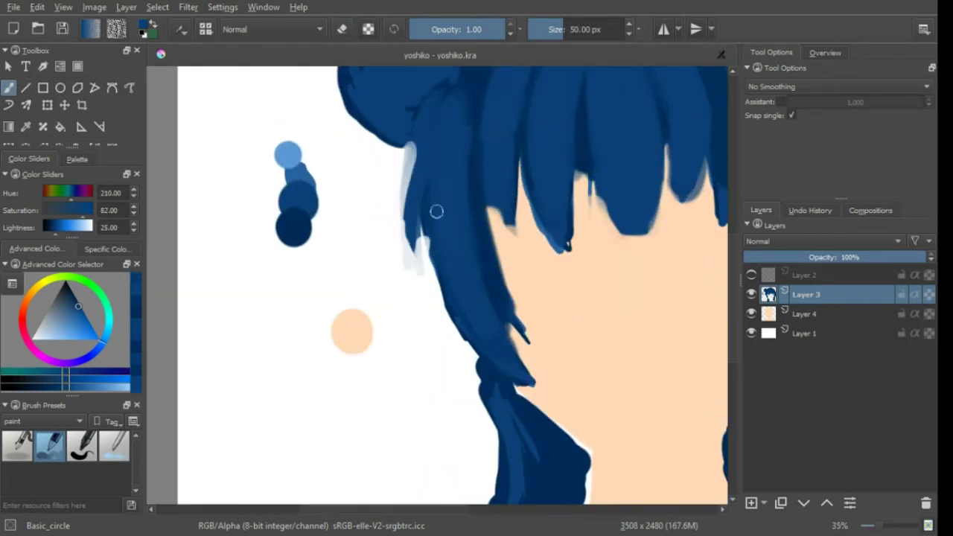
scroll(436, 211, down, 3)
scroll(355, 151, up, 4)
ctrl+click(382, 308)
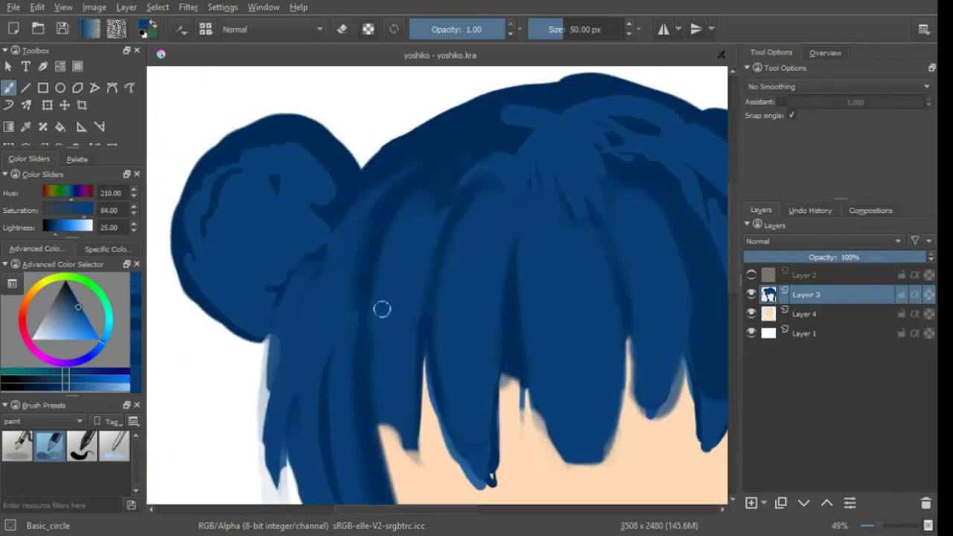
ctrl+click(323, 318)
scroll(495, 121, down, 3)
scroll(521, 134, up, 3)
key(e)
drag(558, 122, 683, 157)
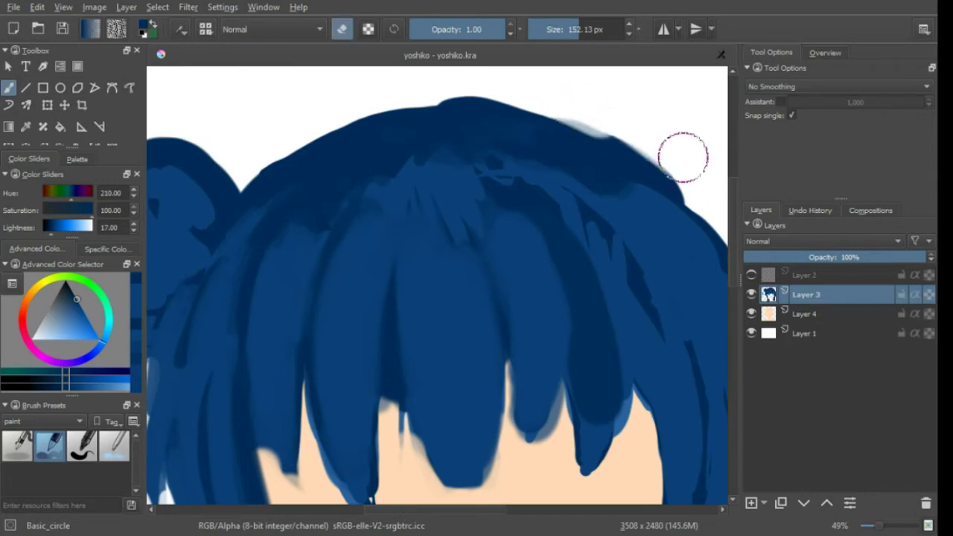
key(e)
Repaint the central strands in mid blue and darken the central bangs with navy.
ctrl+click(578, 323)
drag(521, 179, 551, 357)
click(563, 29)
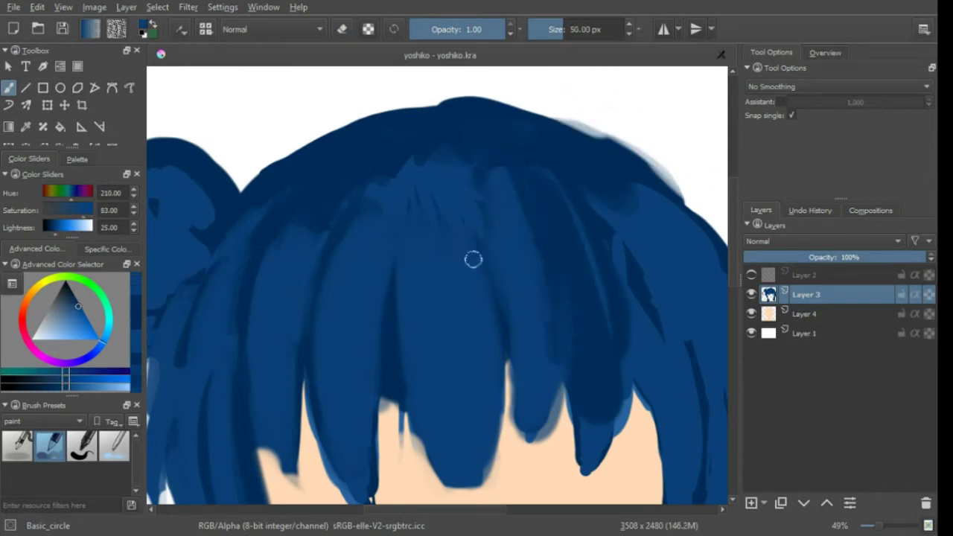
ctrl+click(457, 189)
scroll(444, 221, down, 2)
ctrl+click(445, 271)
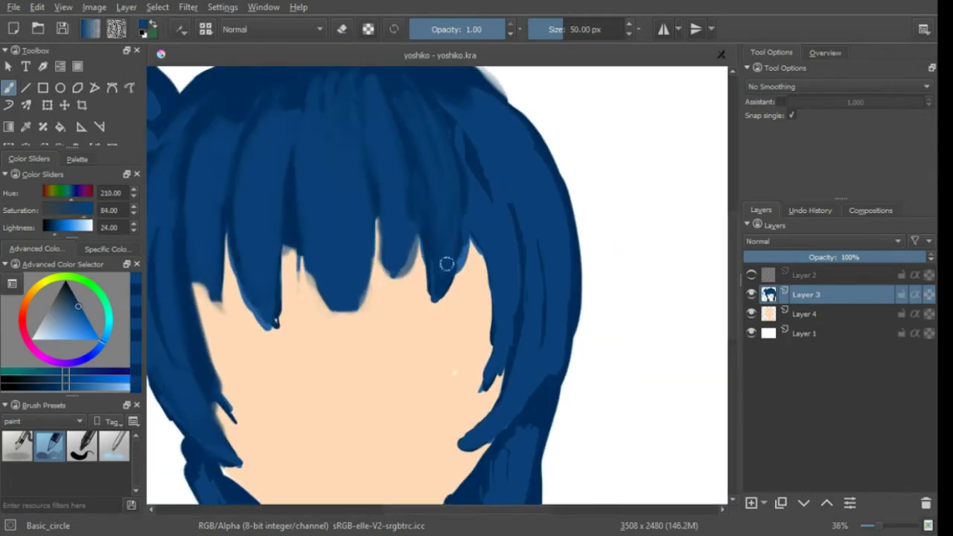
drag(365, 203, 394, 251)
drag(413, 328, 406, 187)
Rework the bang strands, extending one strand tip downward over the face.
ctrl+click(359, 301)
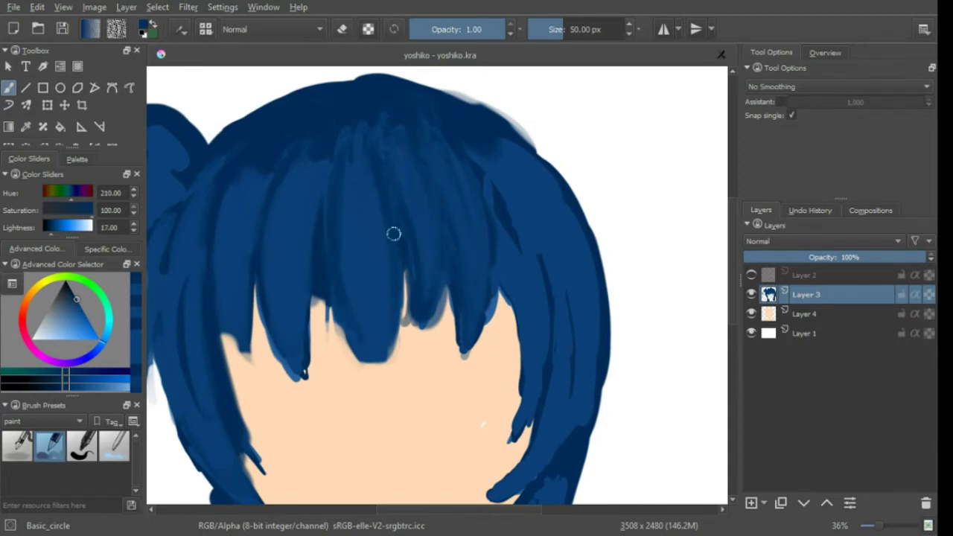
drag(343, 184, 377, 215)
ctrl+click(349, 219)
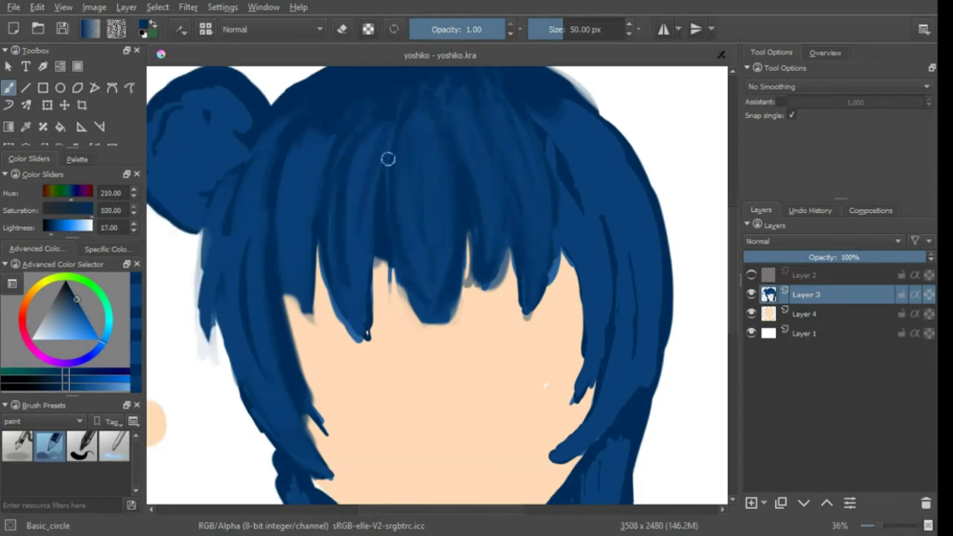
ctrl+click(391, 128)
mouse_move(391, 128)
mouse_down()
mouse_move(426, 316)
mouse_move(468, 334)
mouse_up()
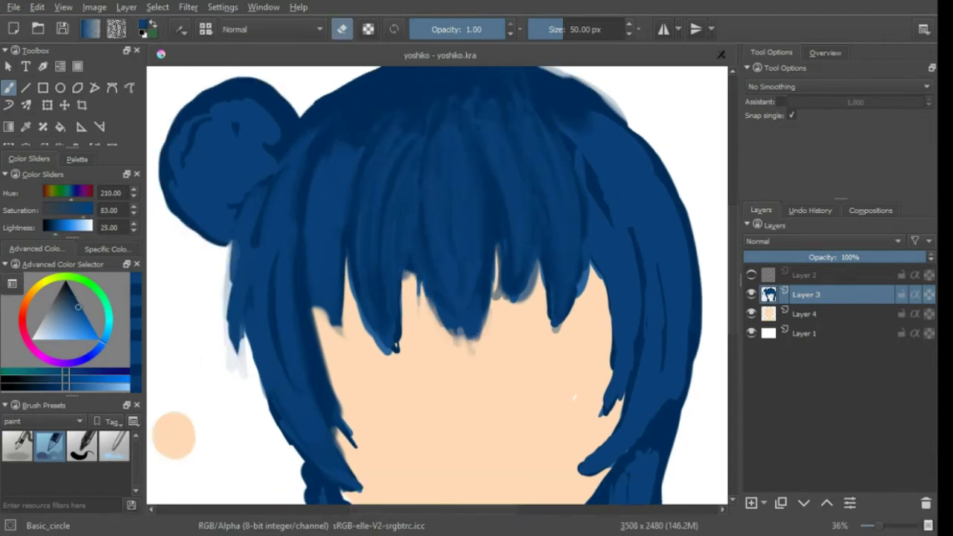
key(e)
ctrl+click(350, 216)
drag(331, 141, 317, 268)
Add more short bang strokes using resampled and slightly darker hair blues.
ctrl+click(290, 170)
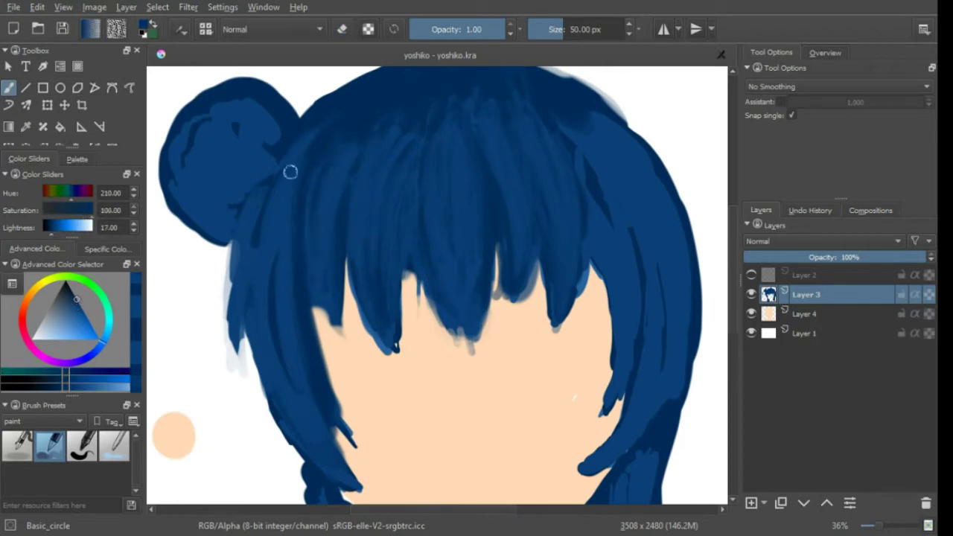
drag(290, 170, 256, 204)
ctrl+click(255, 204)
drag(477, 222, 447, 166)
ctrl+click(422, 253)
mouse_move(382, 229)
mouse_down()
mouse_move(410, 116)
mouse_move(406, 169)
mouse_move(357, 225)
mouse_up()
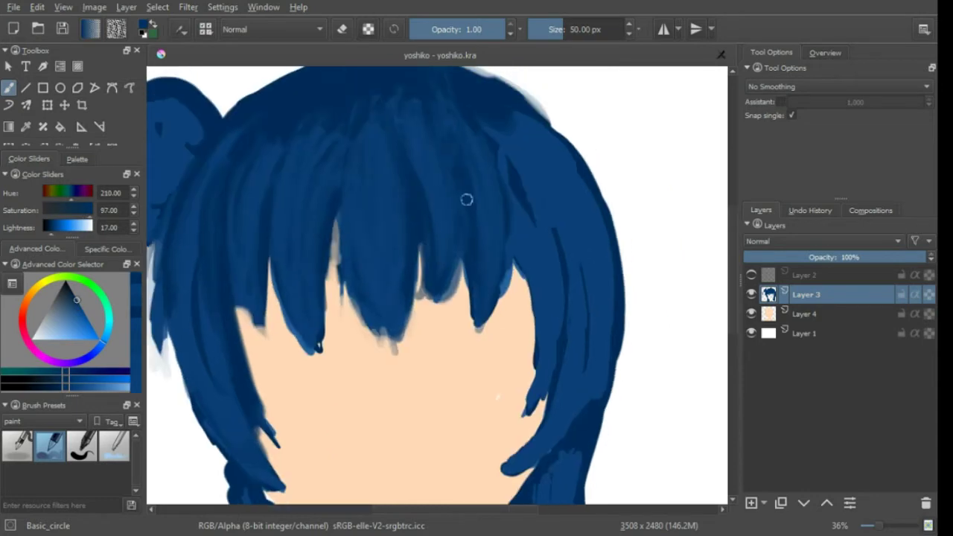
Refine the right bangs with mid and dark navy strokes, erasing back the lower-right edge.
ctrl+click(456, 135)
drag(521, 179, 542, 225)
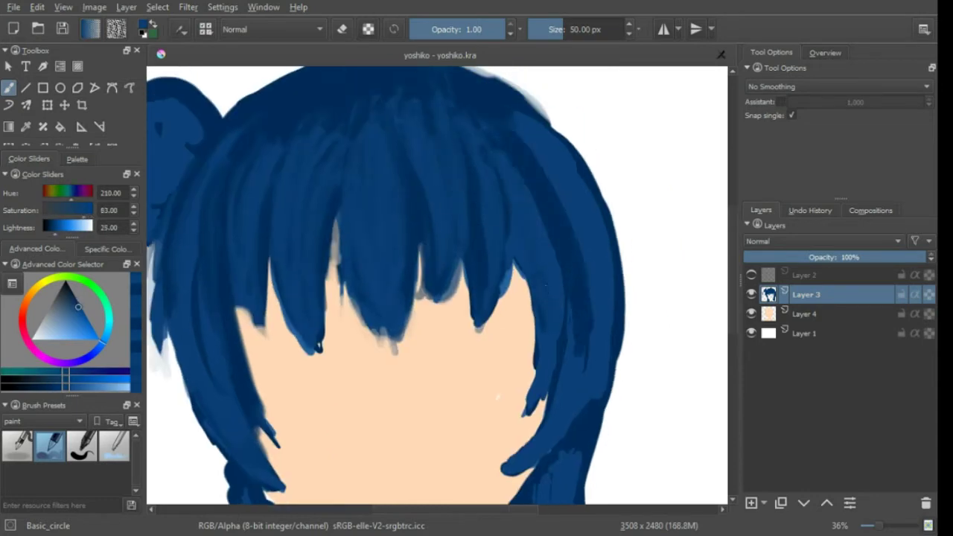
mouse_move(543, 292)
mouse_down()
mouse_move(550, 235)
mouse_move(530, 259)
mouse_up()
ctrl+click(503, 235)
ctrl+click(463, 89)
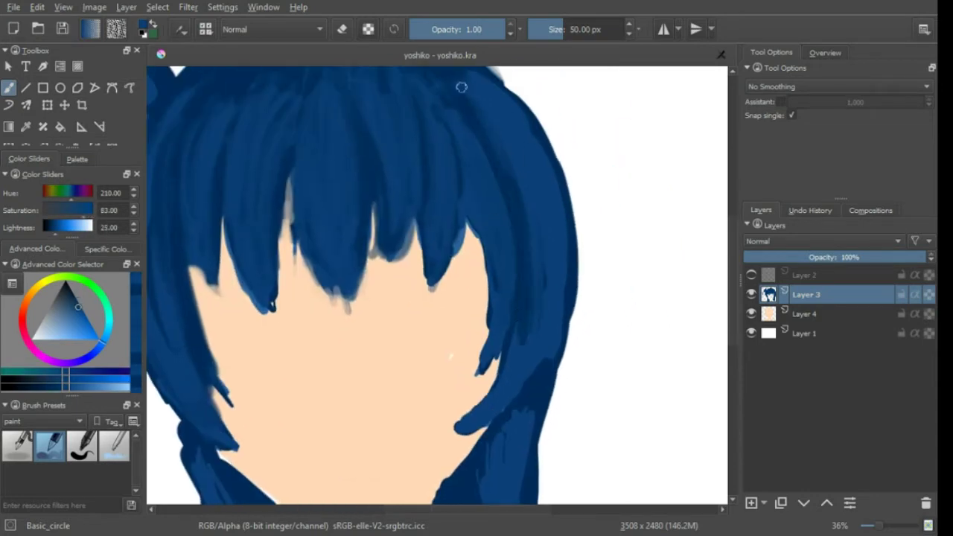
drag(464, 90, 485, 261)
ctrl+click(548, 257)
key(e)
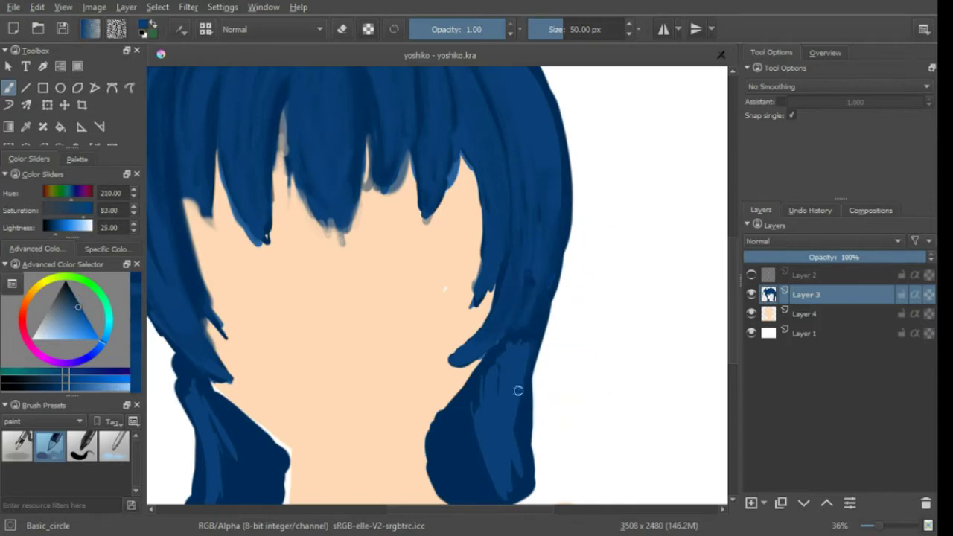
mouse_move(517, 390)
mouse_down()
mouse_move(555, 330)
mouse_move(614, 283)
mouse_up()
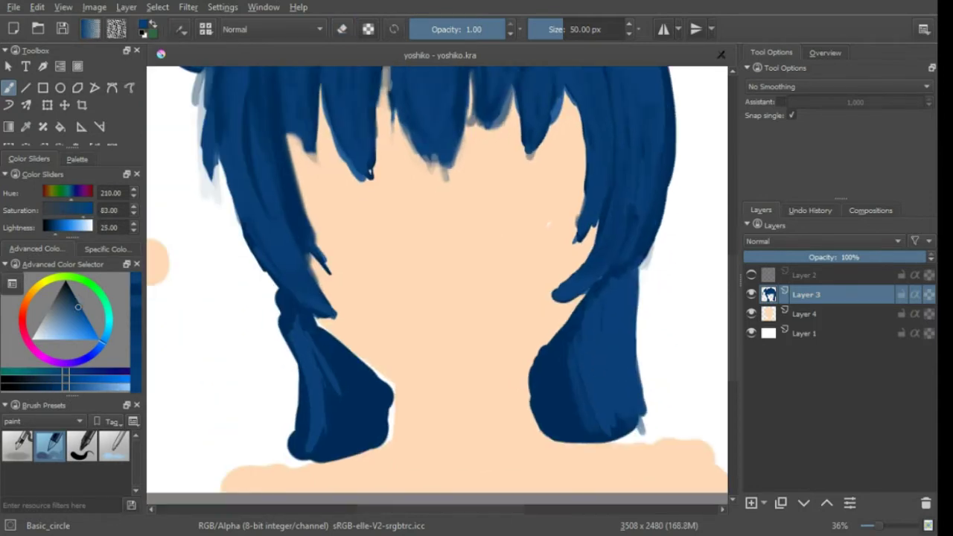
Add lighter streaks to the left lower lock and shade the right lower lock dark navy.
drag(357, 446, 349, 338)
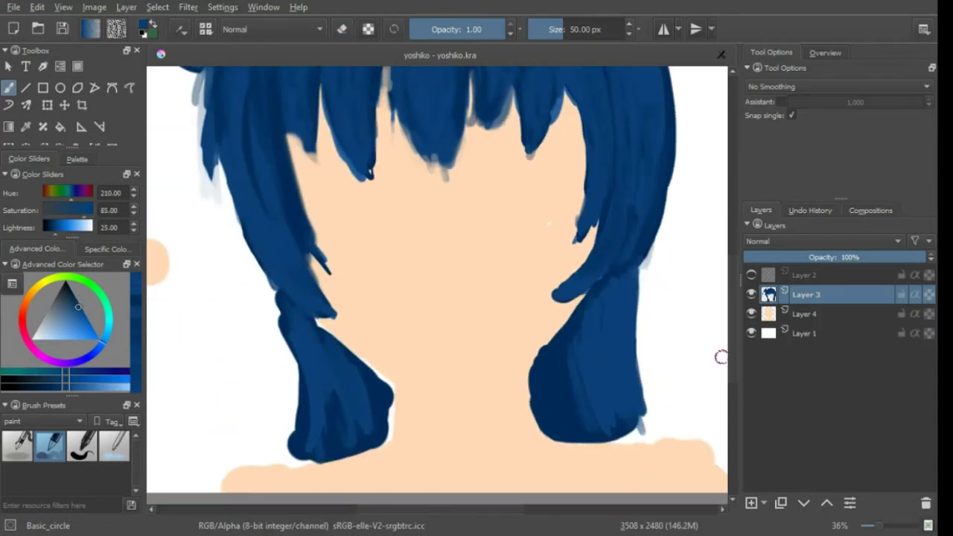
ctrl+click(329, 305)
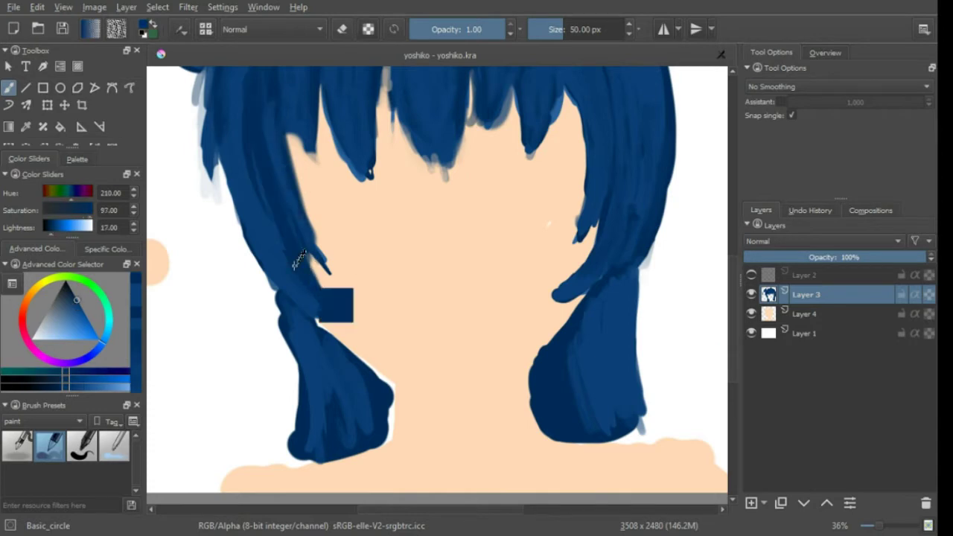
ctrl+click(247, 106)
drag(599, 295, 507, 326)
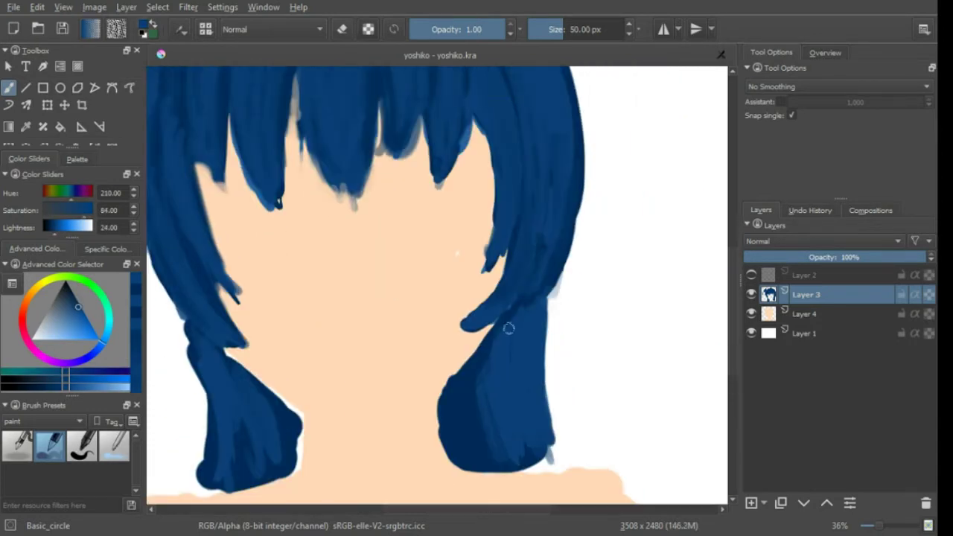
ctrl+click(482, 442)
mouse_move(483, 432)
mouse_down()
mouse_move(485, 372)
mouse_move(521, 350)
mouse_up()
drag(551, 469, 535, 335)
ctrl+click(506, 372)
drag(495, 398, 499, 357)
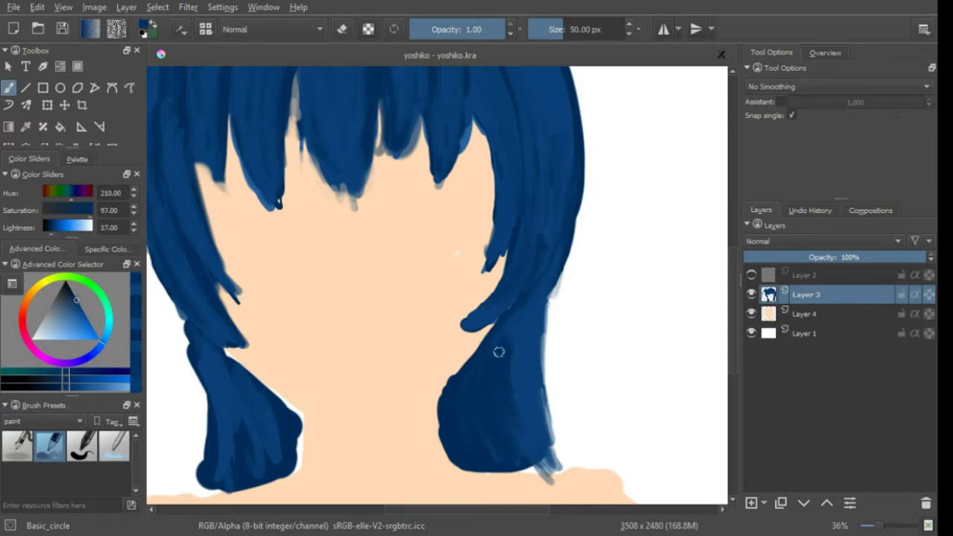
ctrl+click(485, 385)
Sample blues across the lower locks, then make Layer 2's pencil sketch visible again.
drag(491, 427, 569, 381)
ctrl+click(609, 280)
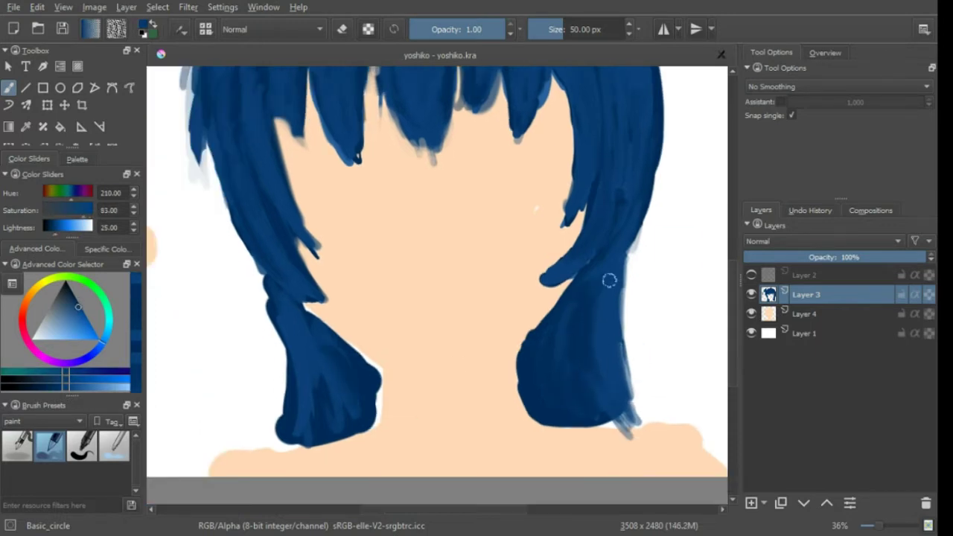
ctrl+click(613, 404)
drag(558, 323, 638, 323)
ctrl+click(449, 372)
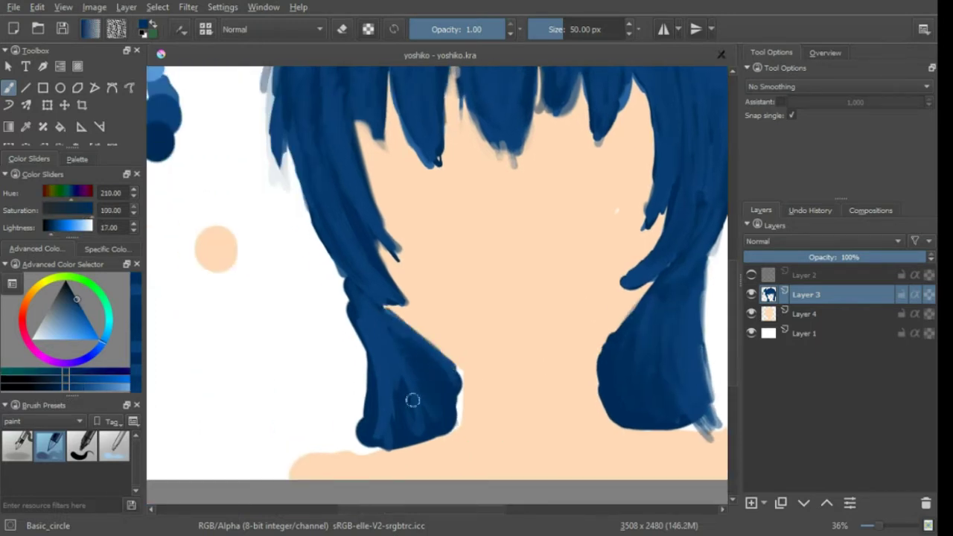
click(751, 274)
Sample the dark blue from the painted swatches and paint a dark stroke down the hair.
scroll(407, 335, down, 1)
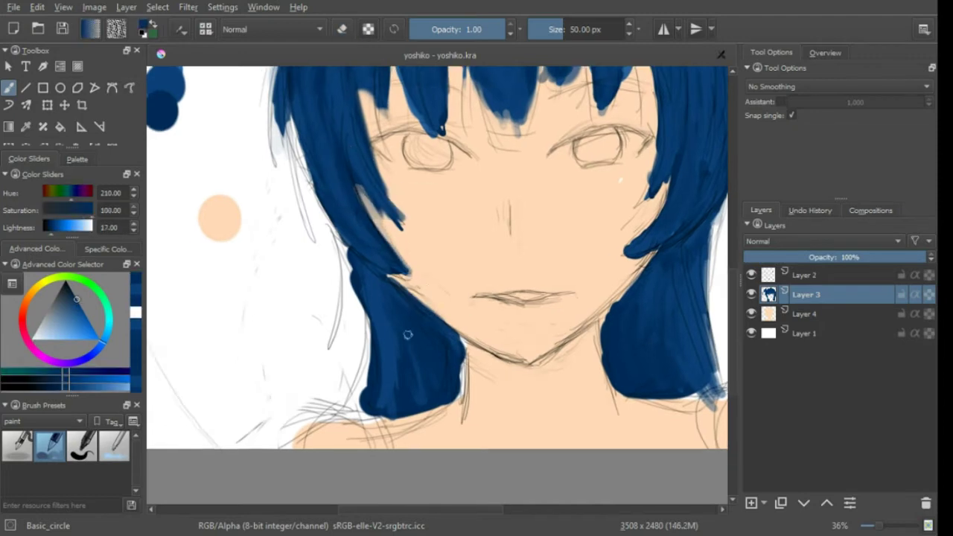
ctrl+click(394, 370)
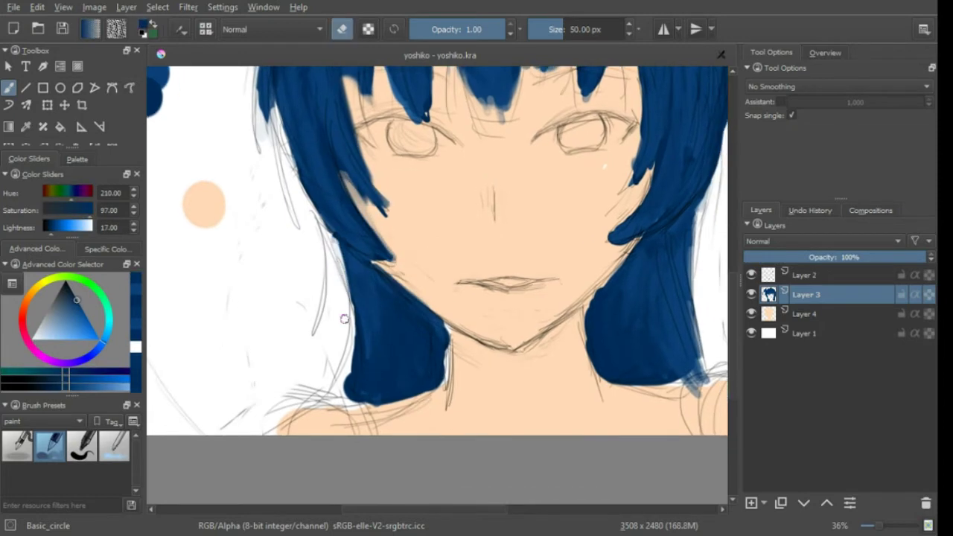
key(x)
key(e)
scroll(527, 300, up, 2)
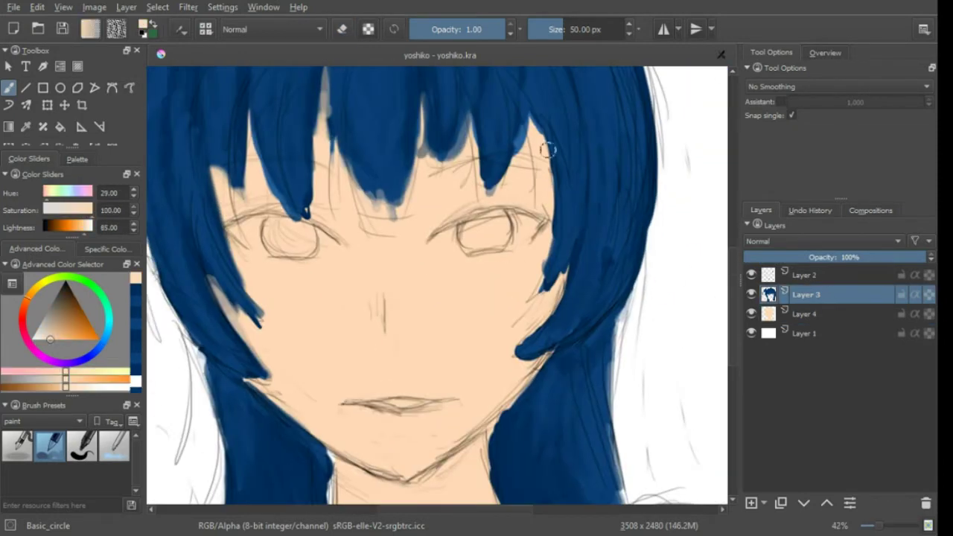
drag(547, 151, 495, 306)
ctrl+click(283, 331)
drag(283, 331, 483, 303)
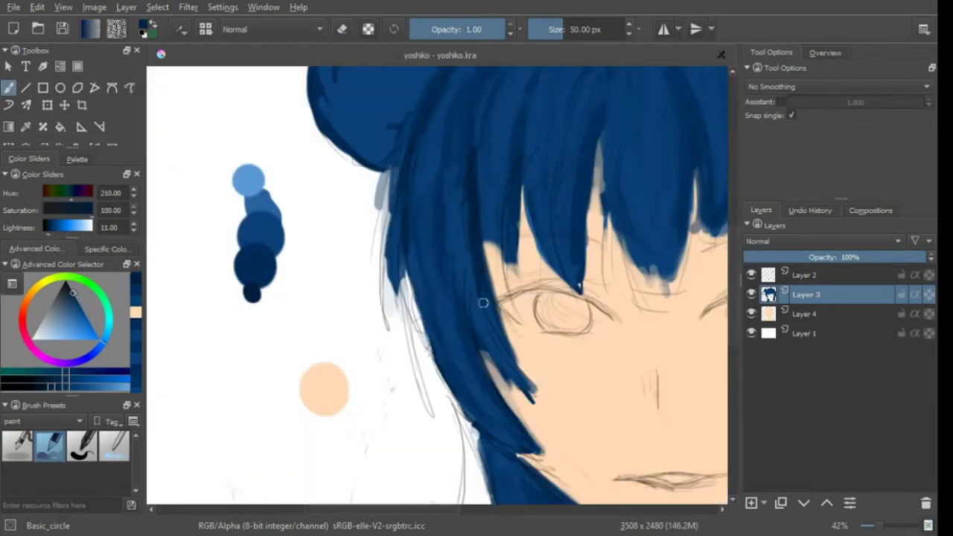
drag(452, 104, 443, 345)
Switch to the Fill_circle brush preset and frame the hair top, bun and face.
ctrl+click(466, 187)
key(/)
mouse_move(461, 298)
mouse_down()
mouse_move(451, 304)
mouse_move(335, 252)
mouse_up()
drag(496, 142, 449, 199)
drag(563, 123, 474, 130)
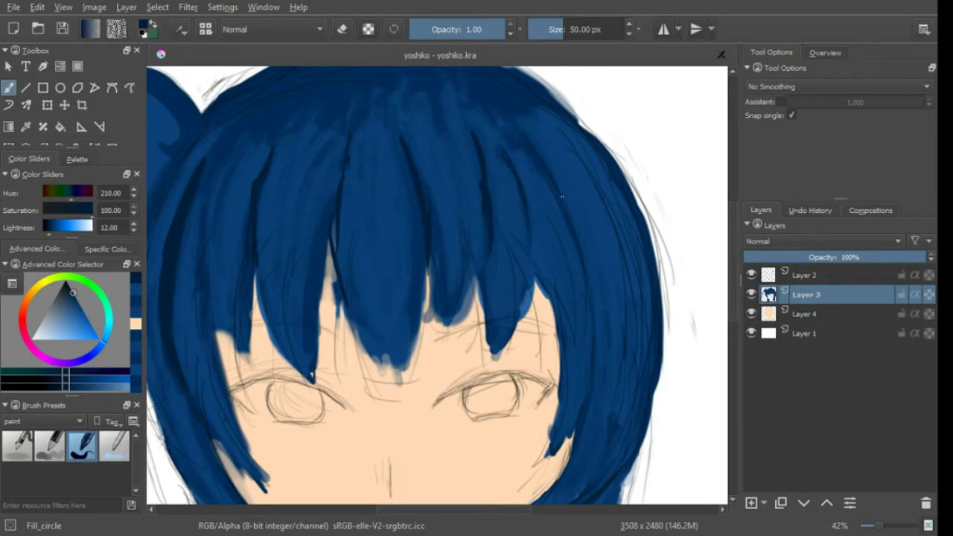
drag(562, 196, 517, 115)
drag(521, 313, 521, 208)
drag(585, 79, 521, 206)
drag(478, 445, 478, 268)
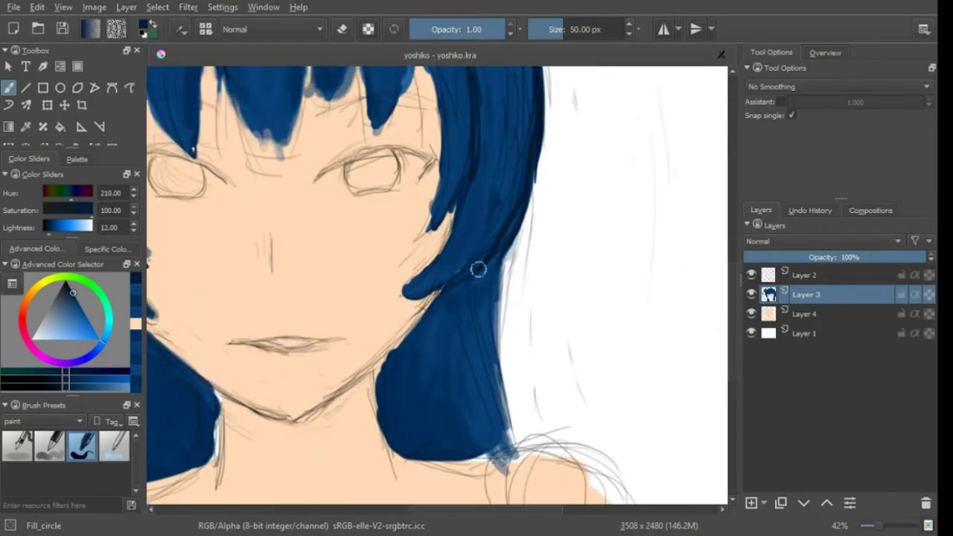
drag(394, 361, 610, 401)
mouse_move(549, 71)
mouse_down()
mouse_move(549, 186)
mouse_move(577, 233)
mouse_up()
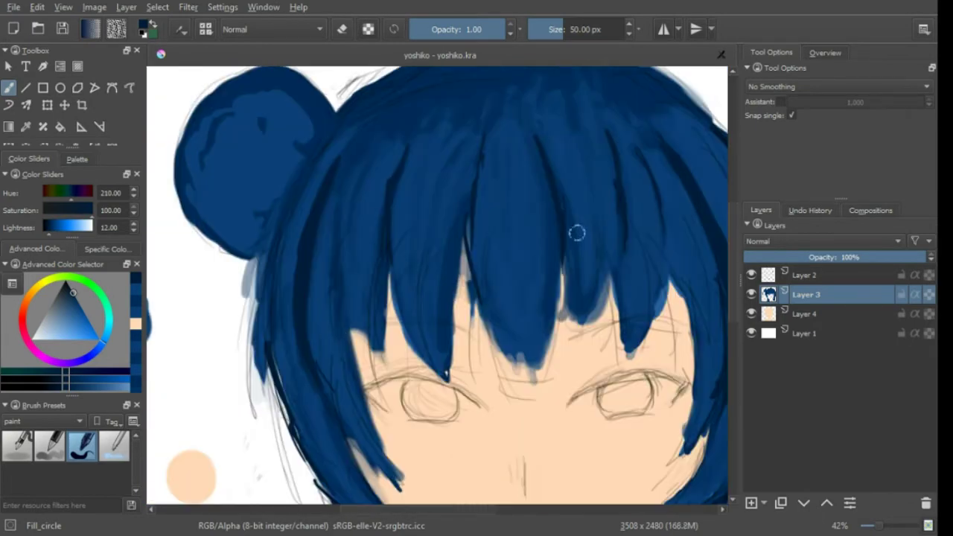
scroll(562, 221, down, 2)
mouse_move(484, 271)
mouse_down()
mouse_move(462, 198)
mouse_move(515, 266)
mouse_move(422, 315)
mouse_up()
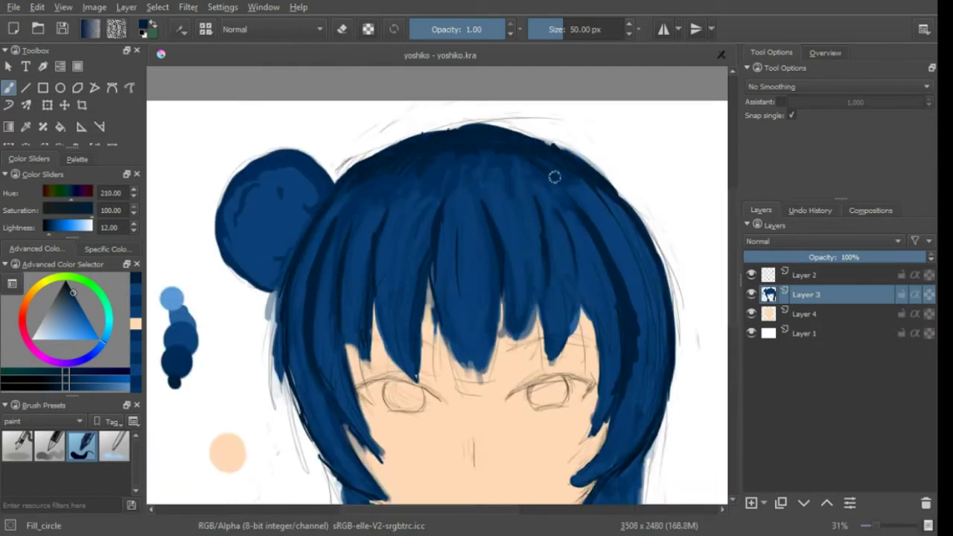
scroll(555, 176, down, 1)
Return to the Basic_circle brush and paint a deep-blue stroke across the upper hair.
key(slash)
key(k)
drag(370, 166, 580, 159)
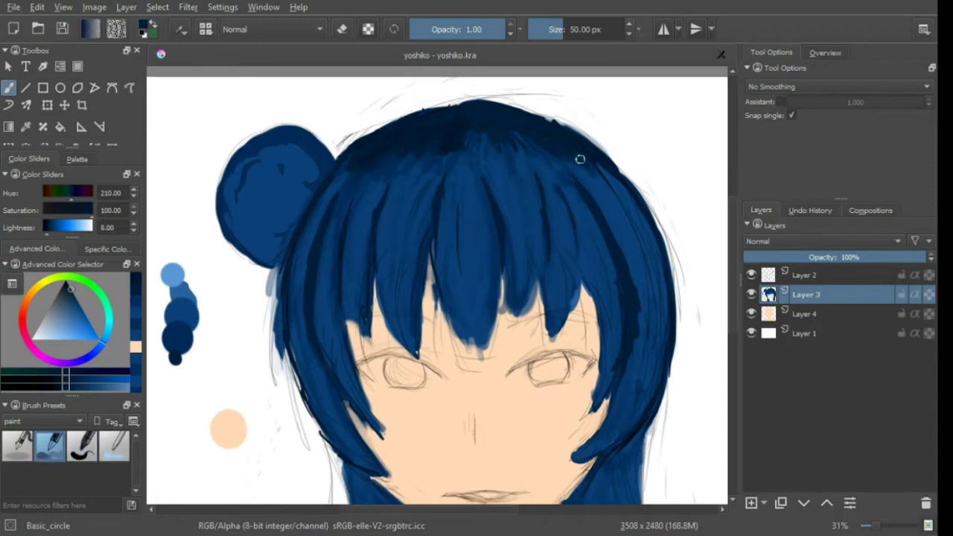
ctrl+click(649, 261)
drag(648, 330, 618, 269)
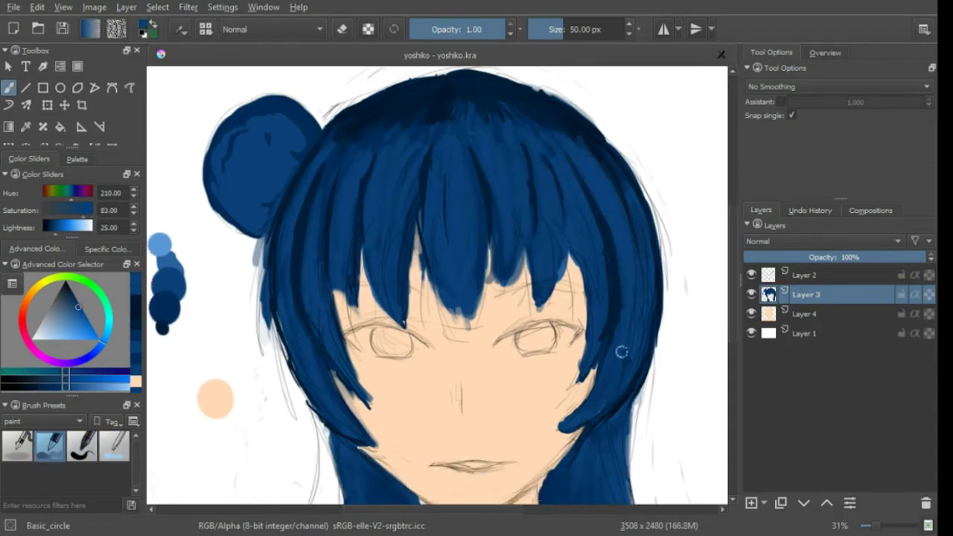
scroll(622, 351, up, 3)
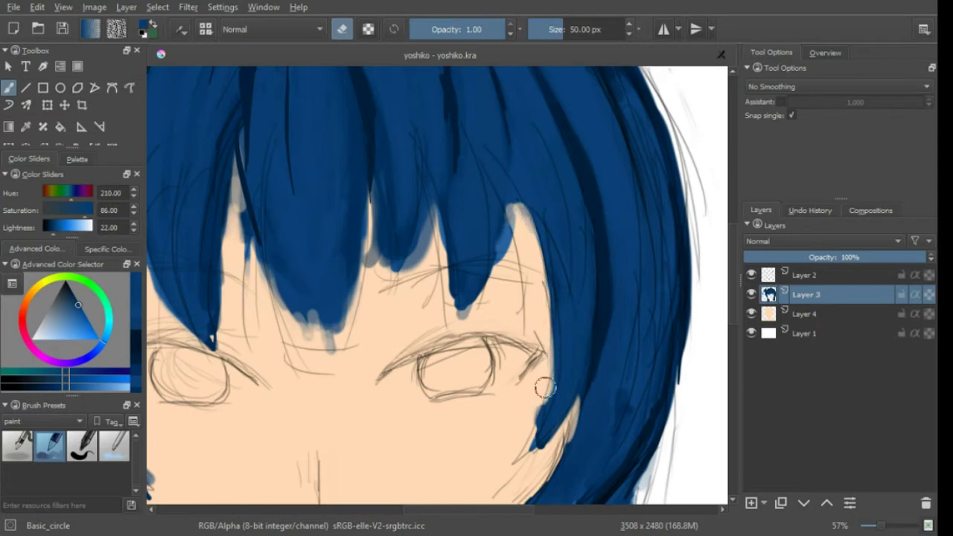
ctrl+click(494, 260)
scroll(563, 382, down, 2)
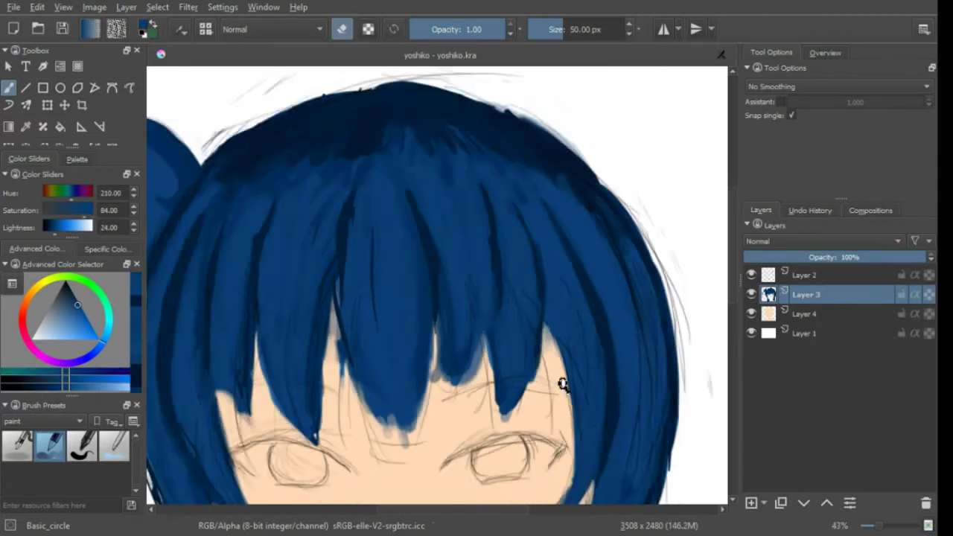
scroll(397, 286, down, 1)
key(e)
ctrl+click(444, 178)
scroll(519, 158, up, 1)
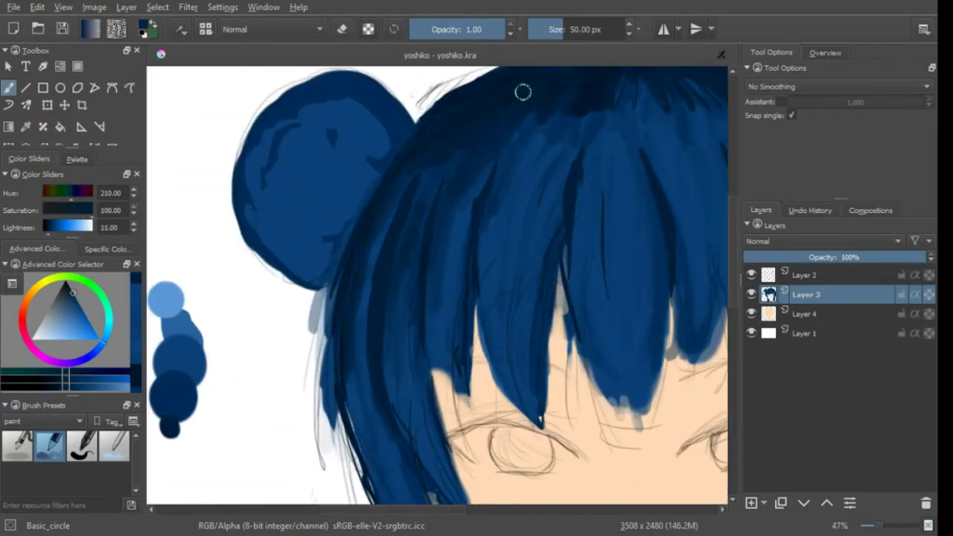
scroll(521, 194, up, 1)
ctrl+click(566, 118)
drag(565, 118, 484, 186)
Sample medium and darker hair blues around the crown for further shading.
ctrl+click(522, 211)
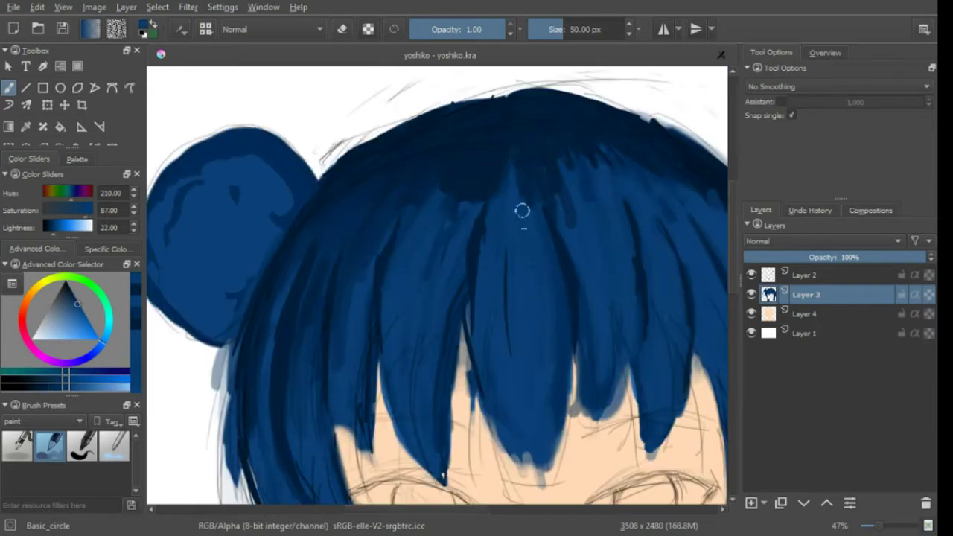
ctrl+click(480, 140)
scroll(536, 208, right, 3)
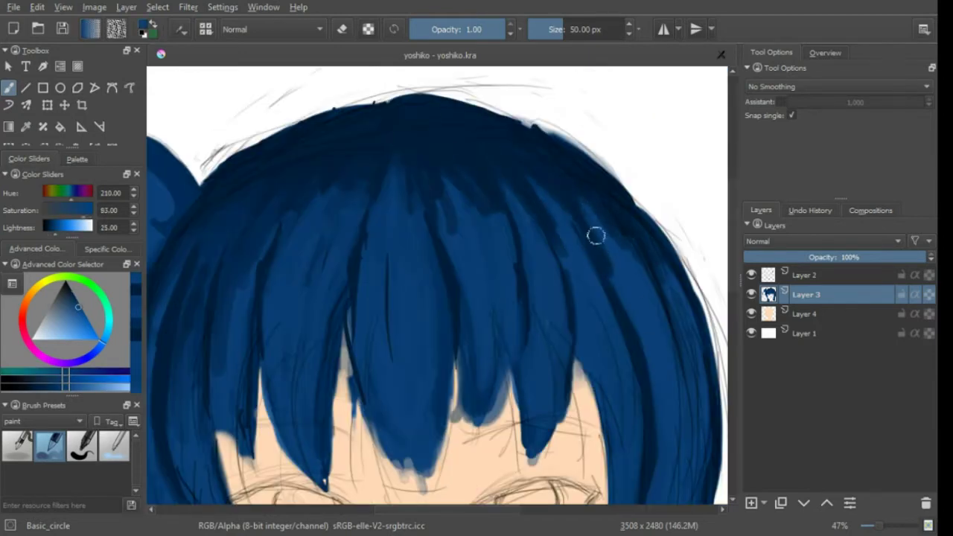
scroll(596, 234, right, 3)
scroll(581, 261, down, 1)
scroll(507, 216, down, 1)
ctrl+click(405, 248)
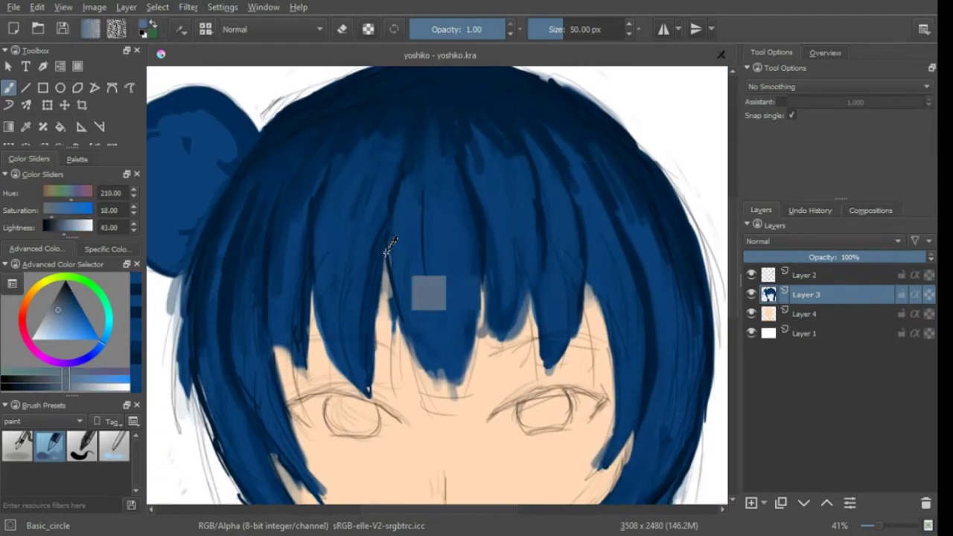
ctrl+click(425, 261)
ctrl+click(550, 164)
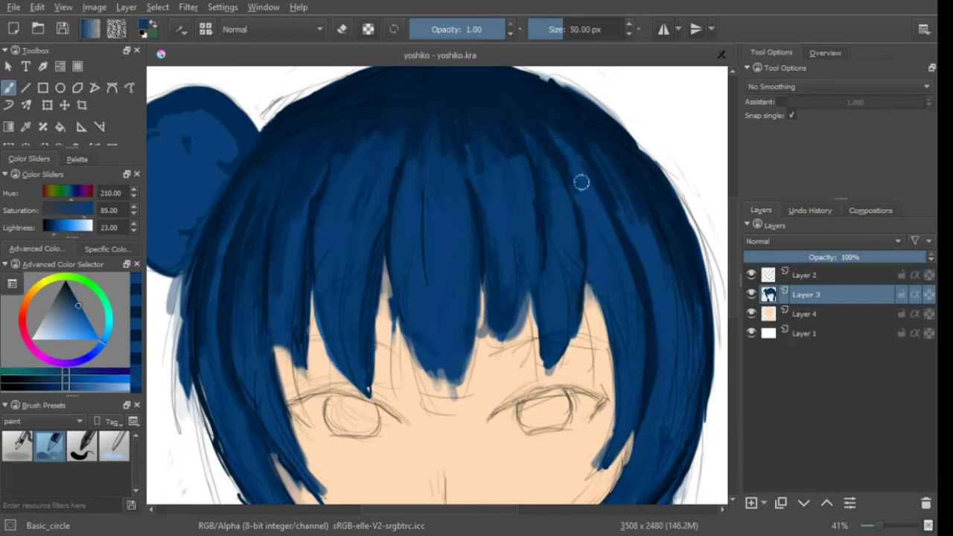
ctrl+click(619, 182)
scroll(287, 166, down, 2)
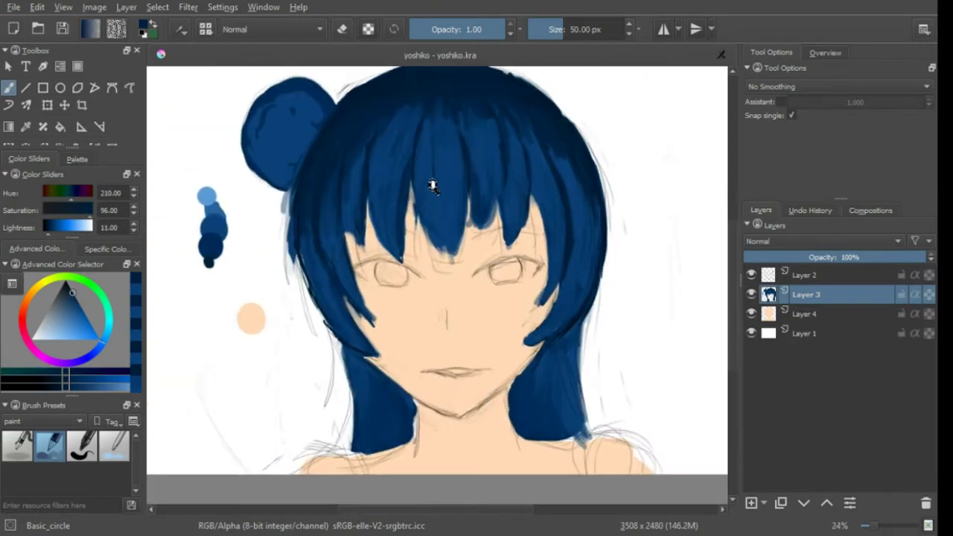
scroll(437, 181, up, 1)
ctrl+click(287, 202)
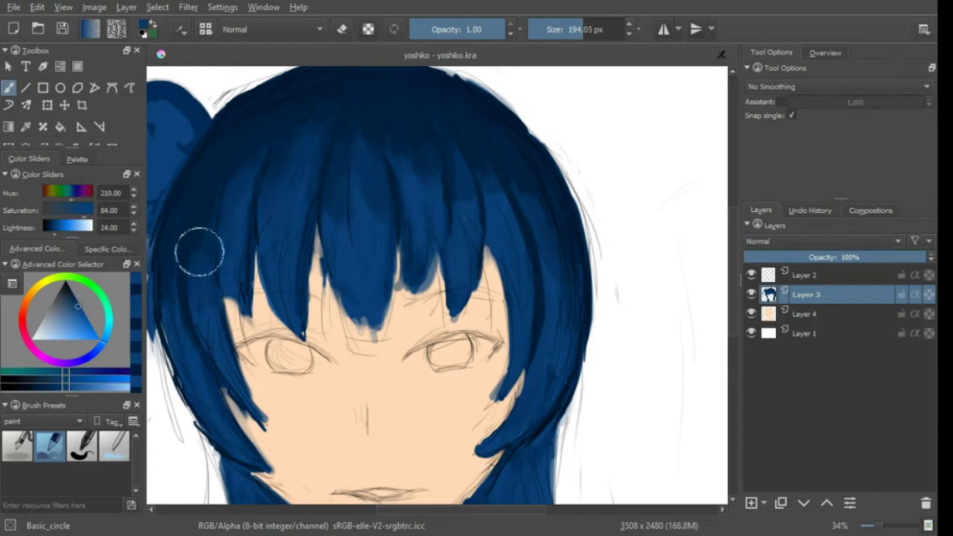
ctrl+click(335, 126)
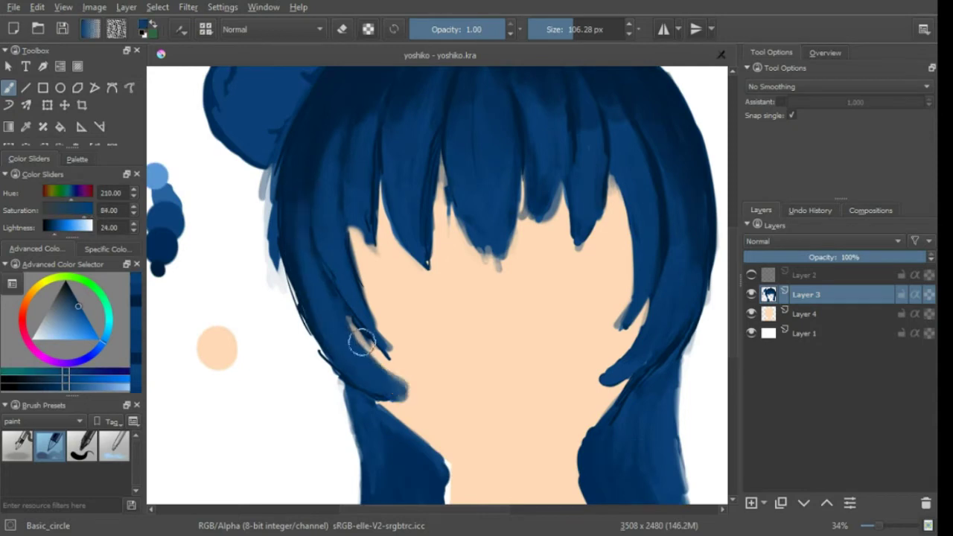
Undo a light strand on the left hair and sample the darkest navy.
drag(283, 215, 390, 399)
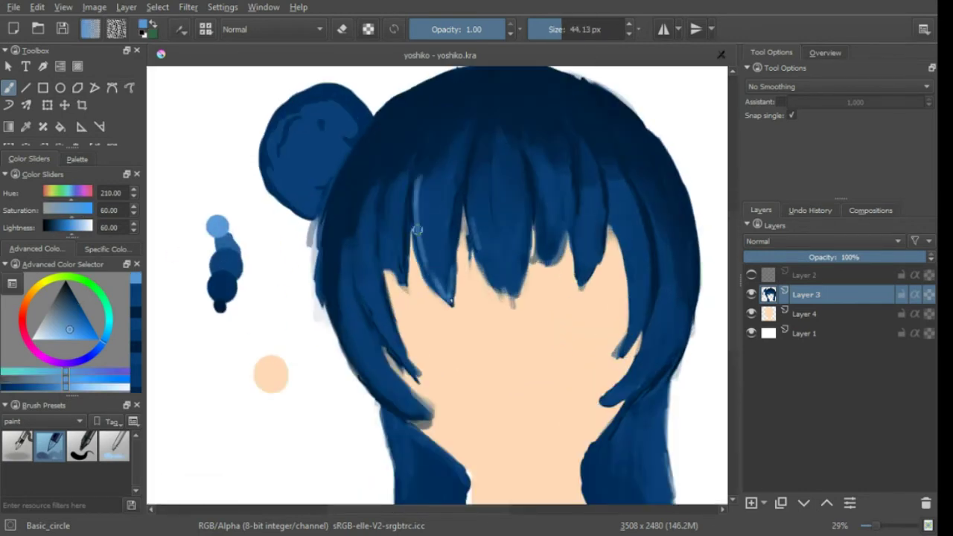
key(ctrl+z)
ctrl+click(432, 249)
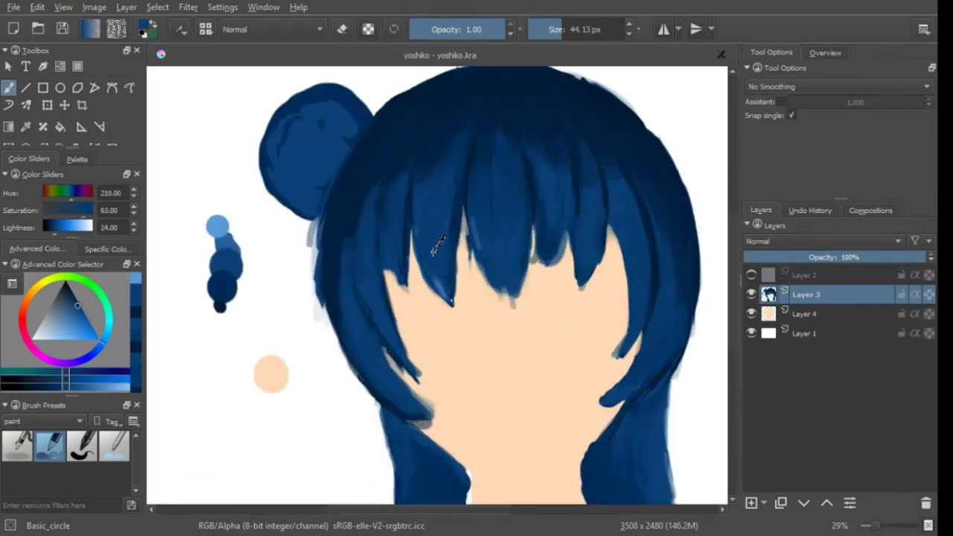
ctrl+click(621, 249)
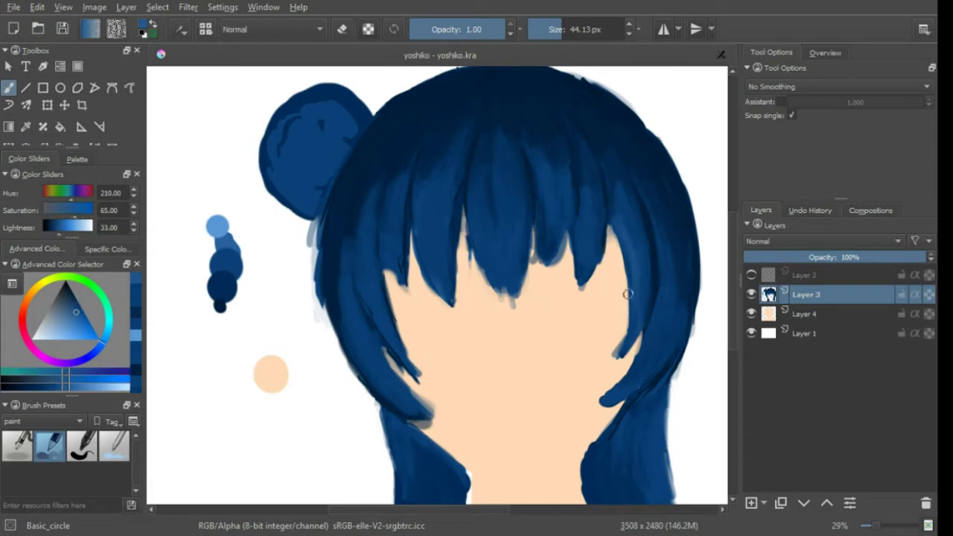
ctrl+click(335, 276)
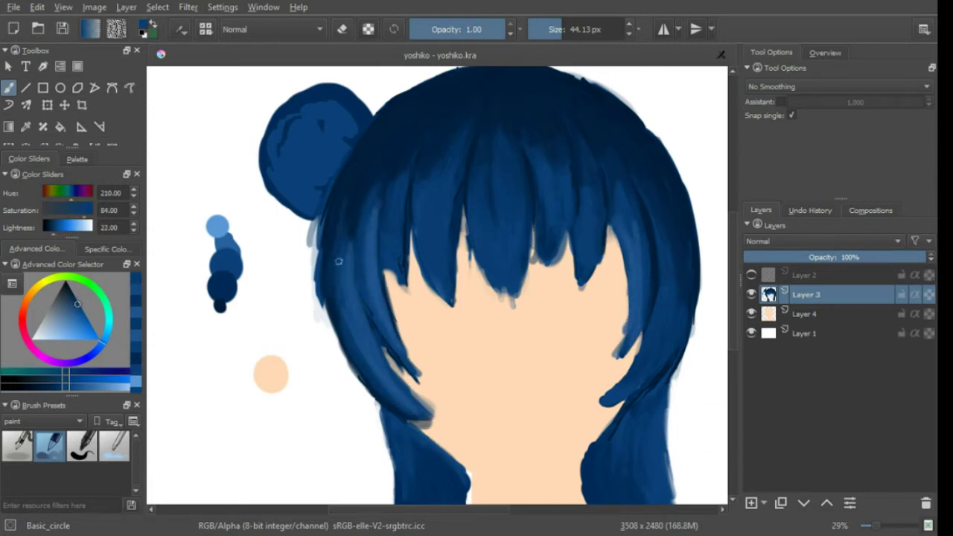
scroll(674, 245, down, 1)
ctrl+click(358, 324)
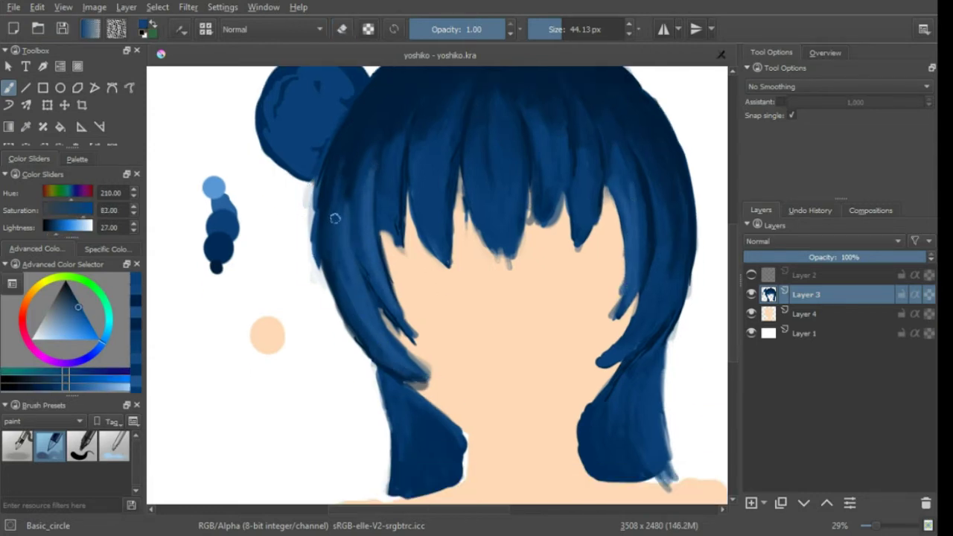
scroll(360, 338, up, 2)
ctrl+click(329, 135)
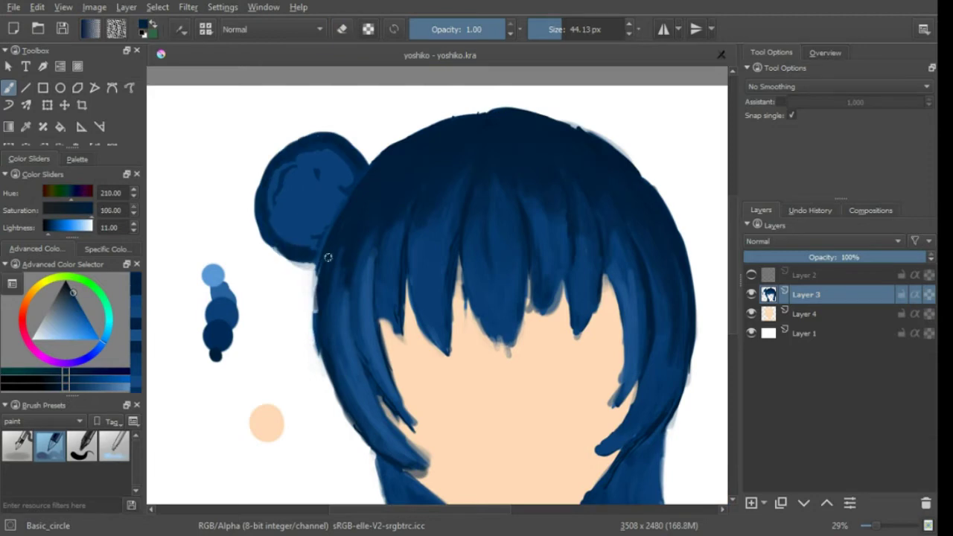
Shade the hair bun with darker navy strokes.
scroll(301, 204, up, 2)
mouse_move(257, 121)
mouse_down()
mouse_move(346, 144)
mouse_move(306, 191)
mouse_move(304, 230)
mouse_move(372, 236)
mouse_move(278, 216)
mouse_up()
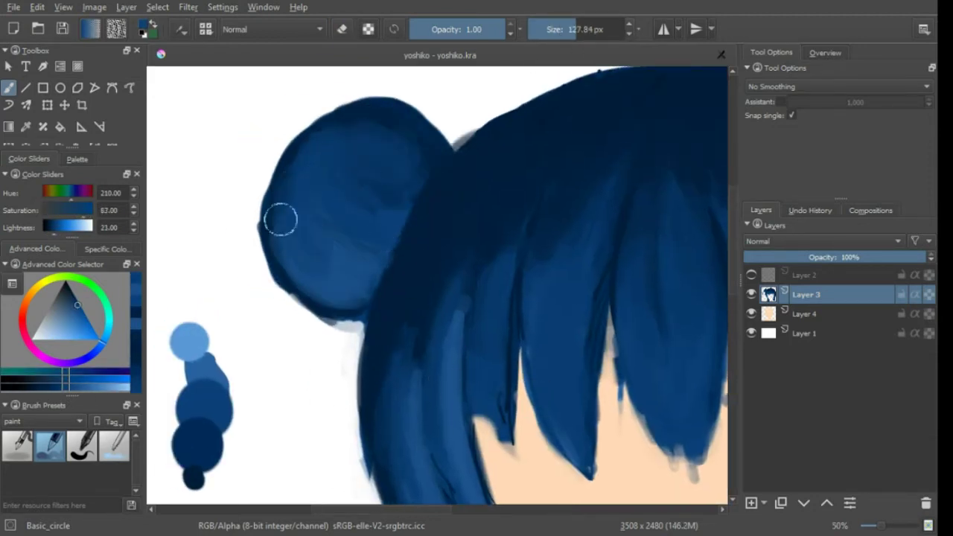
mouse_move(399, 288)
mouse_down()
mouse_move(395, 162)
mouse_move(414, 266)
mouse_up()
mouse_move(341, 128)
mouse_down()
mouse_move(372, 186)
mouse_move(375, 153)
mouse_move(398, 190)
mouse_move(293, 176)
mouse_up()
scroll(359, 240, down, 3)
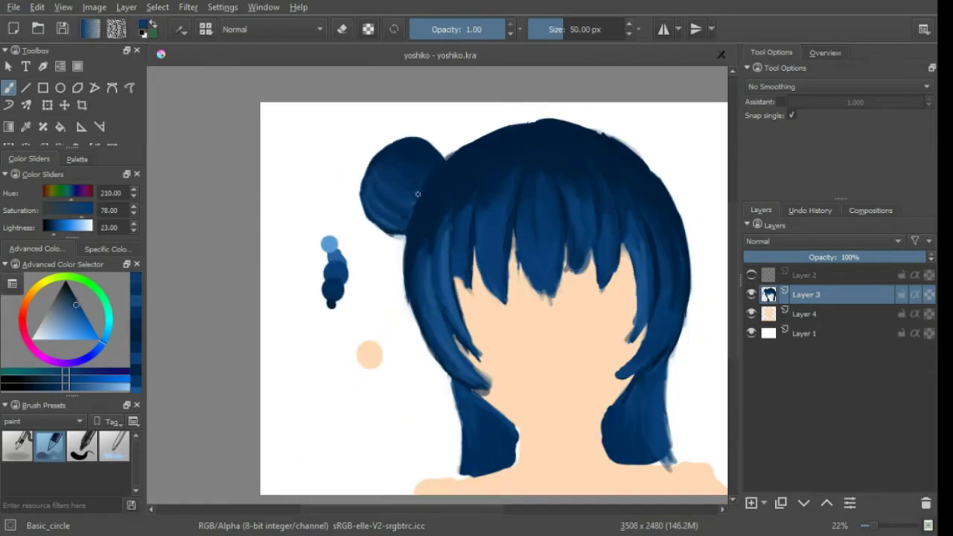
scroll(506, 291, up, 1)
scroll(468, 334, up, 2)
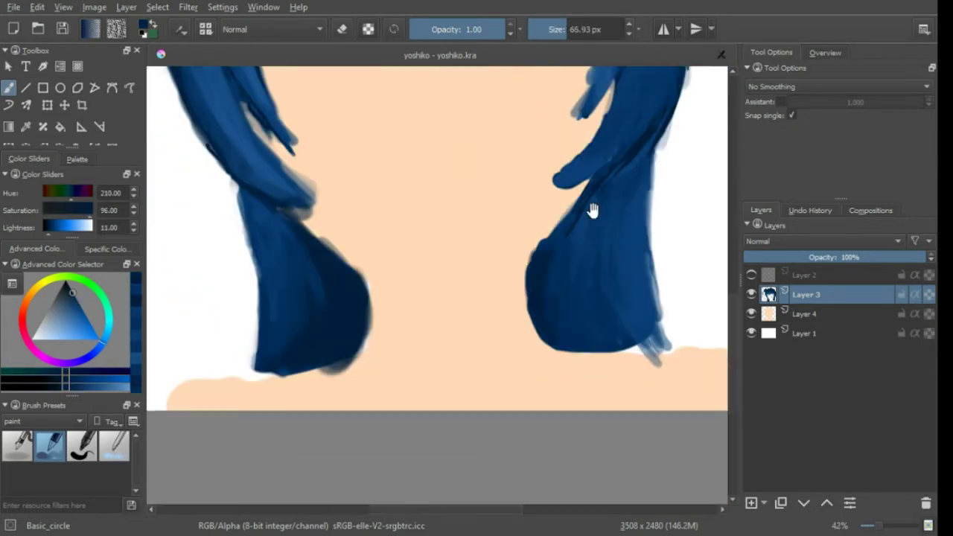
Erase and tidy the right hair lock's edge, then resample the darkest hair blue.
drag(445, 287, 593, 334)
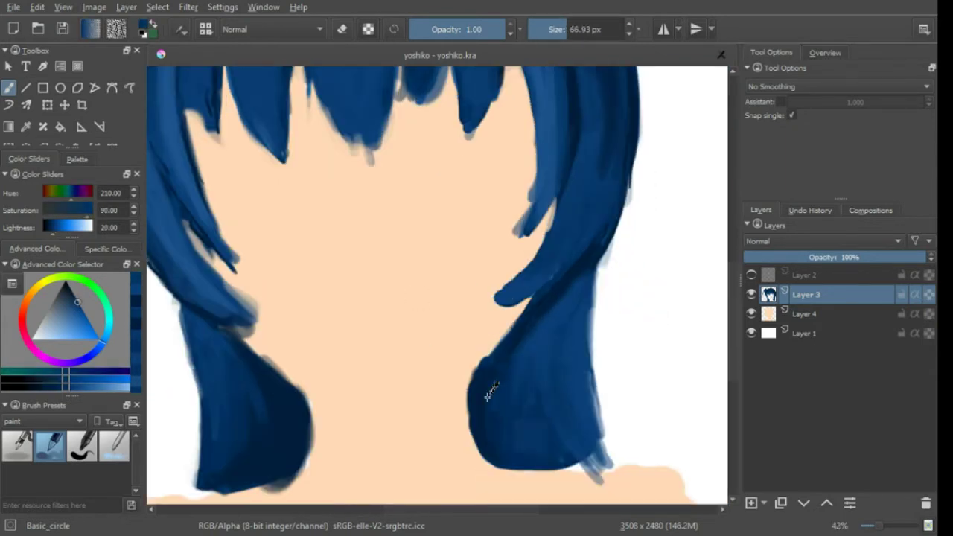
ctrl+click(553, 347)
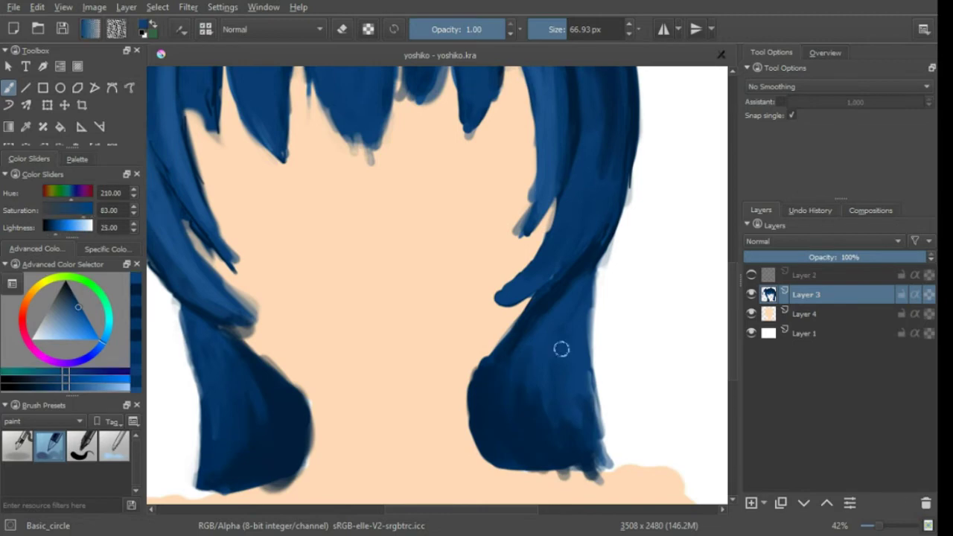
ctrl+click(584, 399)
scroll(557, 365, down, 3)
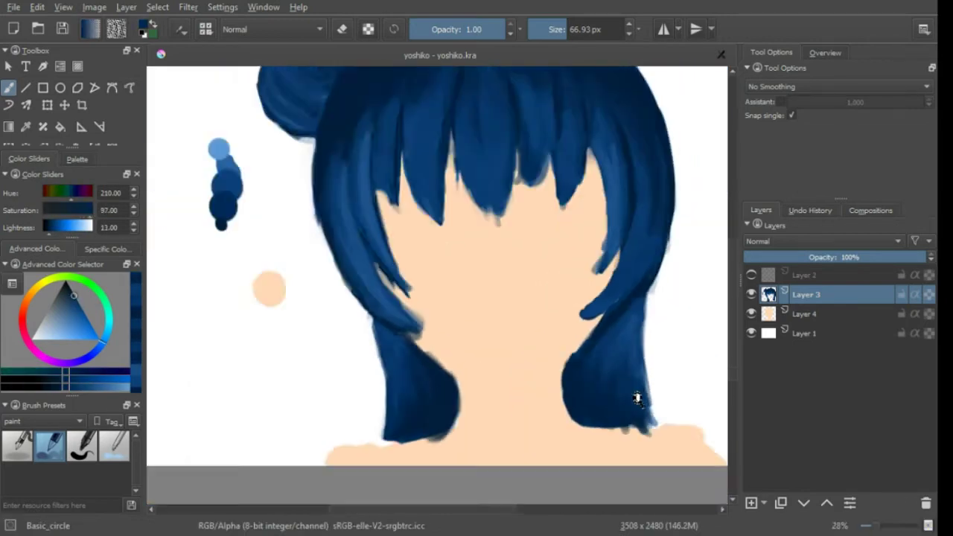
scroll(633, 395, up, 3)
key(e)
drag(574, 417, 562, 258)
key(e)
ctrl+click(572, 352)
ctrl+click(537, 340)
scroll(538, 339, down, 2)
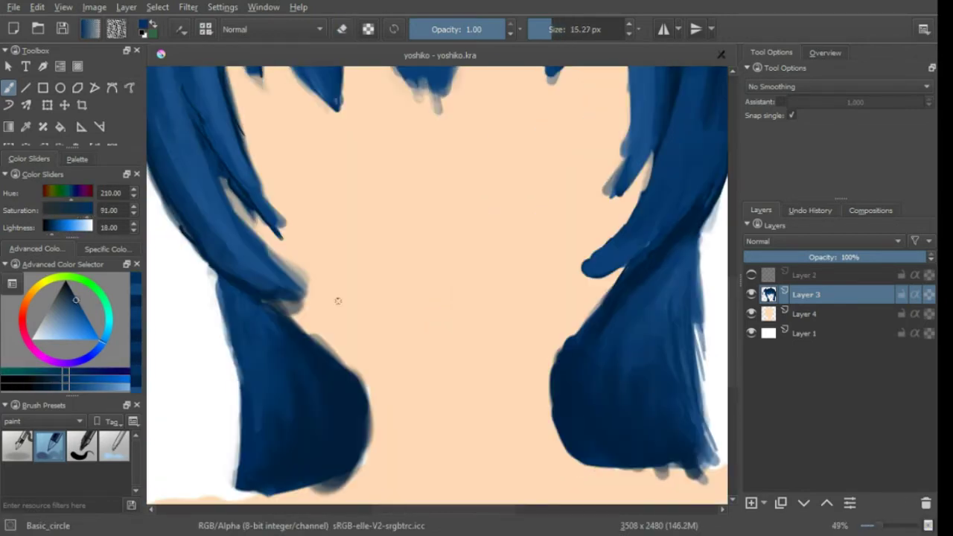
scroll(334, 298, down, 3)
scroll(318, 271, up, 3)
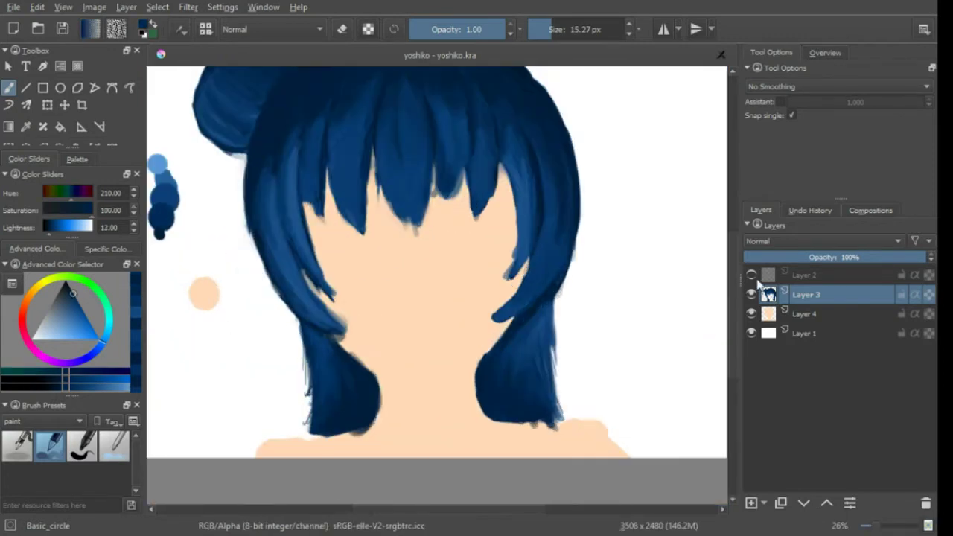
Show the line sketch again, select the skin layer, and pick the skin tone.
click(751, 274)
click(804, 314)
scroll(436, 276, up, 1)
ctrl+click(436, 276)
Paint an orange shadow on the neck with the Fill_circle brush and hide the sketch.
click(82, 445)
drag(419, 399, 357, 356)
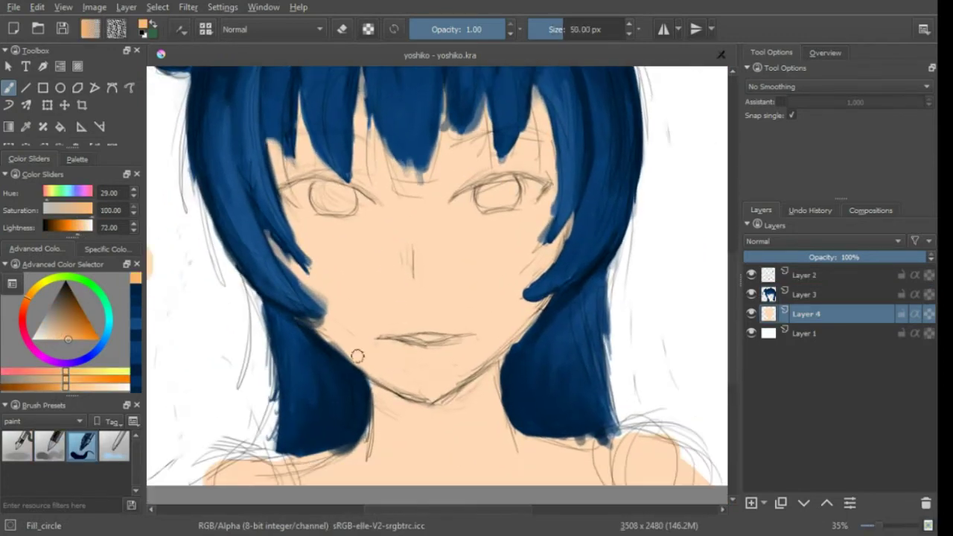
drag(431, 408, 405, 469)
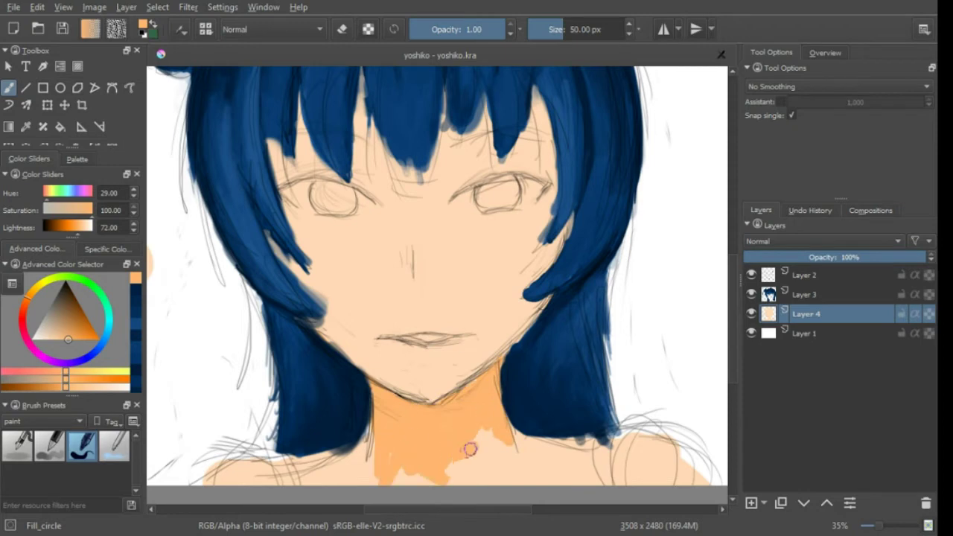
scroll(483, 313, up, 1)
click(751, 274)
ctrl+click(610, 361)
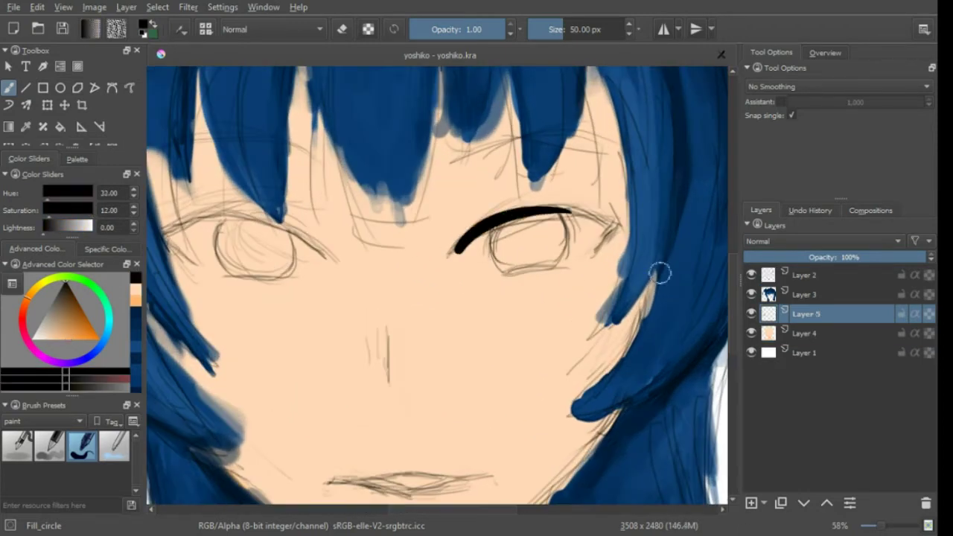
Draw black eyelash arcs over both eyes, redrawing the right one shorter and adding a left tail.
key(ctrl+z)
drag(446, 259, 596, 200)
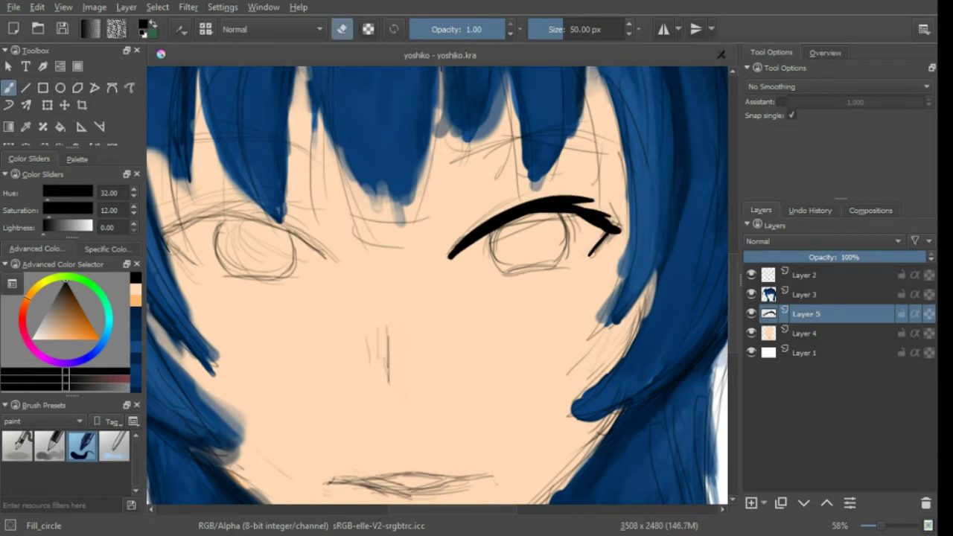
key(ctrl+z)
drag(455, 259, 606, 205)
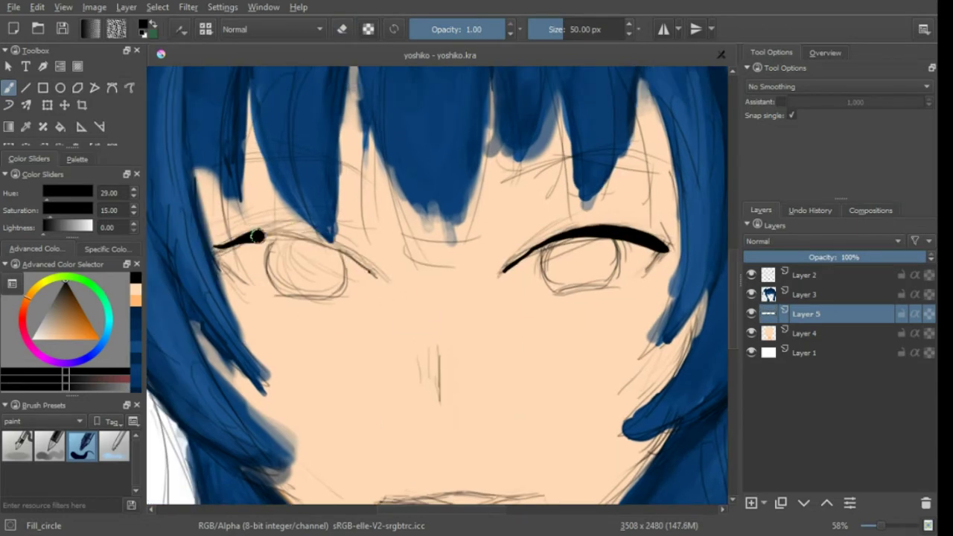
drag(216, 249, 376, 273)
drag(240, 223, 266, 265)
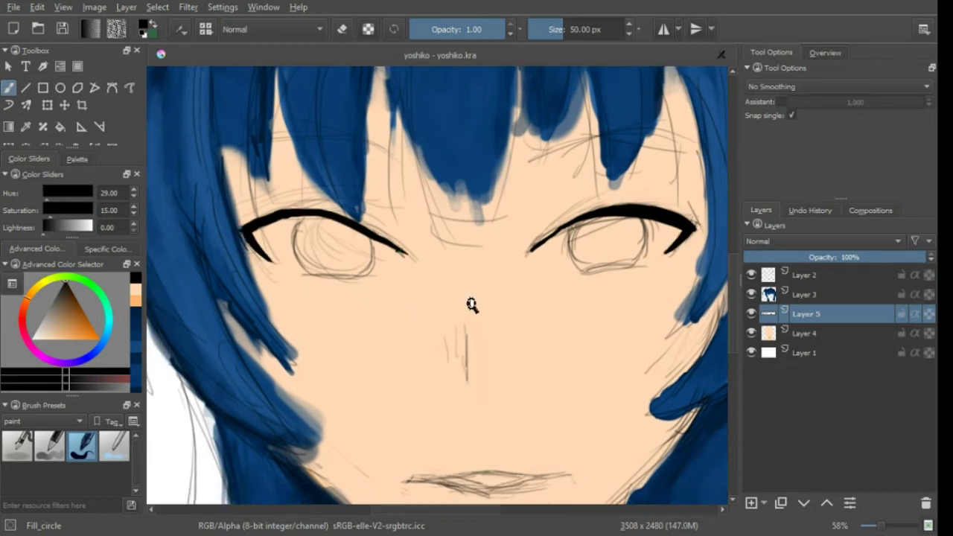
scroll(471, 304, up, 2)
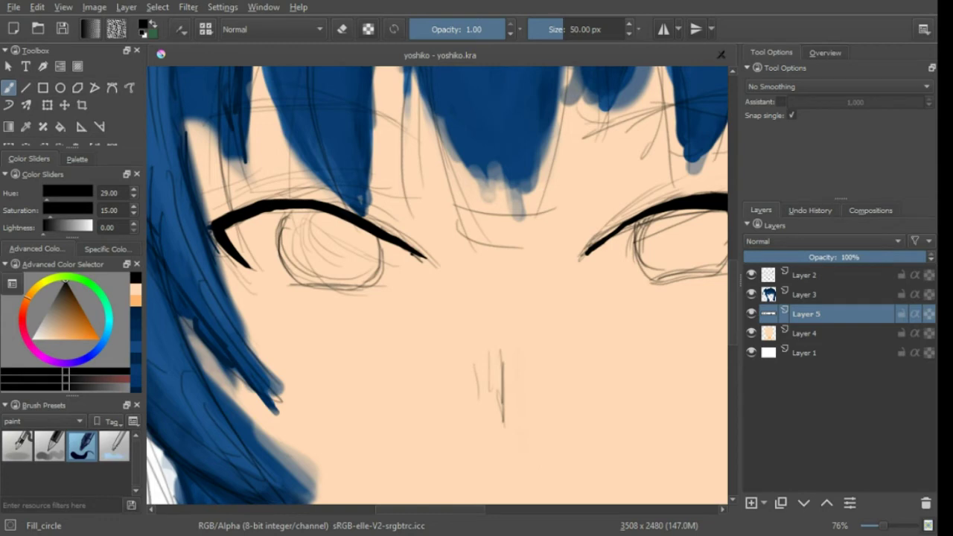
scroll(298, 273, down, 2)
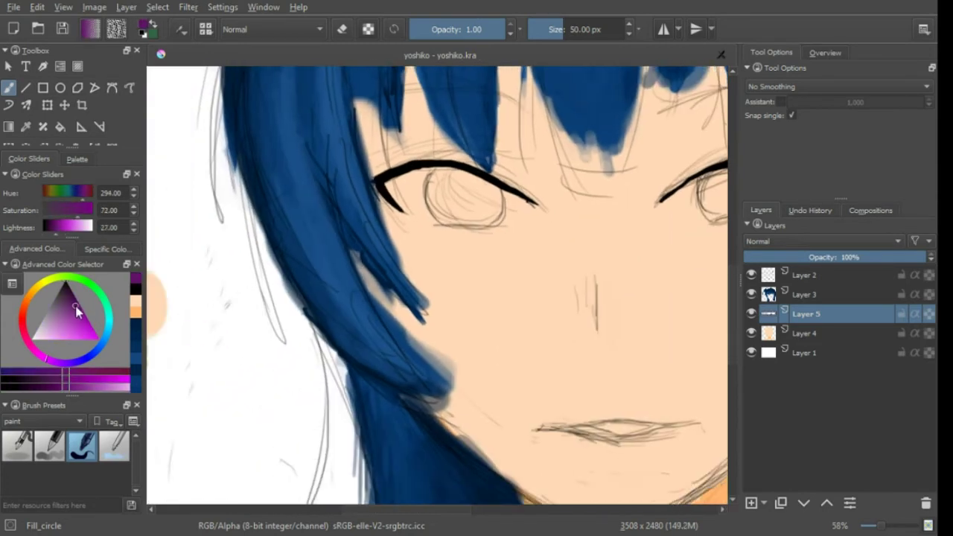
Test purple shades, add a new layer, and fill the left iris with dark purple.
click(216, 354)
click(213, 365)
click(211, 387)
scroll(437, 286, up, 1)
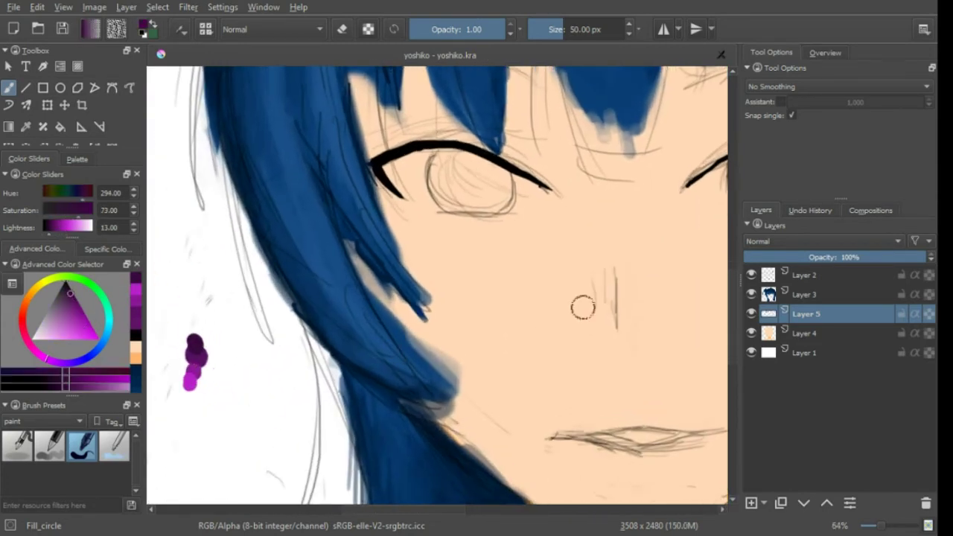
key(Insert)
click(451, 157)
drag(451, 157, 517, 228)
Pick a lighter purple, switch to the soft round brush, and paint the left eye's black pupil.
scroll(425, 196, down, 2)
scroll(442, 238, up, 1)
drag(321, 267, 448, 256)
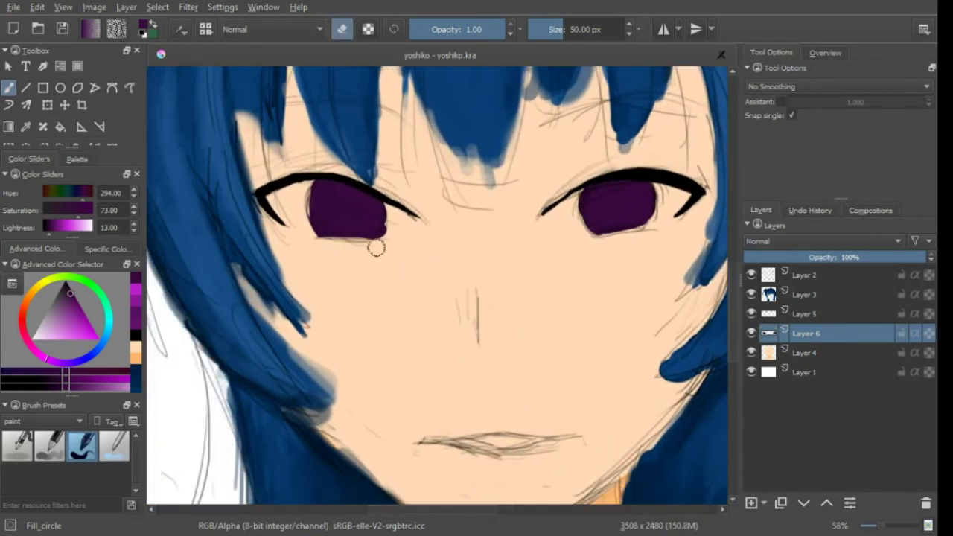
drag(376, 248, 453, 304)
scroll(444, 246, up, 1)
ctrl+click(214, 350)
key(slash)
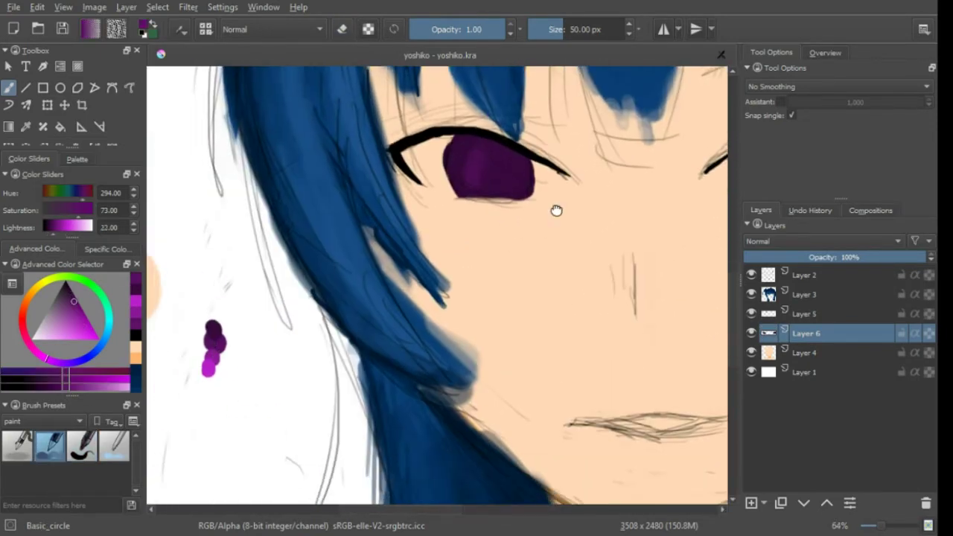
drag(556, 211, 485, 226)
mouse_move(414, 184)
mouse_down()
mouse_move(578, 169)
mouse_move(537, 155)
mouse_move(517, 181)
mouse_move(536, 146)
mouse_up()
scroll(517, 180, up, 1)
drag(264, 155, 293, 164)
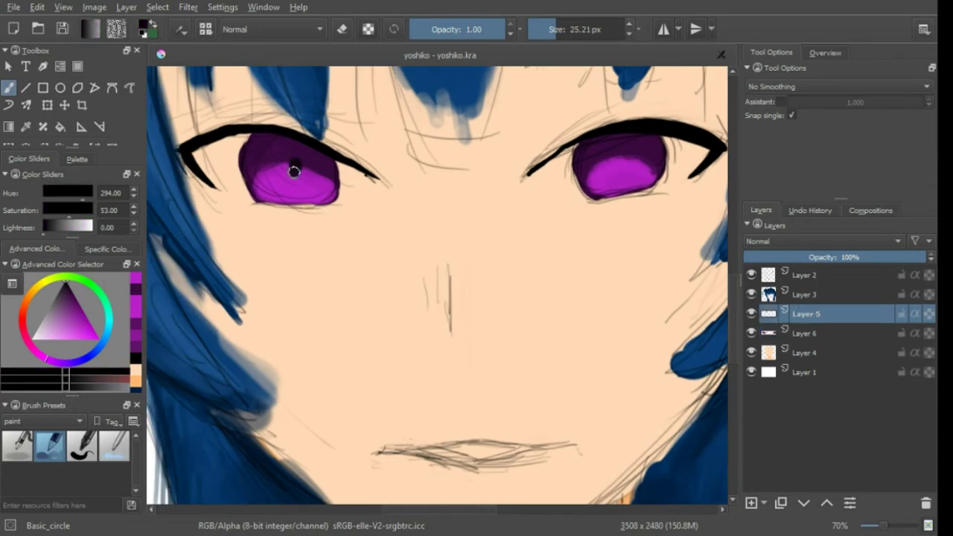
Select the iris layer, sample its purple, and hide the line sketch.
drag(459, 297, 439, 313)
click(804, 333)
ctrl+click(372, 202)
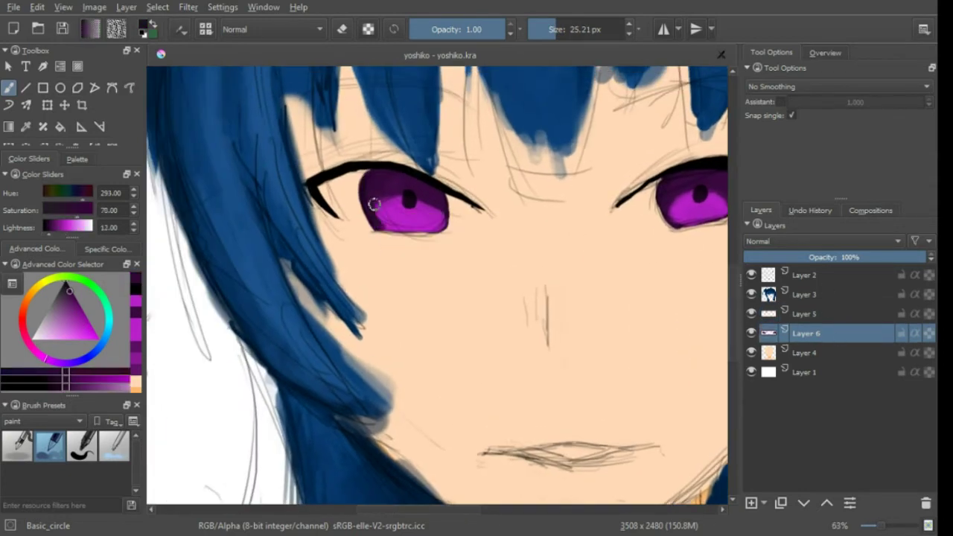
click(751, 274)
drag(377, 182, 462, 204)
key(/)
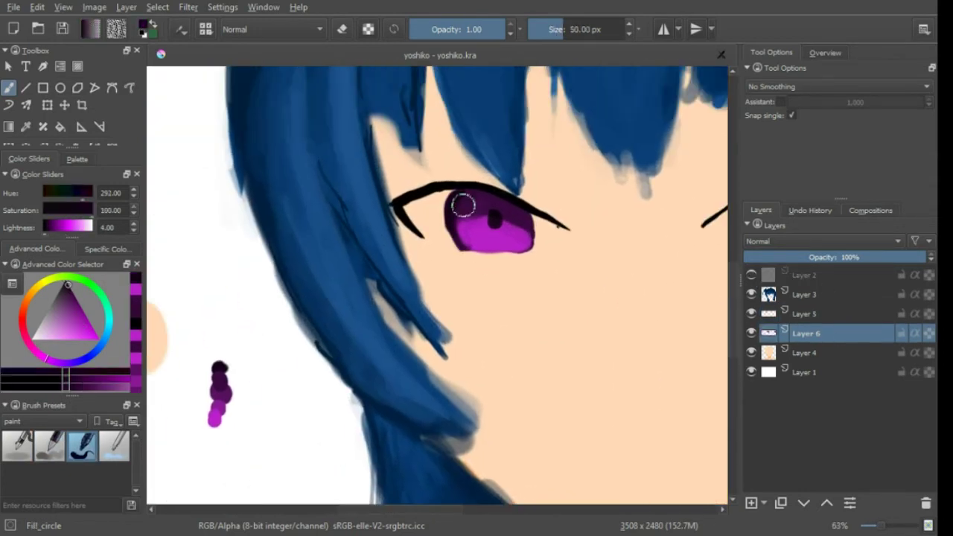
scroll(493, 209, right, 5)
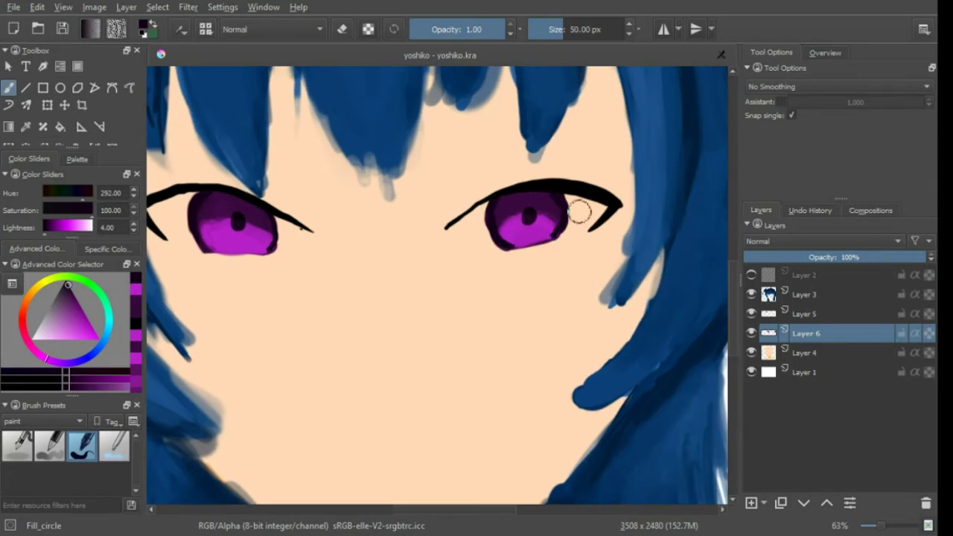
key(/)
scroll(511, 234, up, 3)
Sample the iris and pupil colours, then dab a white highlight on the left iris.
ctrl+click(540, 162)
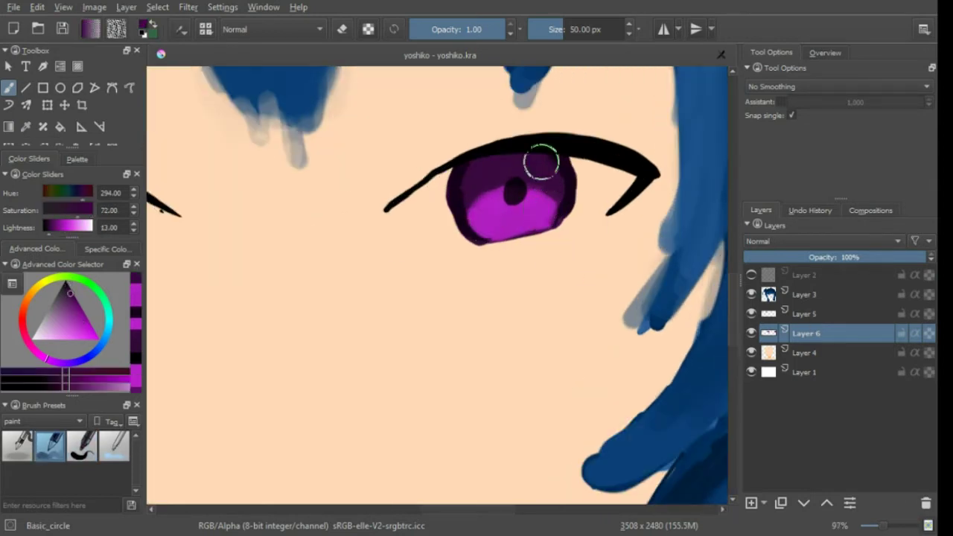
ctrl+click(466, 205)
scroll(466, 205, down, 4)
scroll(620, 219, up, 2)
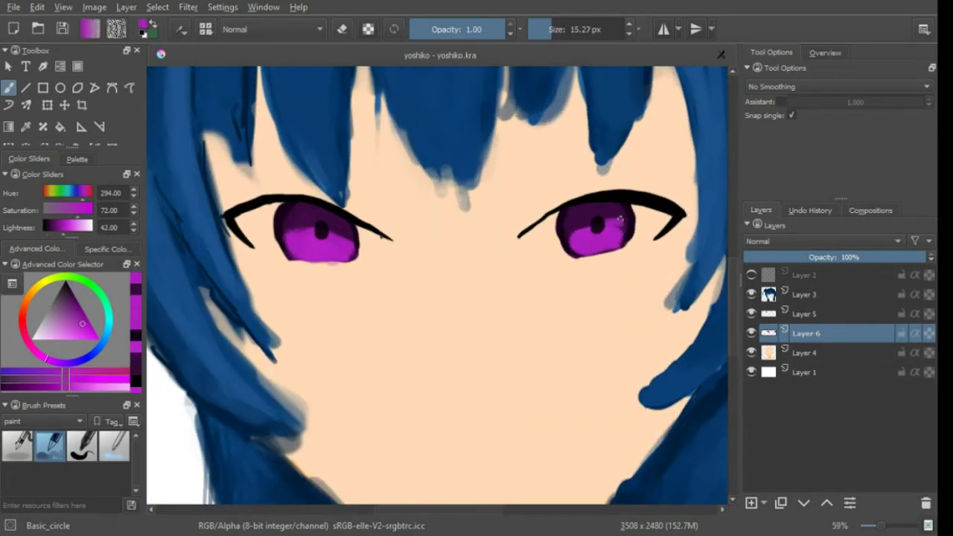
drag(593, 227, 638, 253)
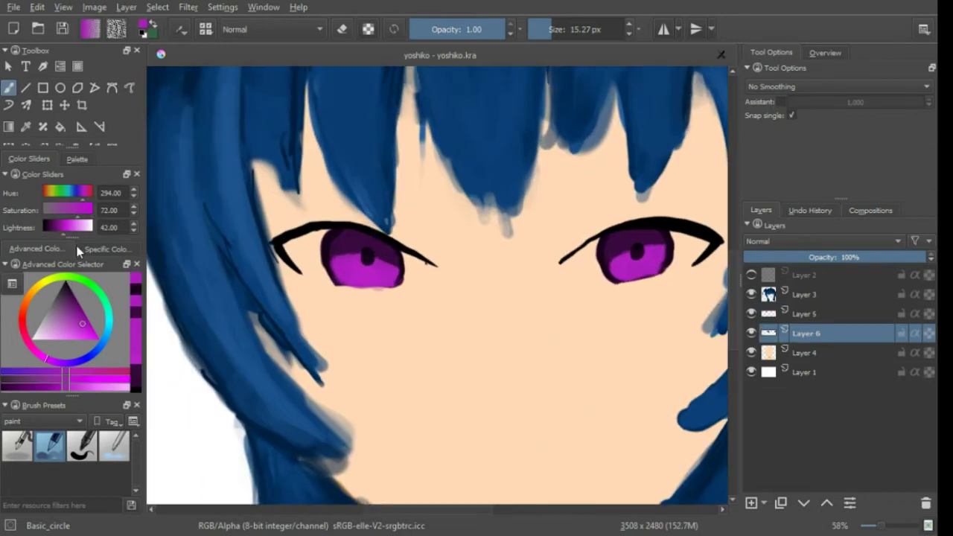
ctrl+click(367, 253)
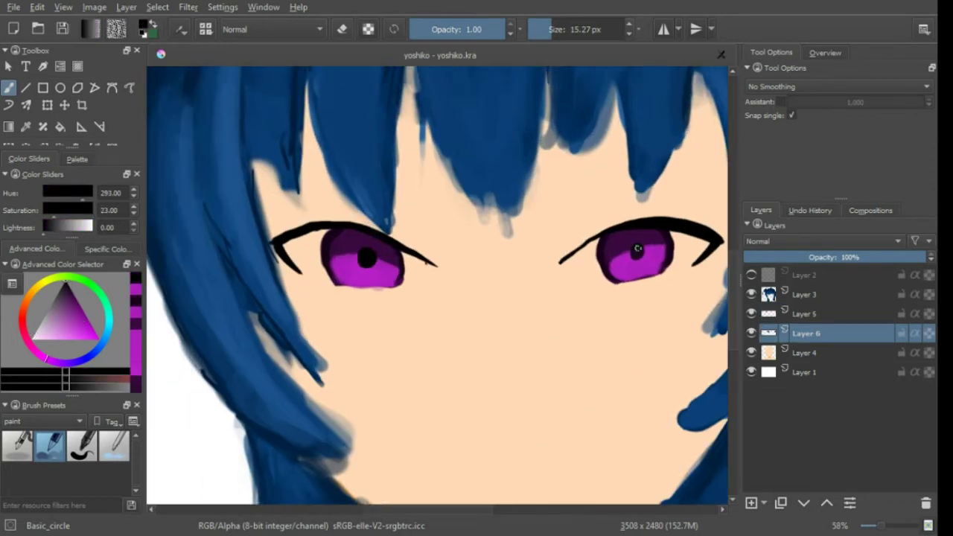
scroll(644, 306, down, 3)
scroll(365, 276, up, 2)
scroll(417, 224, up, 1)
key(x)
drag(419, 219, 438, 221)
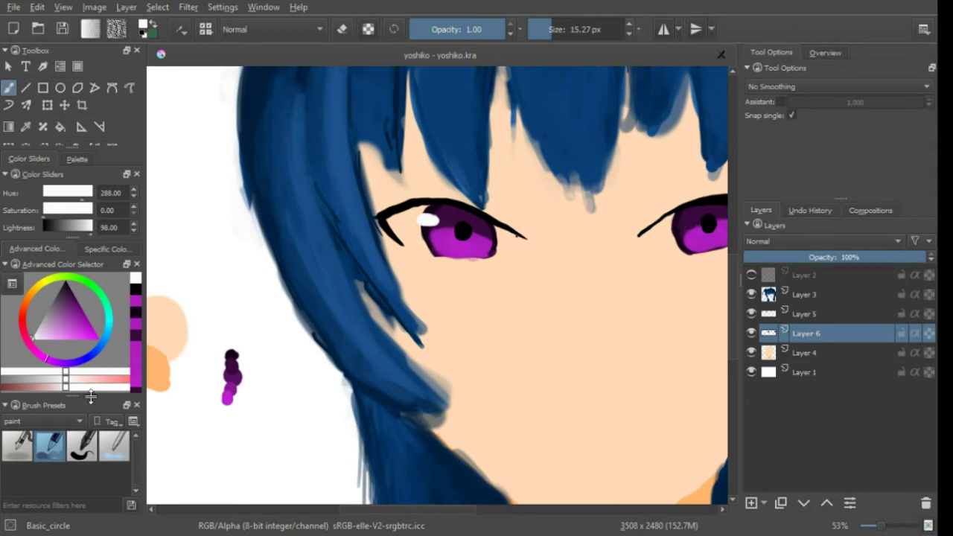
Switch to the solid round brush and dab a white highlight into the right eye.
click(82, 445)
click(451, 229)
click(620, 241)
scroll(620, 253, down, 2)
scroll(611, 274, up, 2)
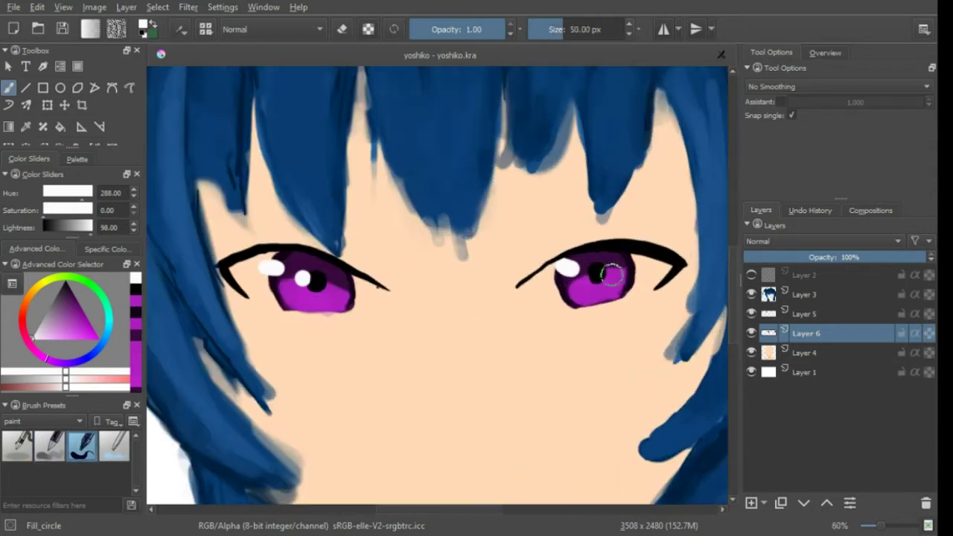
scroll(566, 313, down, 2)
scroll(522, 315, up, 3)
Add a new layer and paint the whites of both eyes.
key(Insert)
scroll(227, 212, up, 1)
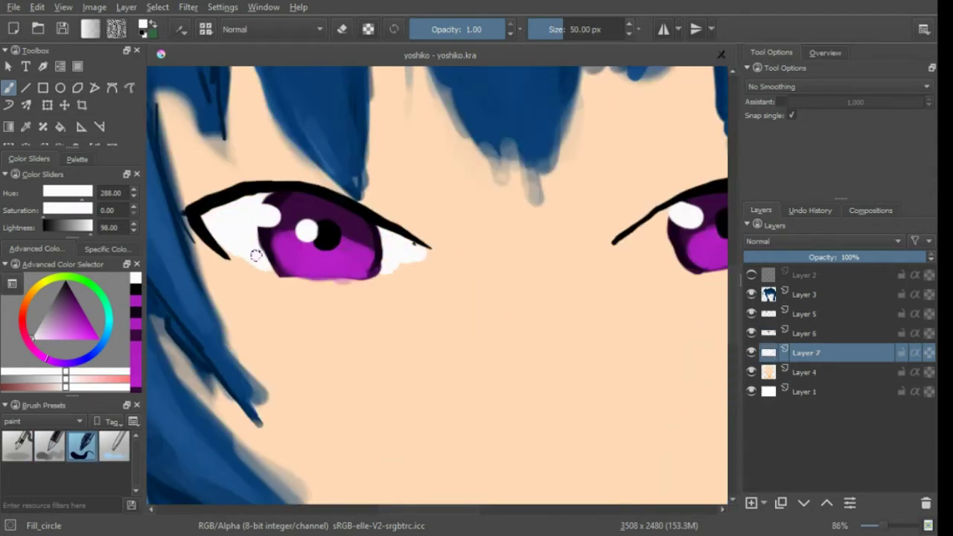
drag(534, 301, 295, 294)
drag(387, 233, 425, 240)
scroll(585, 207, down, 4)
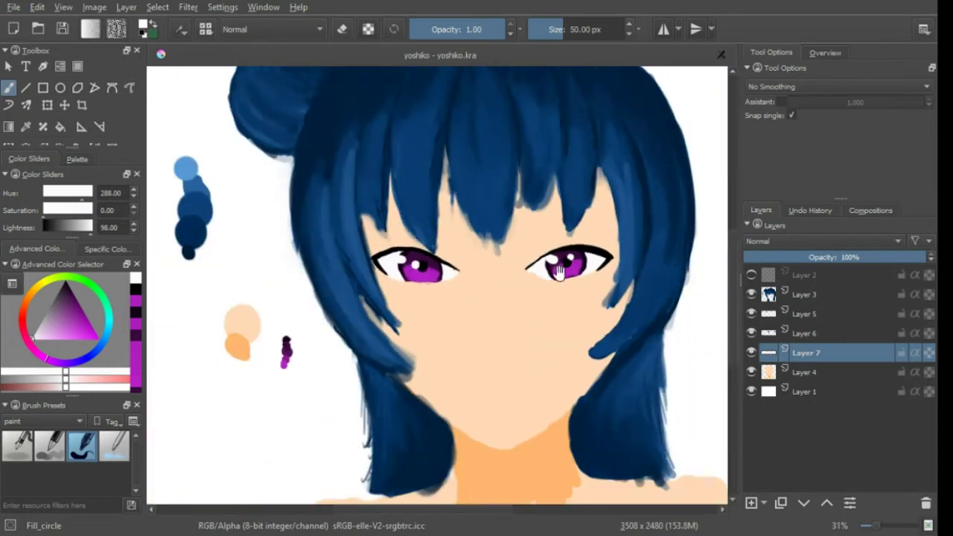
scroll(334, 283, up, 4)
On the iris layer, sample dark, lighter and mid purples from the iris.
key(Page_Down)
key(e)
scroll(387, 295, down, 4)
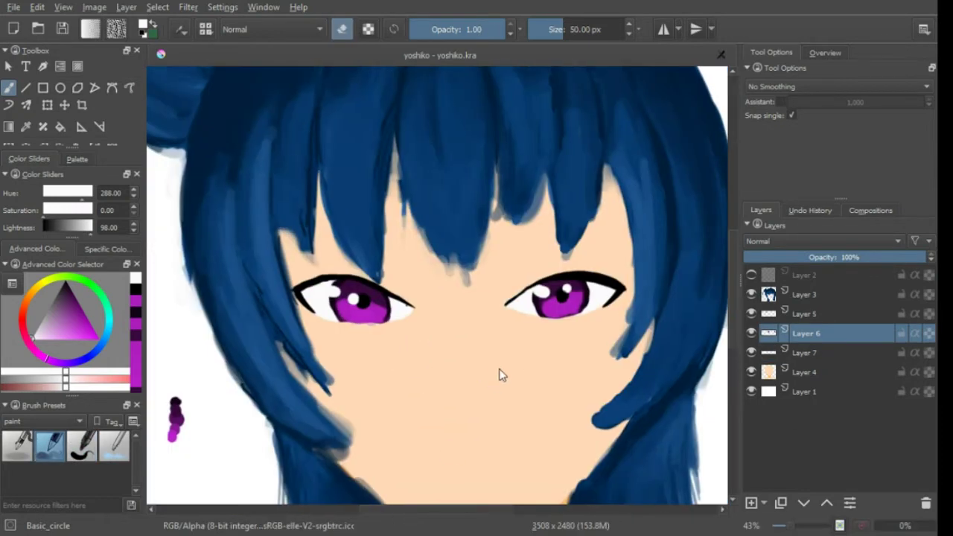
scroll(504, 333, up, 2)
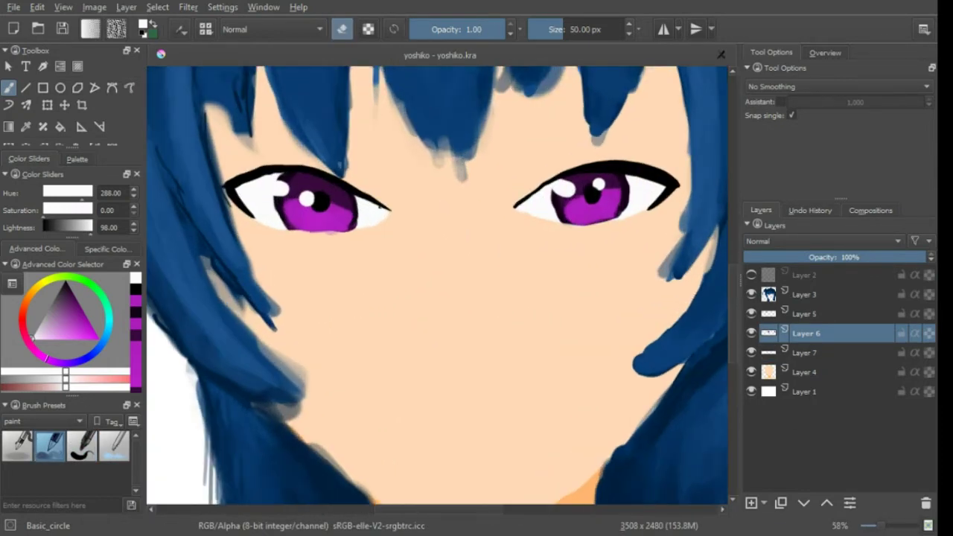
scroll(378, 250, up, 3)
ctrl+click(408, 214)
key(e)
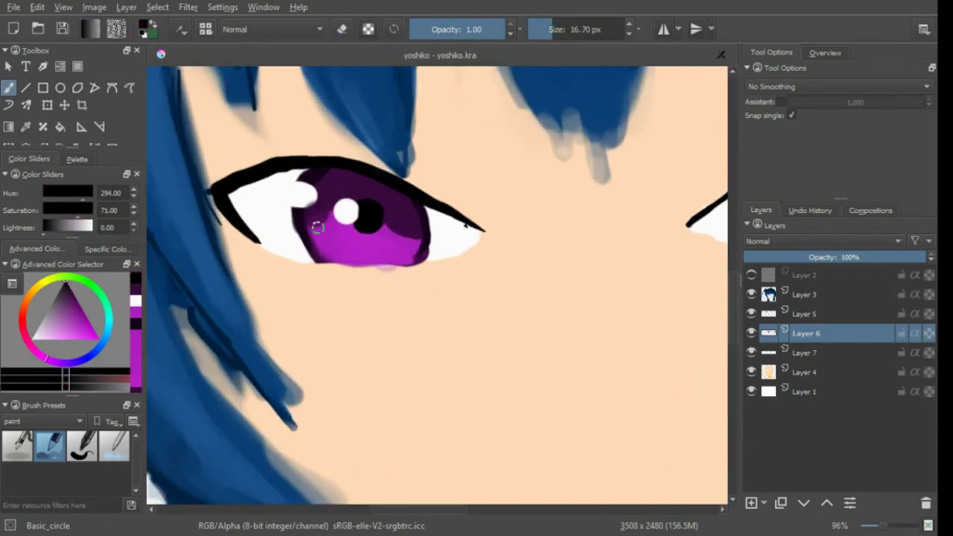
ctrl+click(373, 244)
scroll(341, 254, down, 1)
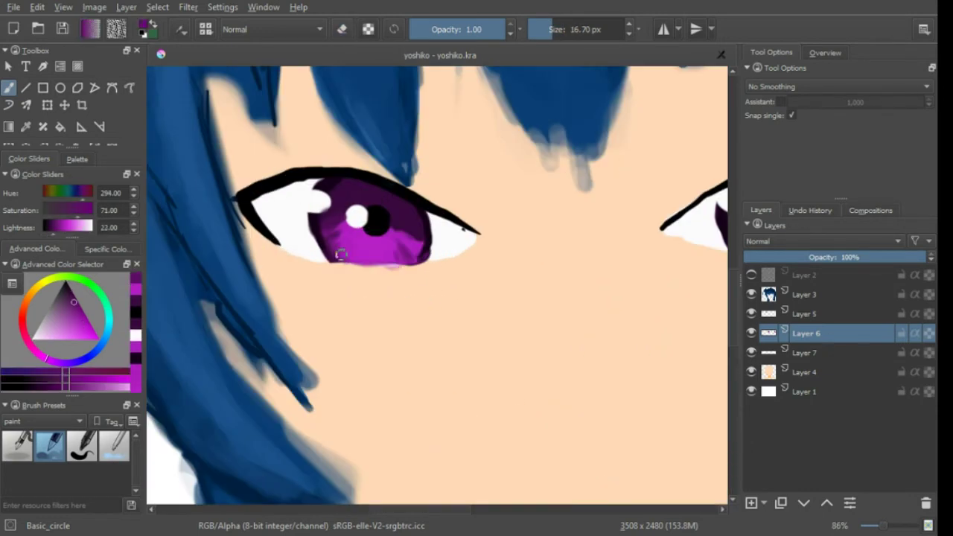
ctrl+click(416, 241)
Paint a white highlight in the right iris, then undo the dark purple iris strokes.
drag(726, 242, 461, 222)
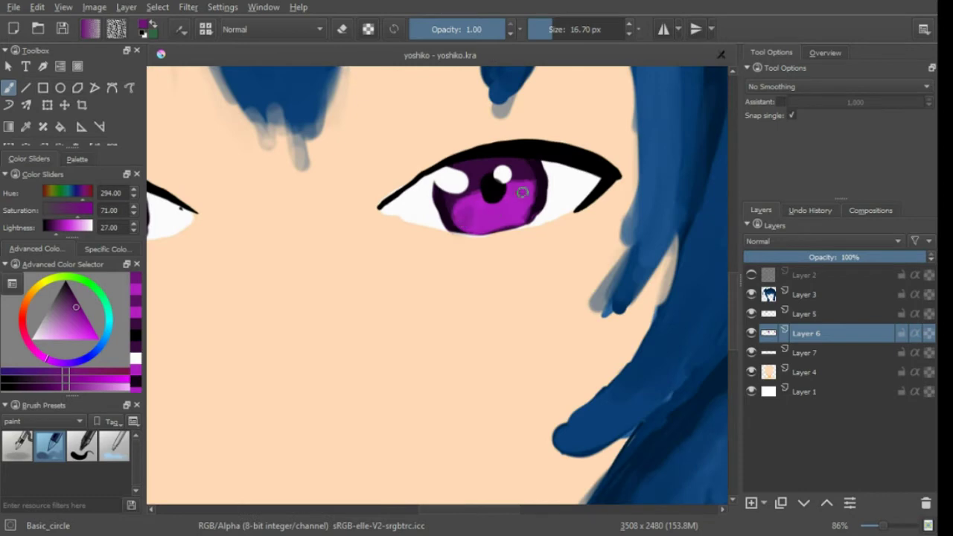
scroll(476, 149, up, 3)
ctrl+click(632, 187)
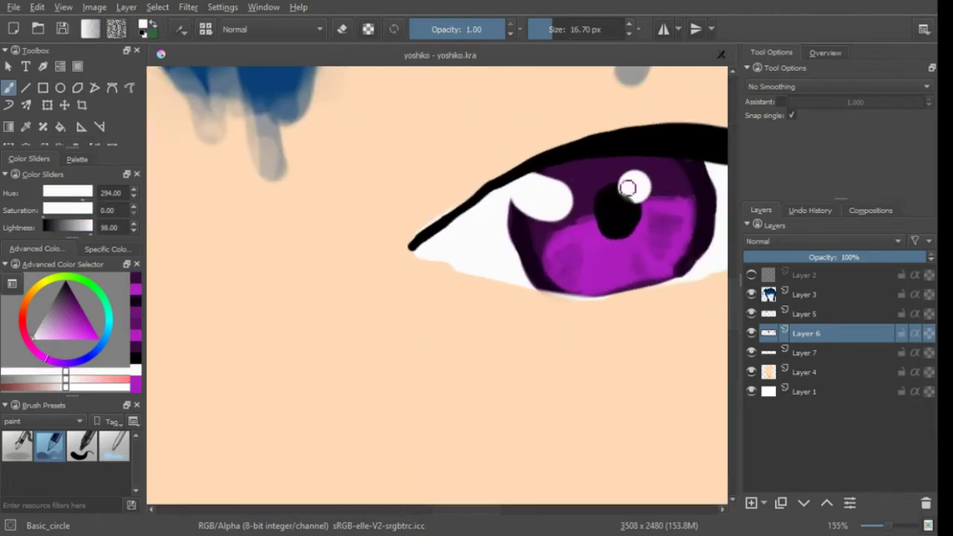
mouse_move(548, 196)
mouse_down()
mouse_move(574, 210)
mouse_move(523, 191)
mouse_move(560, 207)
mouse_up()
ctrl+click(587, 258)
key(Page_Down)
key(e)
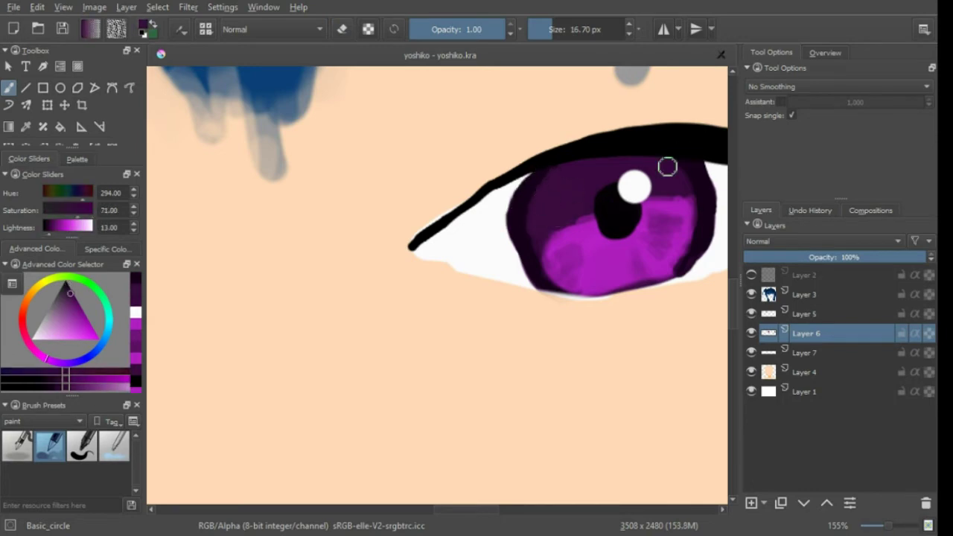
scroll(692, 216, down, 1)
key(ctrl+z)
key(ctrl+z)
key(ctrl+z)
Sample the iris purple and brush a lighter tone across the lower iris.
scroll(468, 183, down, 5)
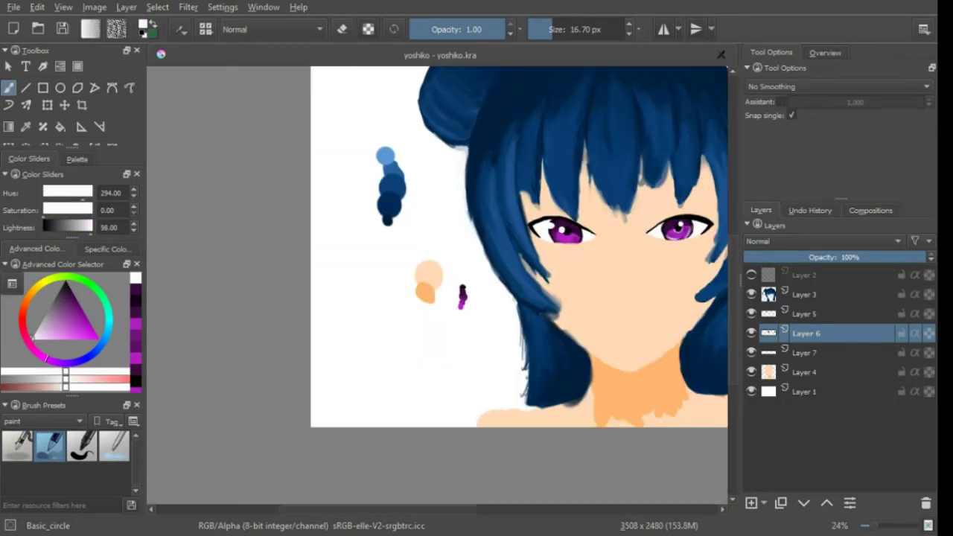
scroll(468, 184, up, 5)
ctrl+click(510, 186)
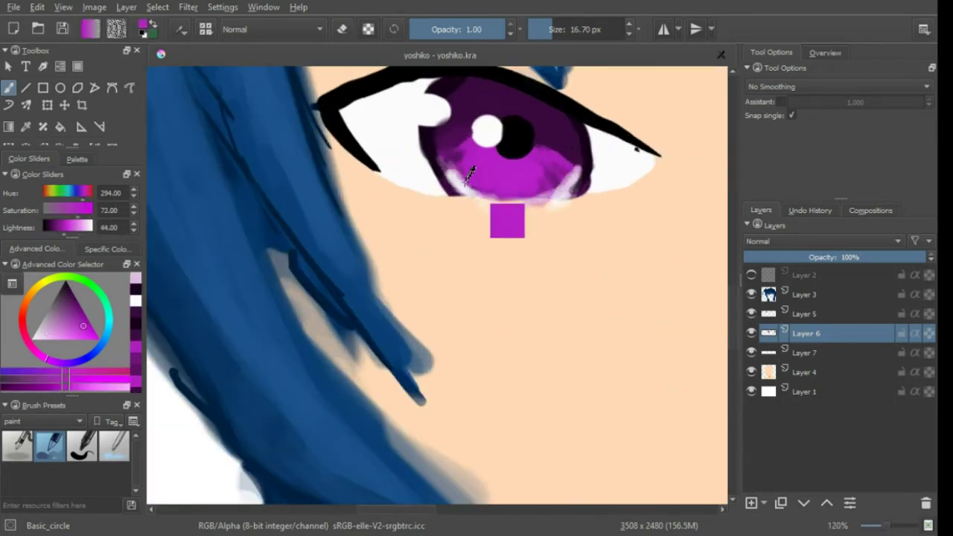
scroll(534, 160, down, 3)
scroll(581, 213, up, 2)
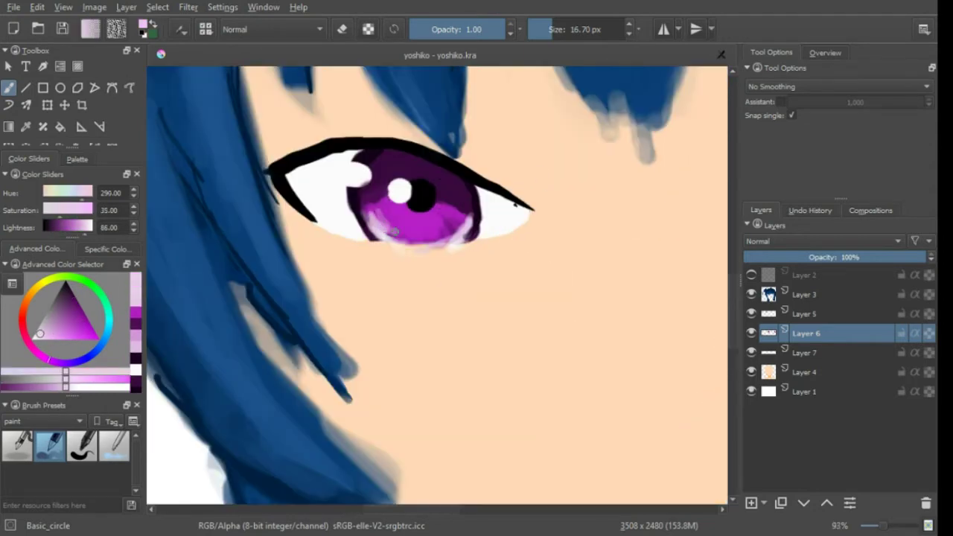
scroll(365, 230, up, 2)
drag(364, 230, 425, 248)
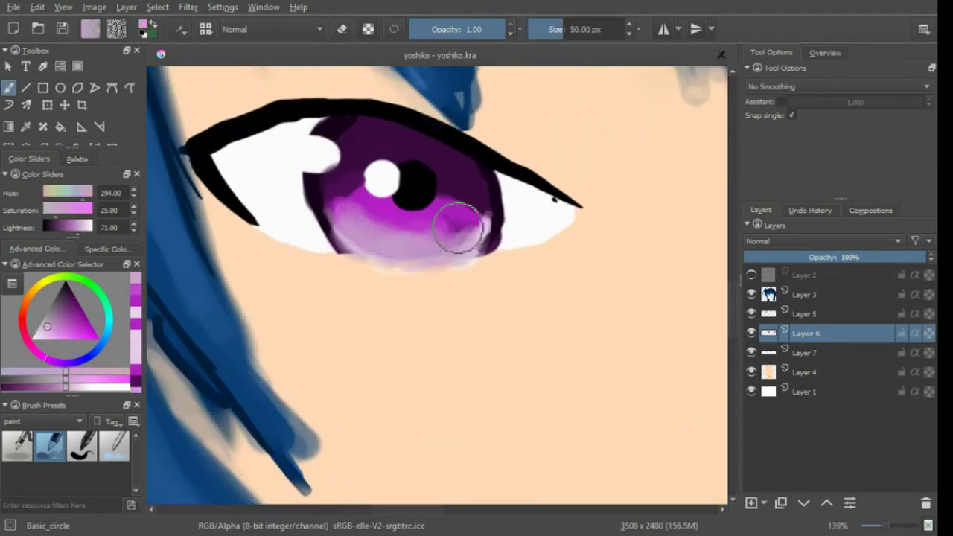
Pick a slightly lighter purple from the iris for further shading.
scroll(618, 255, down, 3)
scroll(322, 315, up, 3)
ctrl+click(322, 316)
ctrl+click(322, 328)
scroll(566, 253, up, 2)
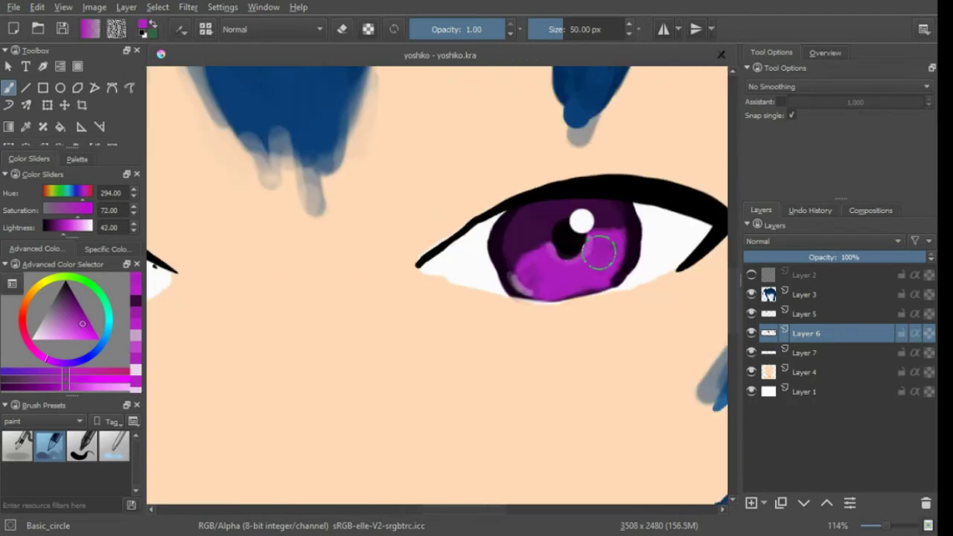
scroll(631, 304, down, 3)
scroll(590, 215, down, 1)
scroll(590, 215, down, 1)
scroll(602, 217, up, 2)
On eye-white Layer 7, pick a near-white light grey and mirror the view to check the eye.
key(Page_Down)
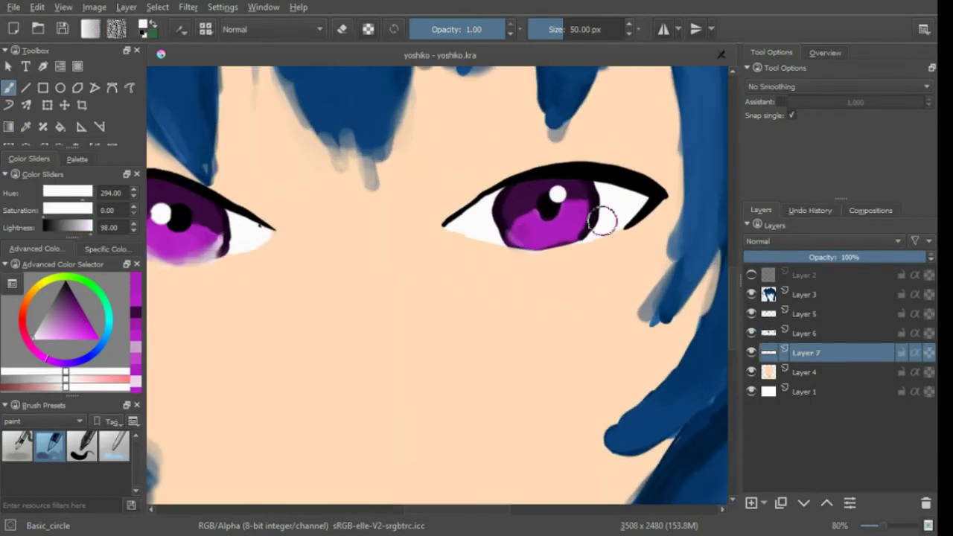
ctrl+click(598, 184)
ctrl+click(476, 223)
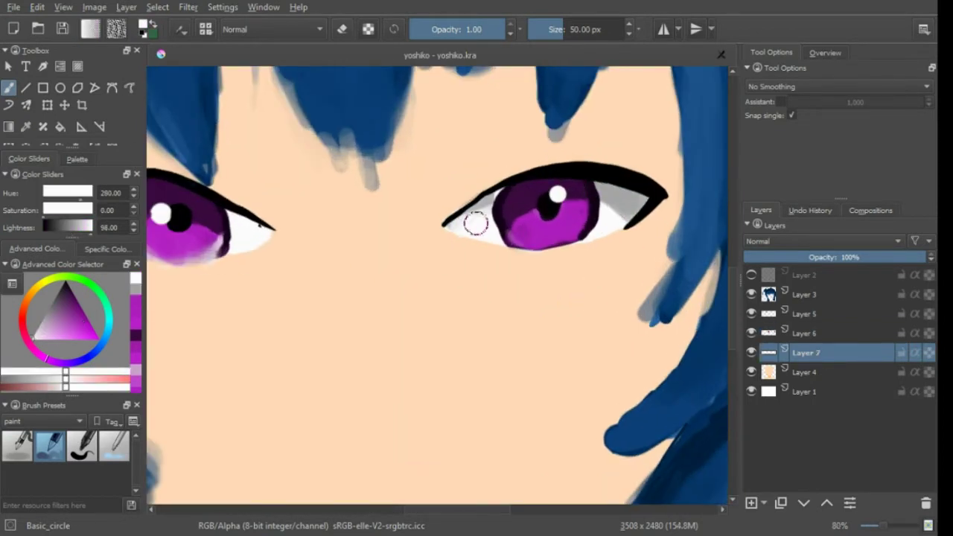
key(m)
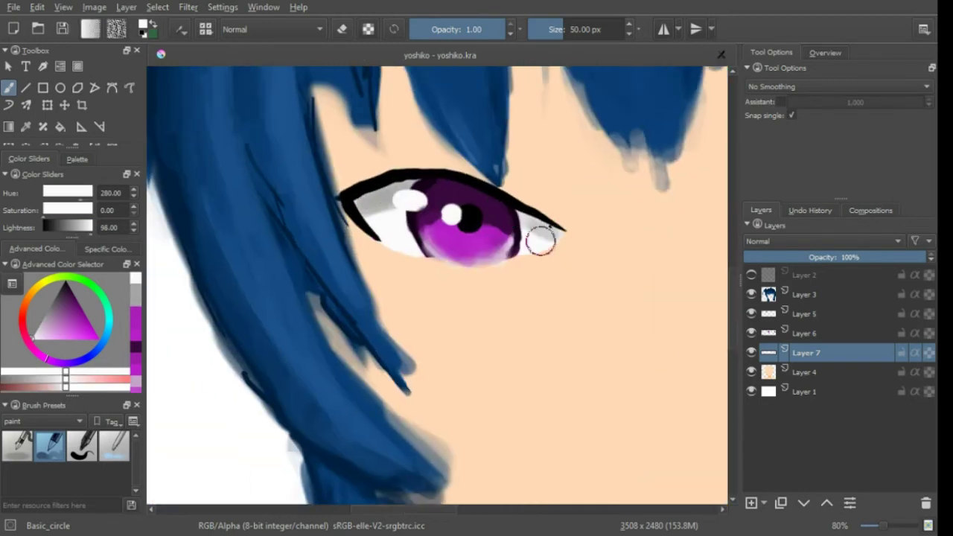
scroll(536, 283, down, 3)
scroll(655, 305, up, 2)
Move to lash-line Layer 5 and set the paint colour to black.
click(811, 333)
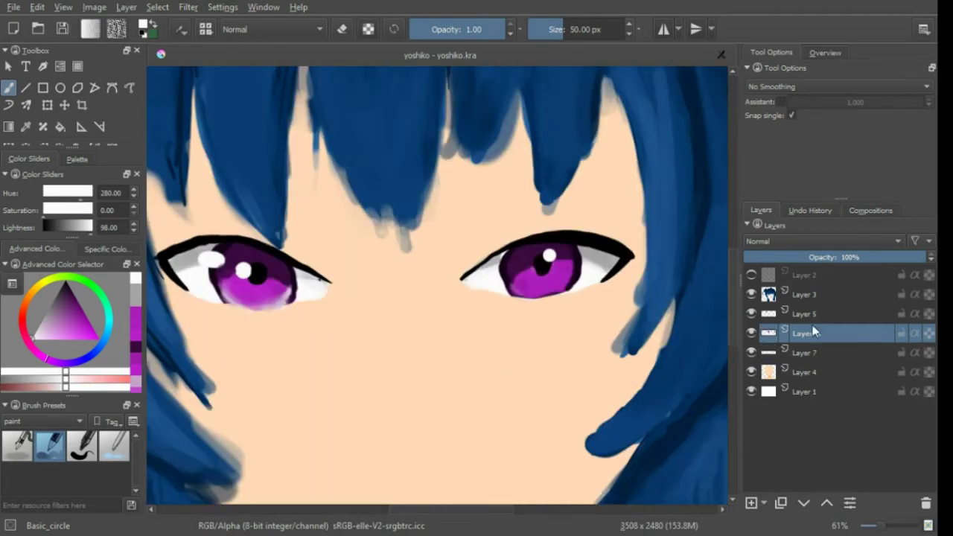
key(Page_Up)
scroll(682, 223, up, 3)
key(slash)
Thicken the black lash line over the eye with the Fill_circle brush.
key(d)
drag(454, 313, 489, 233)
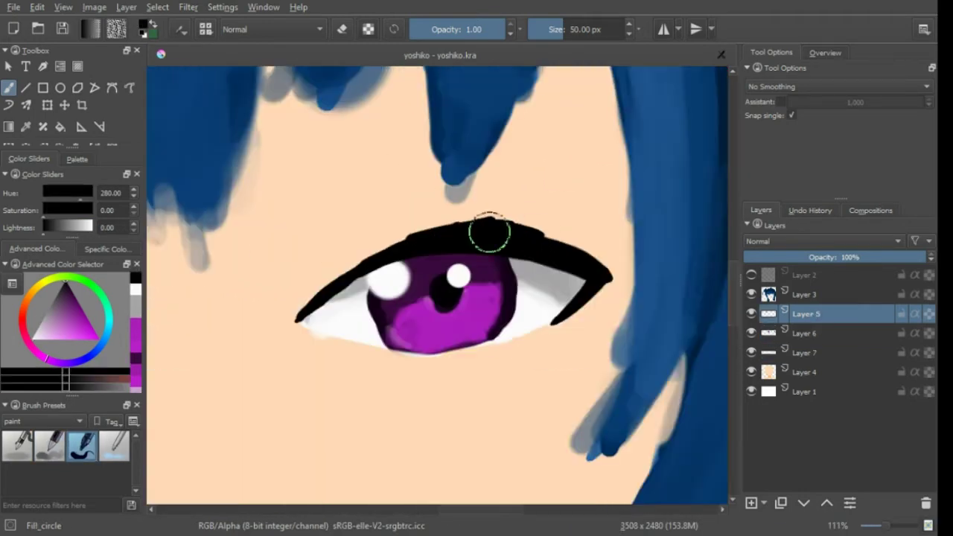
scroll(603, 279, down, 3)
scroll(606, 250, up, 2)
scroll(618, 253, right, 2)
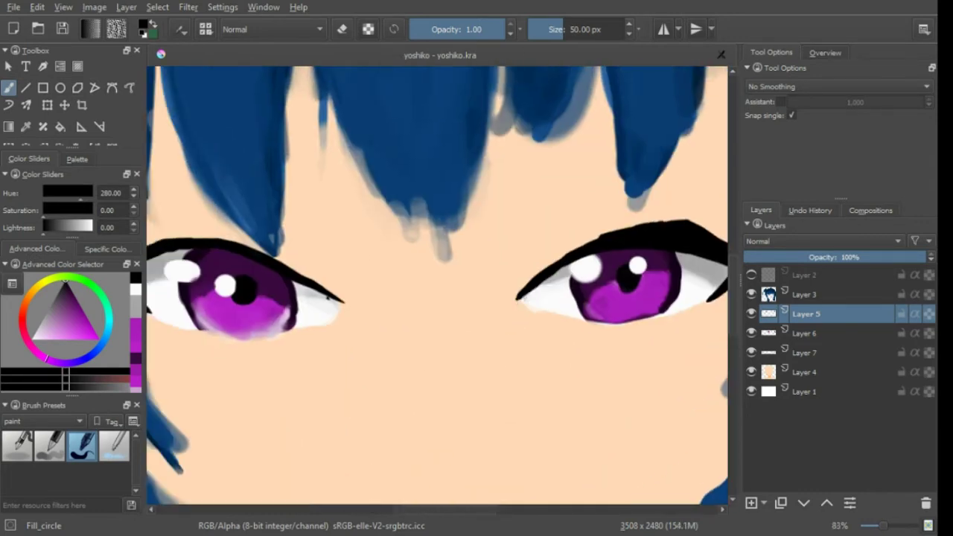
scroll(633, 259, right, 2)
scroll(633, 259, down, 3)
scroll(672, 181, up, 2)
scroll(245, 298, up, 1)
scroll(246, 297, left, 3)
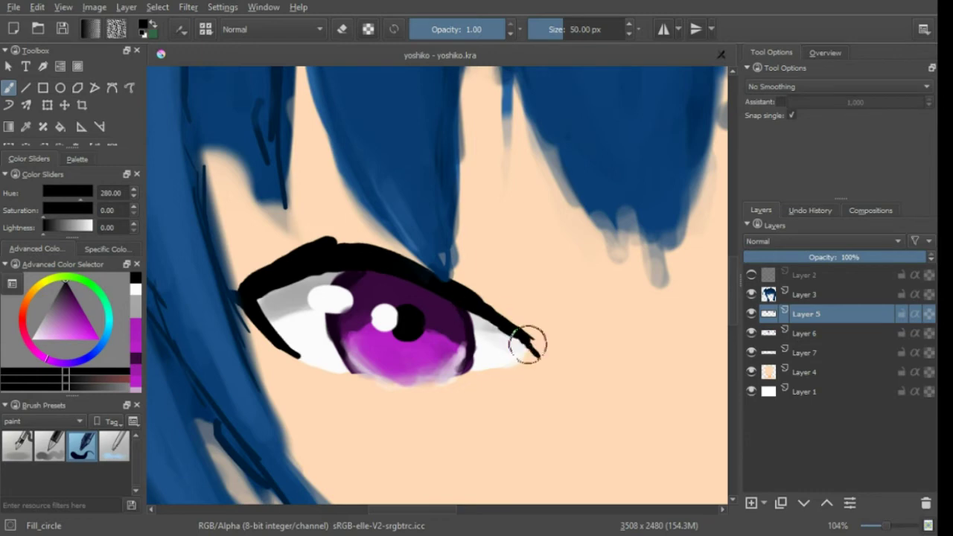
scroll(367, 253, down, 2)
scroll(563, 372, right, 3)
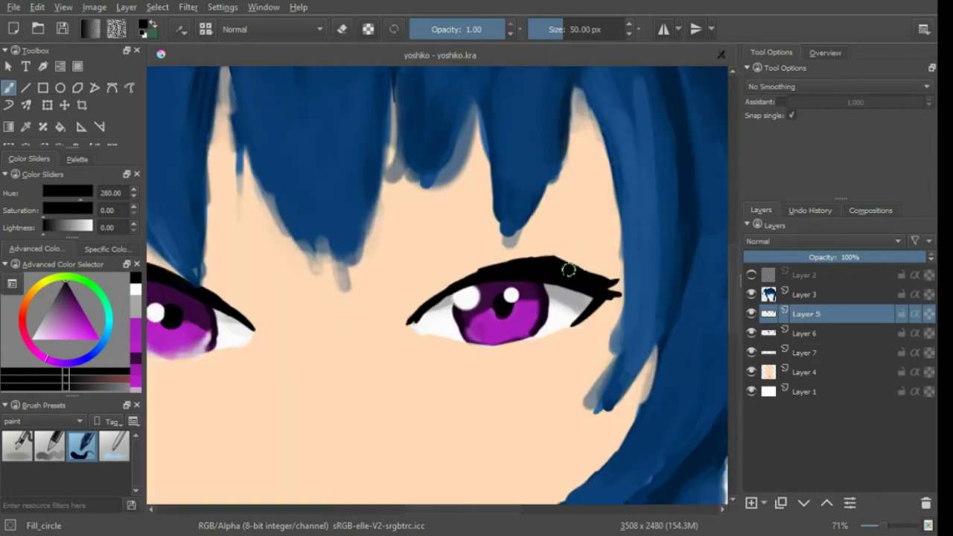
scroll(568, 270, up, 2)
scroll(521, 251, down, 2)
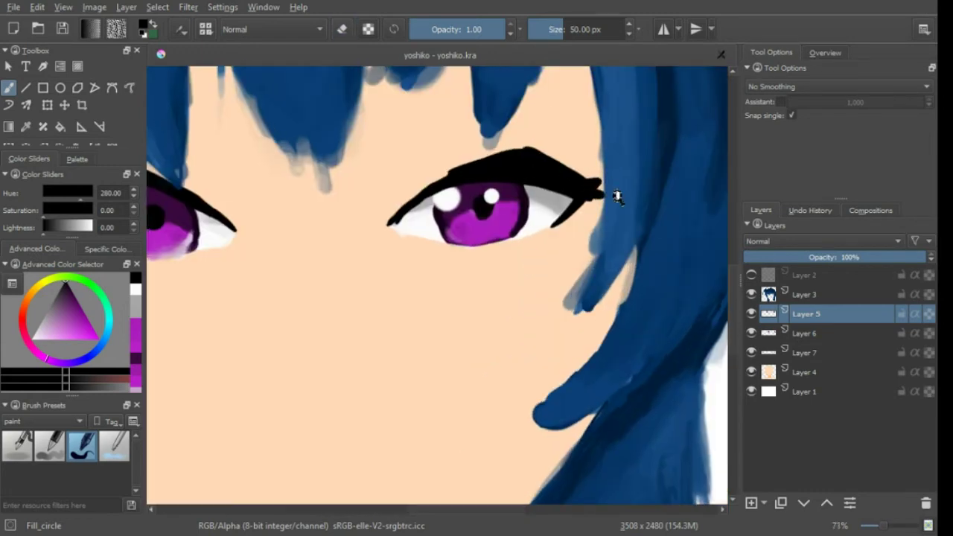
scroll(612, 196, down, 3)
scroll(511, 251, up, 3)
Sample the peach skin colour, select Layer 7 and hide the sketch layer.
key(e)
scroll(452, 166, down, 2)
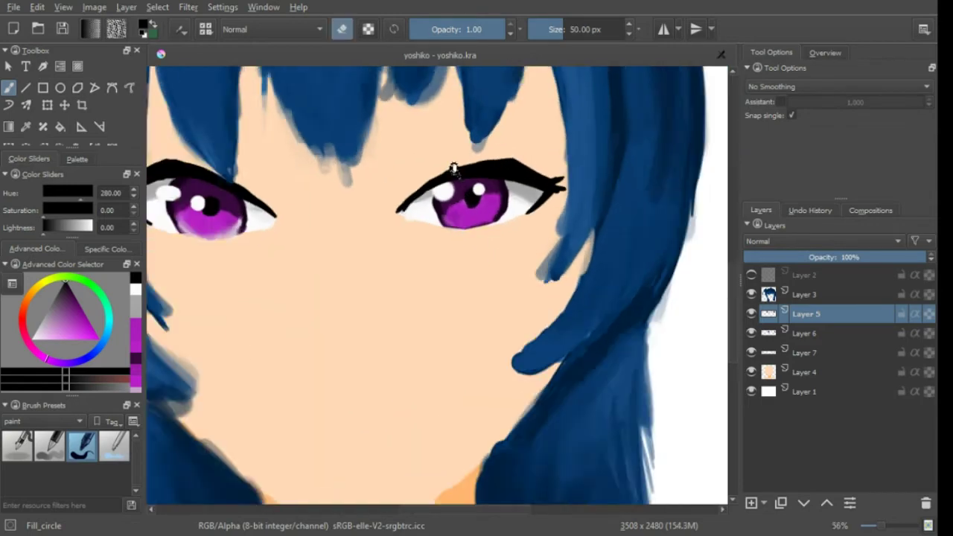
scroll(563, 213, down, 2)
click(828, 372)
click(819, 352)
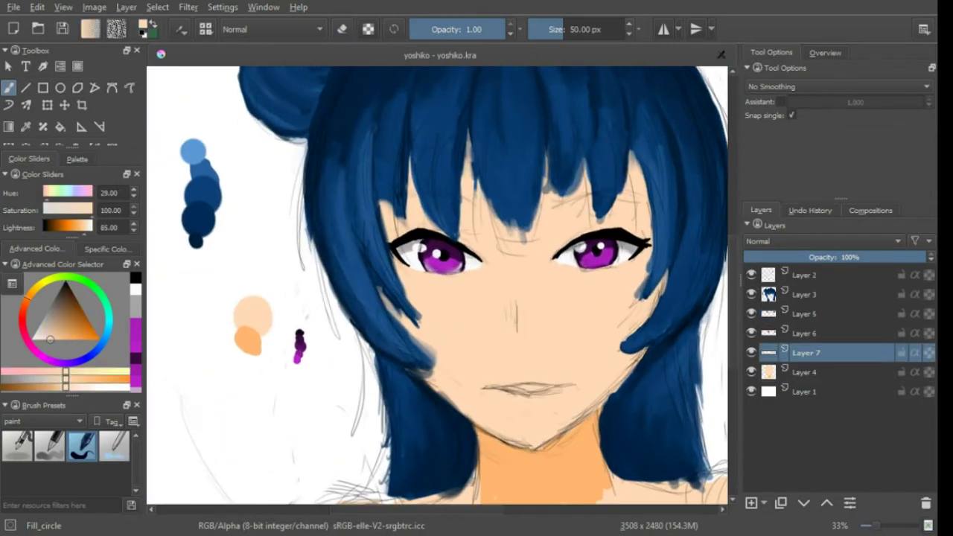
scroll(580, 276, up, 1)
scroll(540, 325, up, 1)
scroll(540, 325, up, 1)
click(750, 275)
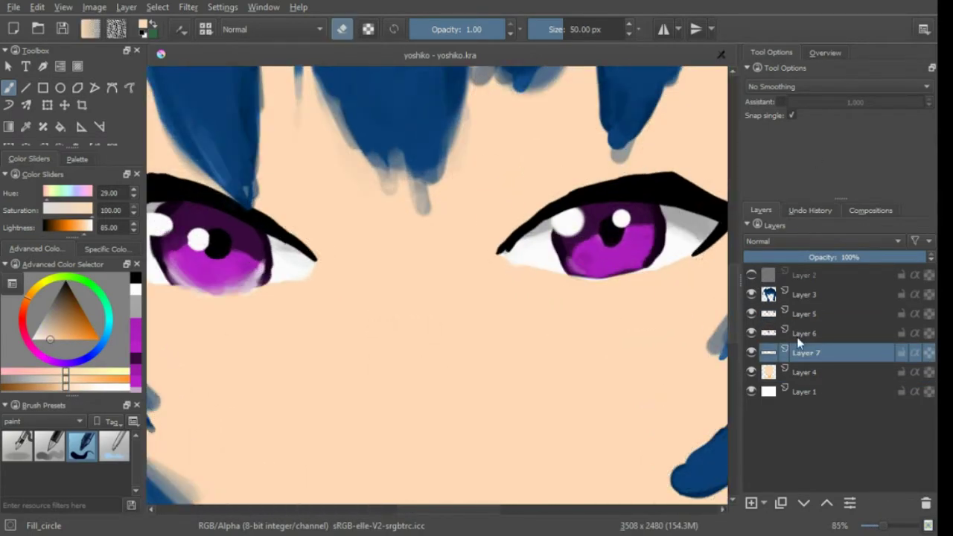
Select lash-line Layer 5, switch to the Basic_circle brush, then move to Layer 6.
click(804, 313)
key(/)
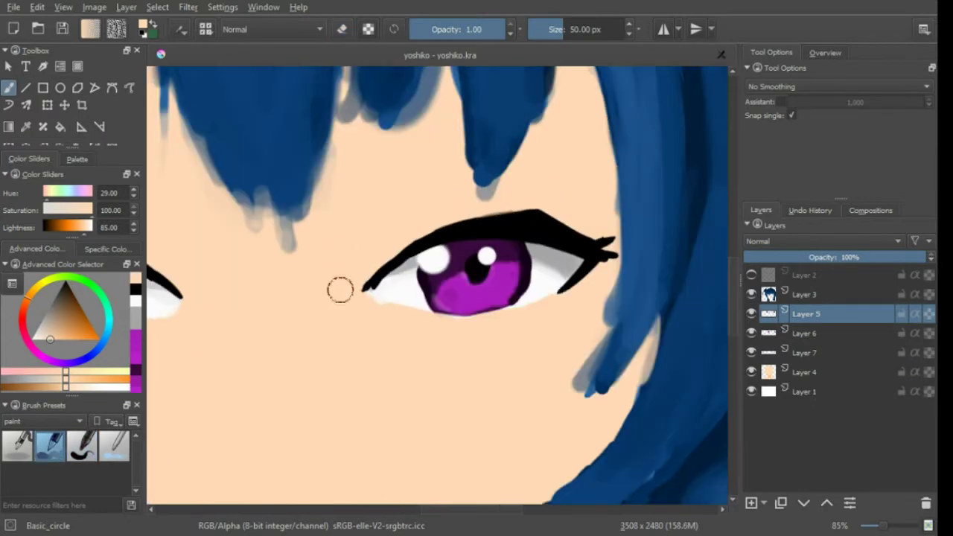
scroll(404, 200, left, 5)
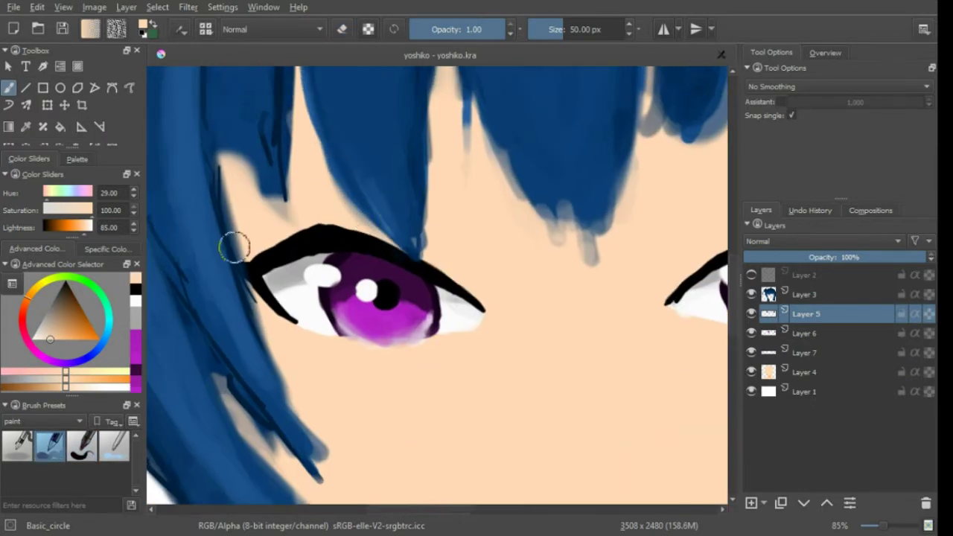
scroll(588, 309, down, 2)
scroll(552, 206, up, 3)
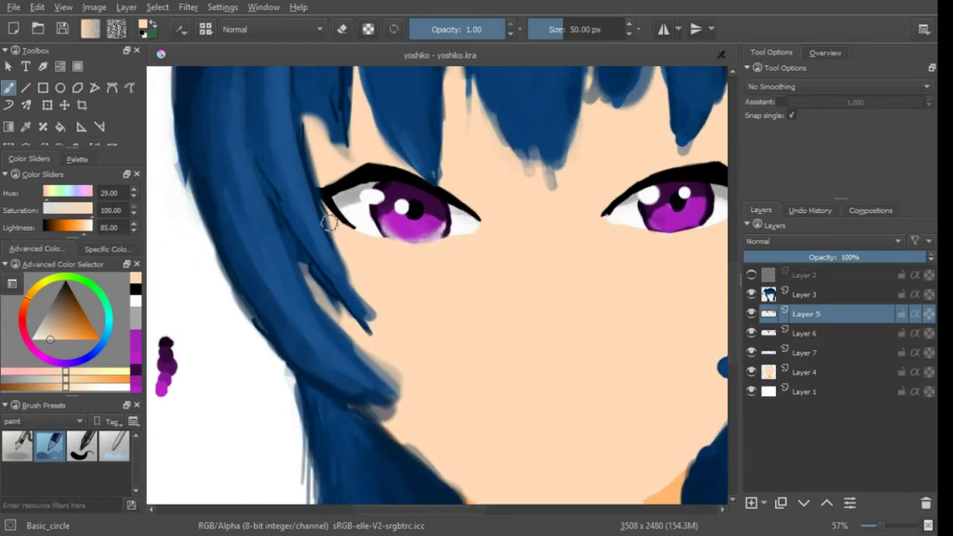
scroll(523, 302, down, 2)
key(Page_Down)
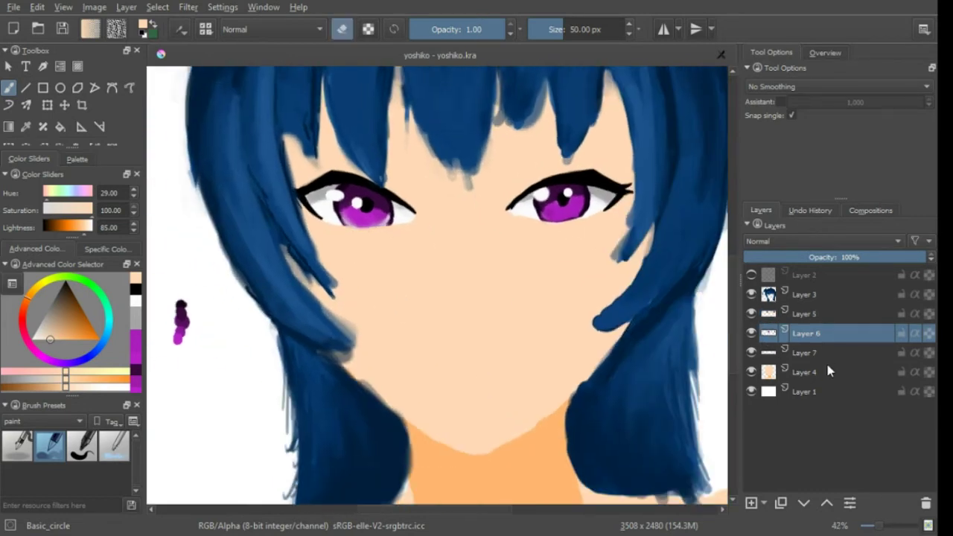
On skin Layer 4, paint orange shading near the nose and across the forehead.
click(828, 370)
ctrl+click(533, 442)
scroll(519, 261, up, 2)
drag(439, 220, 430, 247)
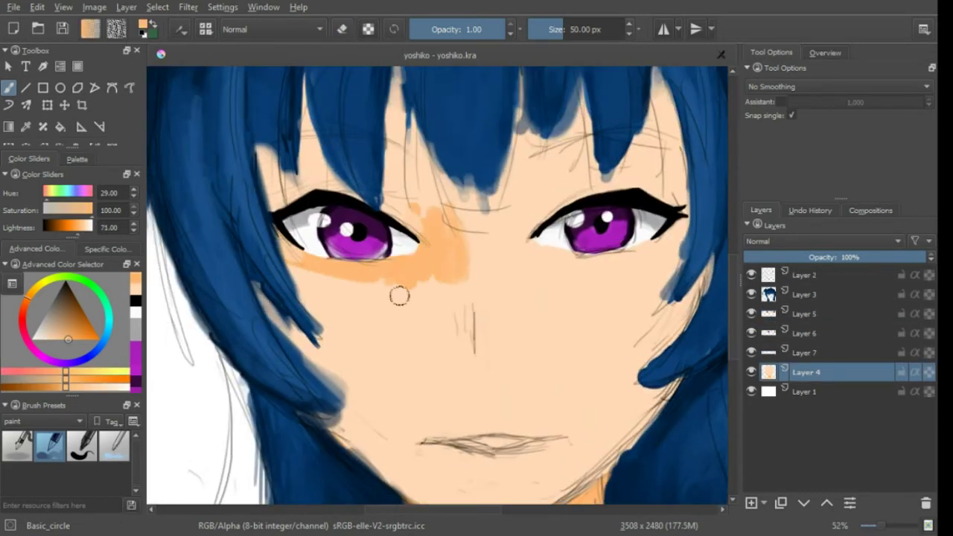
drag(313, 120, 406, 212)
key(e)
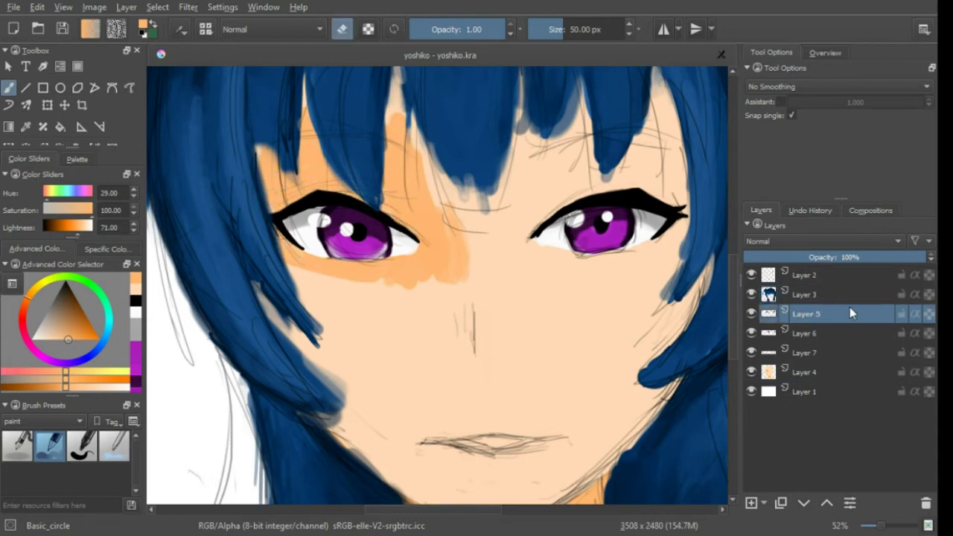
key(slash)
Add an orange shadow under the right eye and hide the sketch layer.
click(829, 371)
scroll(271, 219, up, 3)
mouse_move(447, 245)
mouse_down()
mouse_move(666, 171)
mouse_move(532, 321)
mouse_up()
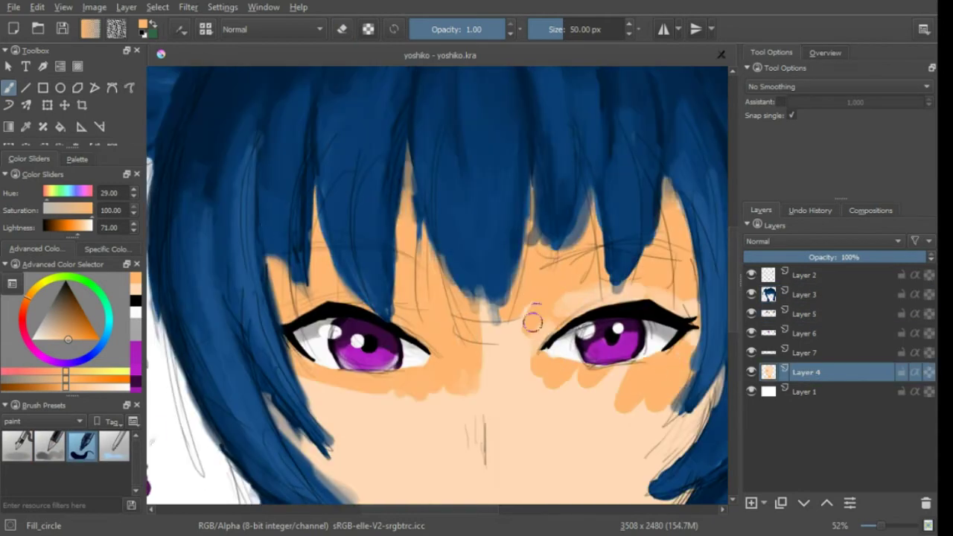
scroll(532, 321, down, 3)
key(slash)
click(806, 314)
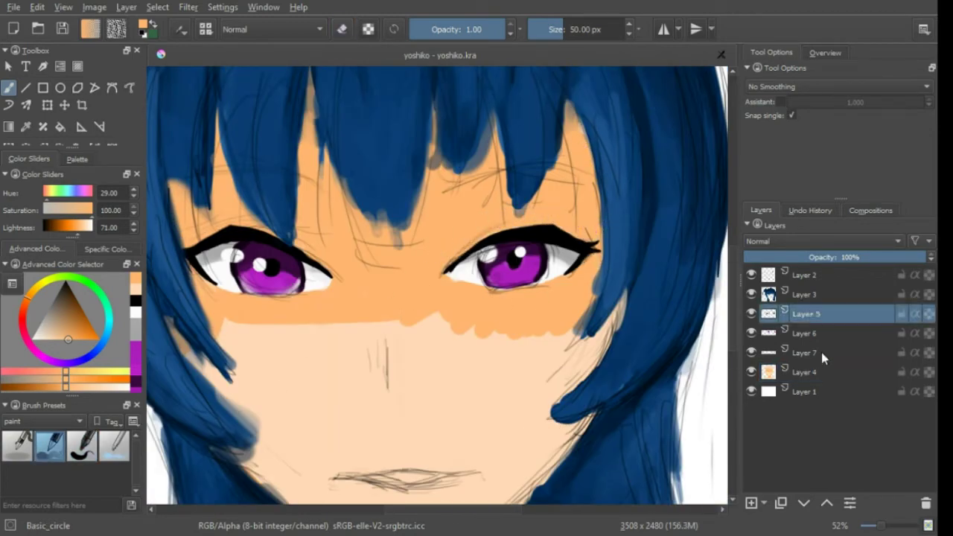
click(824, 371)
click(751, 275)
scroll(620, 319, down, 5)
scroll(621, 319, up, 5)
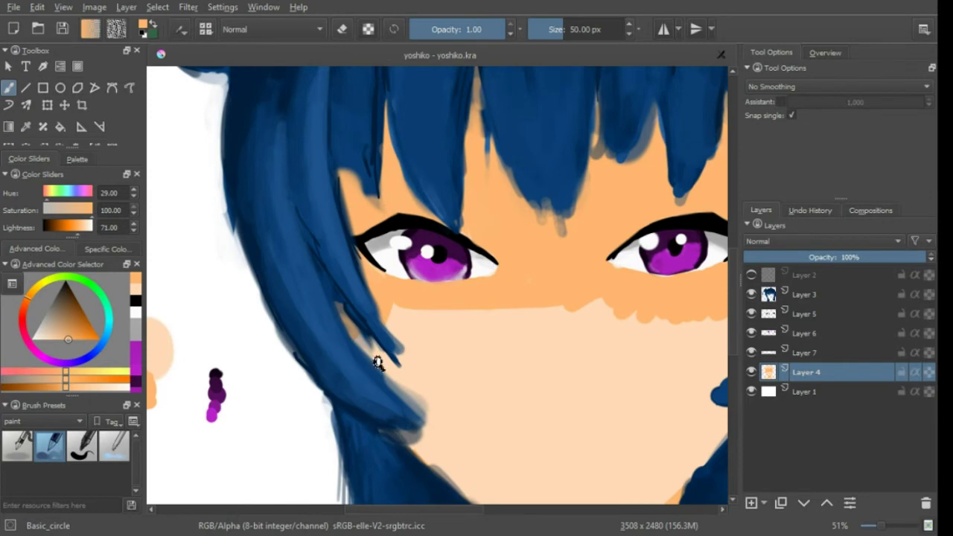
scroll(378, 363, down, 3)
Cover the orange band with light skin and paint tan shadows across the nose bridge and under both eyes.
ctrl+click(468, 341)
drag(417, 321, 633, 320)
scroll(619, 259, up, 3)
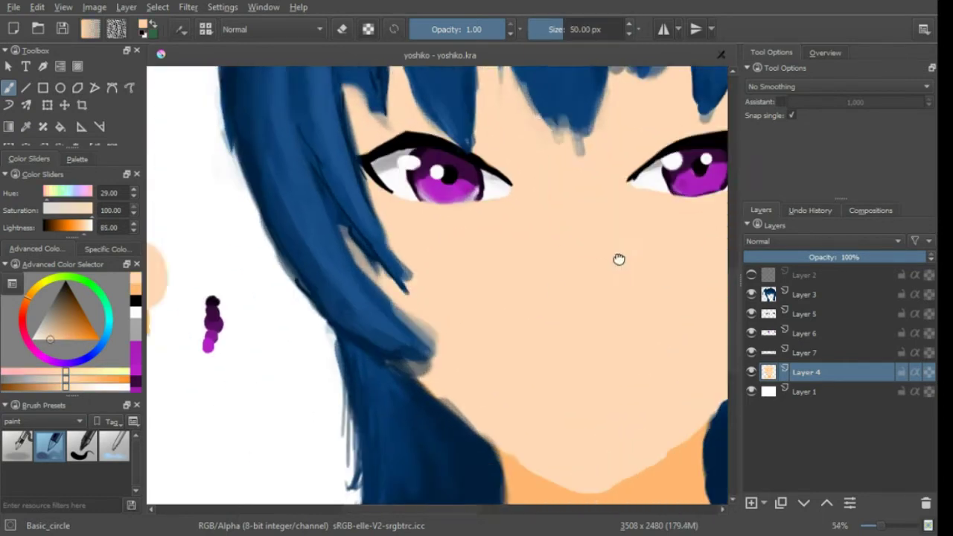
drag(619, 259, 722, 252)
ctrl+click(262, 207)
drag(262, 206, 136, 258)
drag(425, 216, 586, 223)
drag(718, 209, 603, 242)
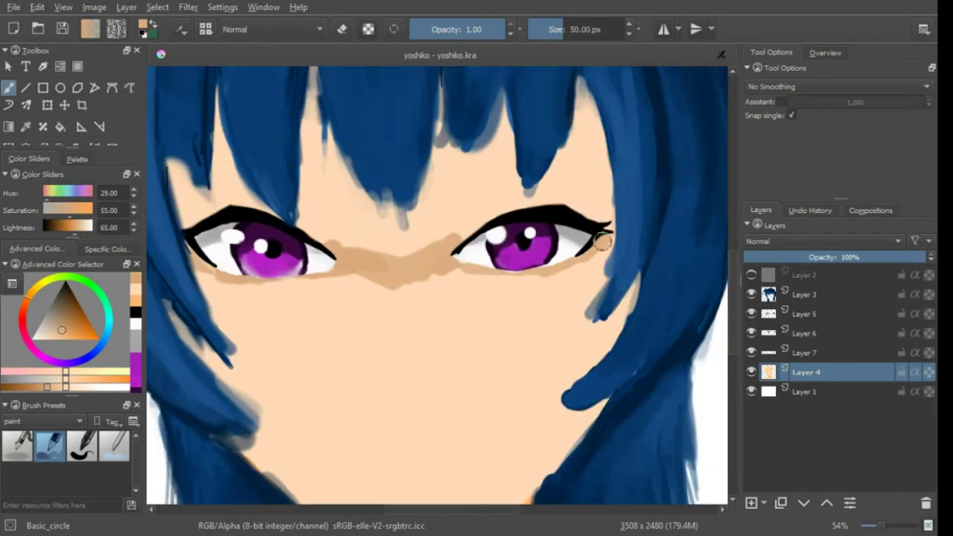
scroll(581, 166, down, 2)
ctrl+click(385, 244)
drag(465, 258, 573, 255)
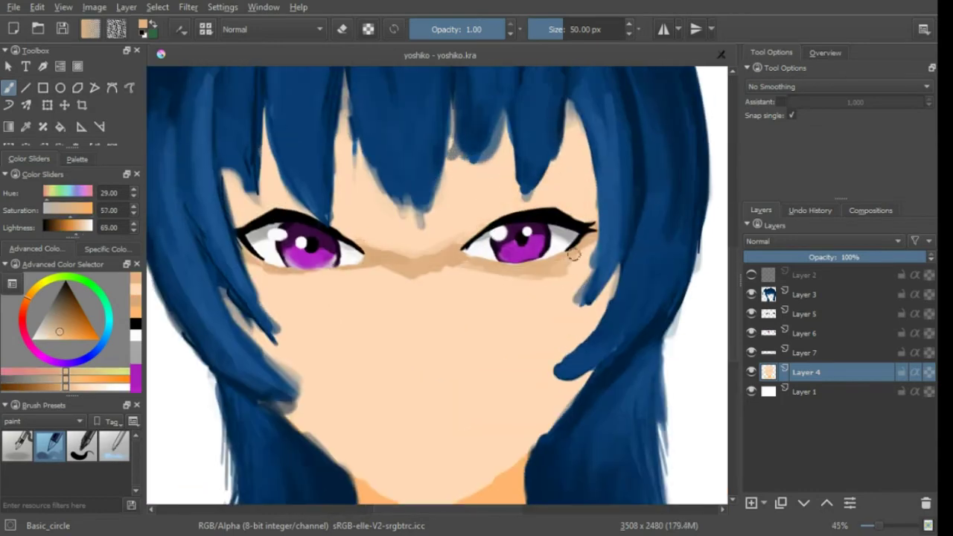
Try a tan nose-bridge shadow, undo it, and sample a lighter skin tone.
click(751, 275)
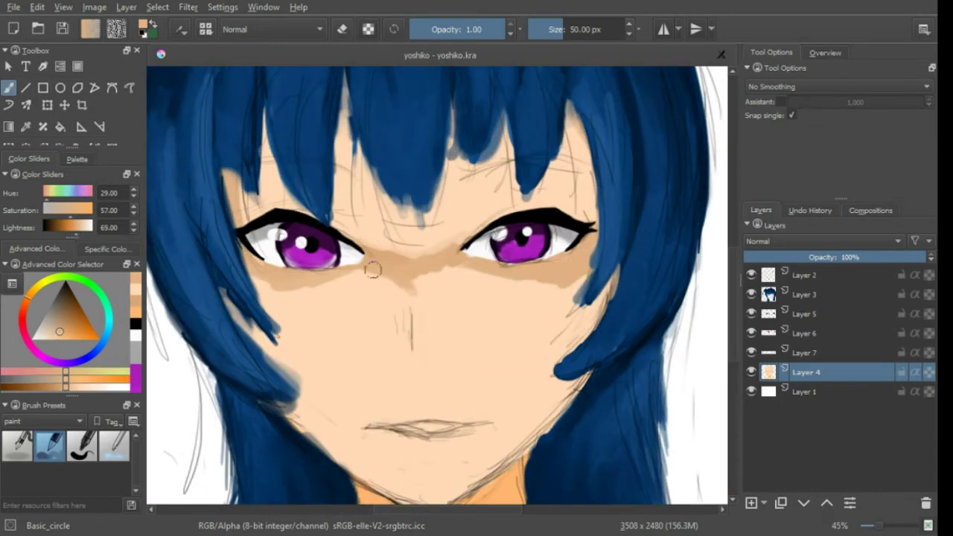
drag(384, 264, 364, 291)
drag(259, 272, 506, 373)
ctrl+click(505, 373)
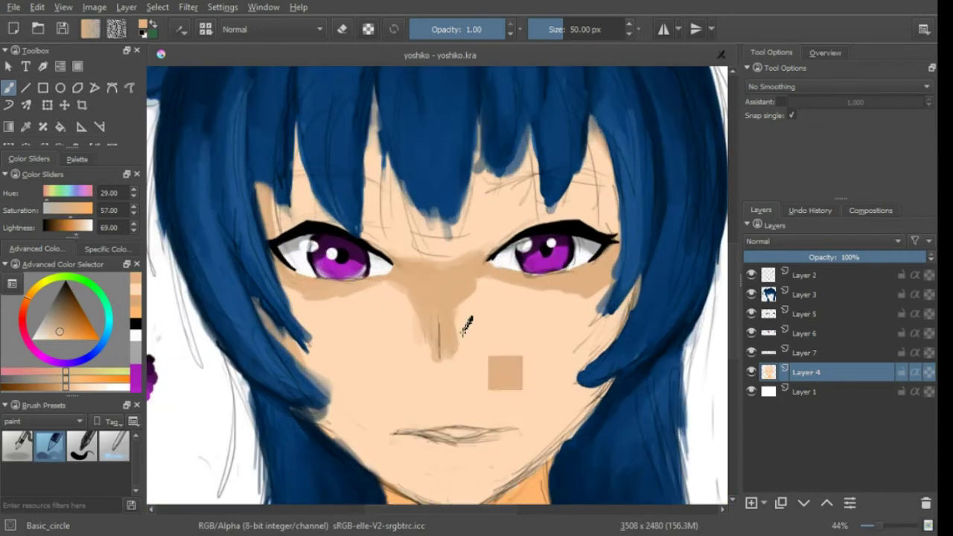
ctrl+click(555, 297)
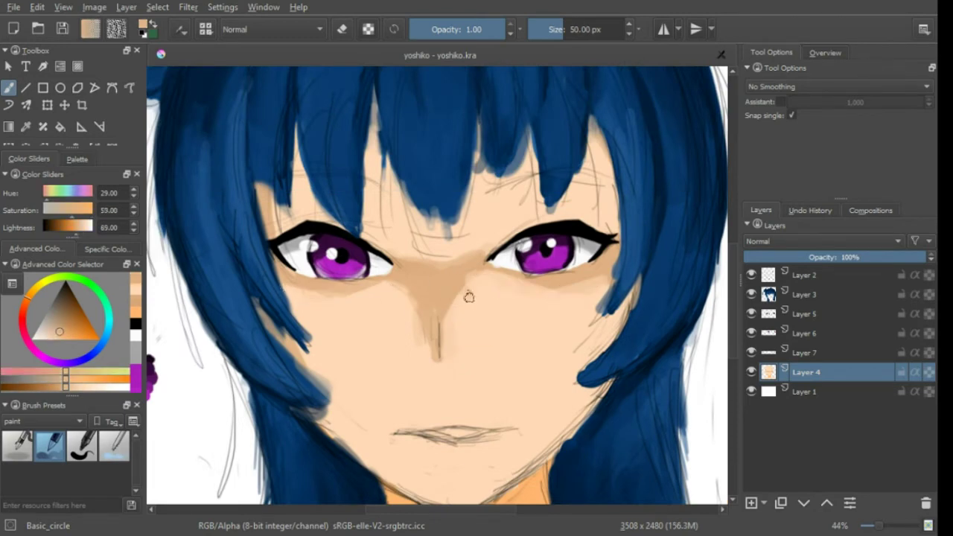
mouse_move(468, 293)
mouse_down()
mouse_move(430, 344)
mouse_move(546, 301)
mouse_up()
key(ctrl+z)
ctrl+click(437, 329)
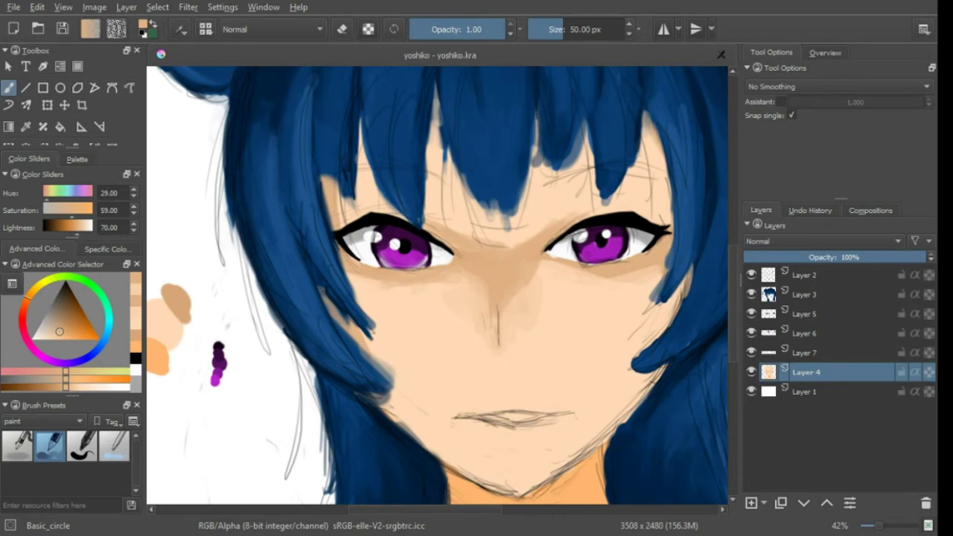
Paint a small tan shadow beside the nose with the fill circle brush and hide the pencil sketch.
key(d)
key(slash)
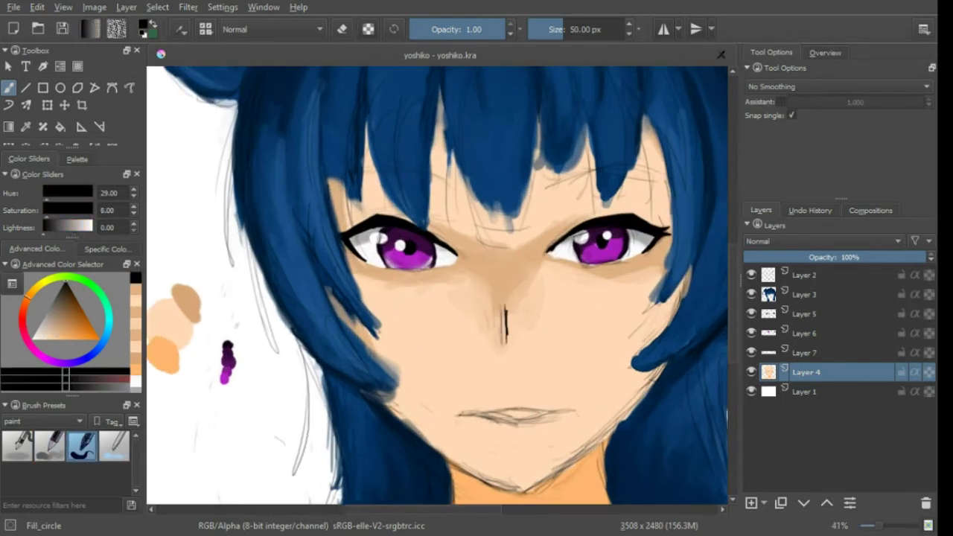
ctrl+click(531, 345)
drag(509, 341, 515, 328)
key(slash)
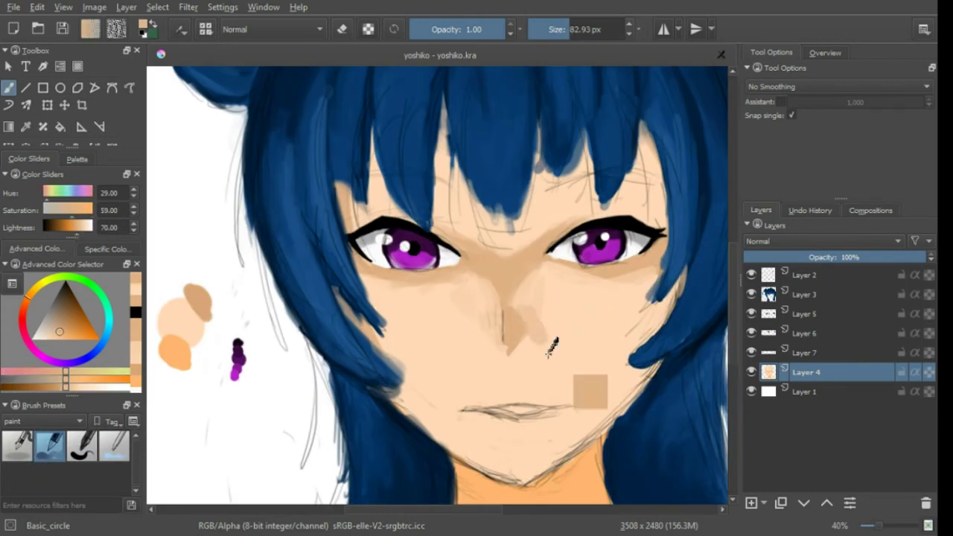
scroll(418, 261, down, 2)
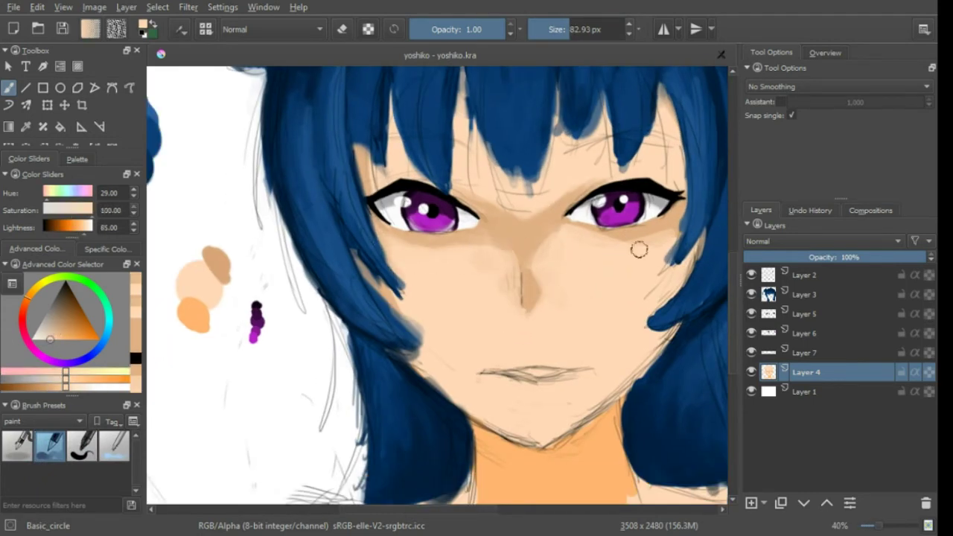
scroll(506, 389, up, 1)
key(slash)
Undo the tan stroke near the mouth and draw a black mouth line below the nose.
key(ctrl+z)
key(d)
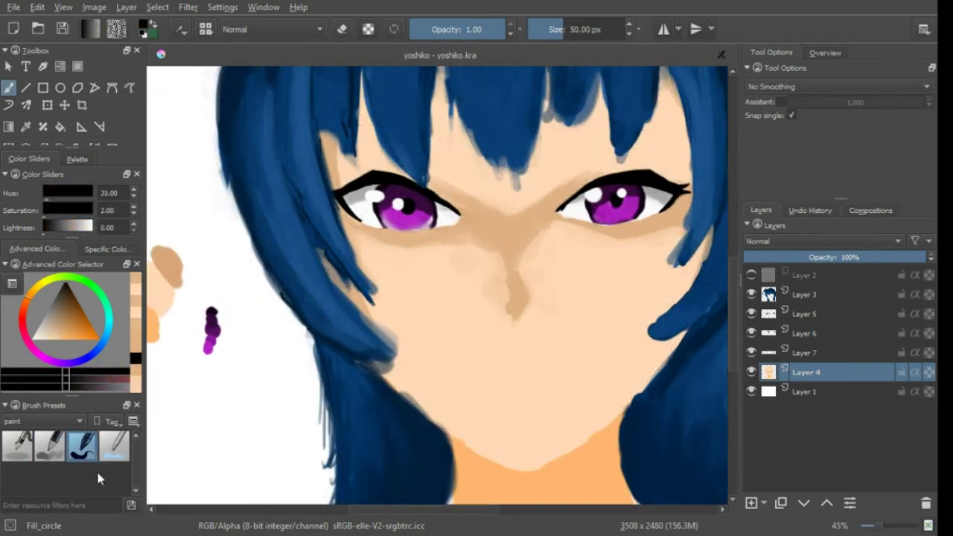
drag(473, 391, 560, 383)
Ink a second, longer black line for the mouth.
scroll(563, 351, down, 3)
scroll(640, 340, up, 3)
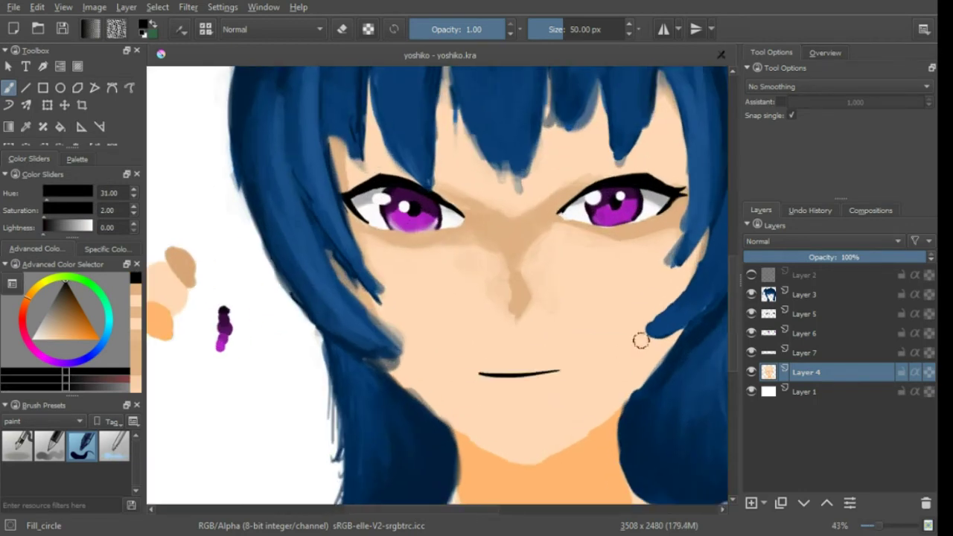
scroll(521, 381, down, 3)
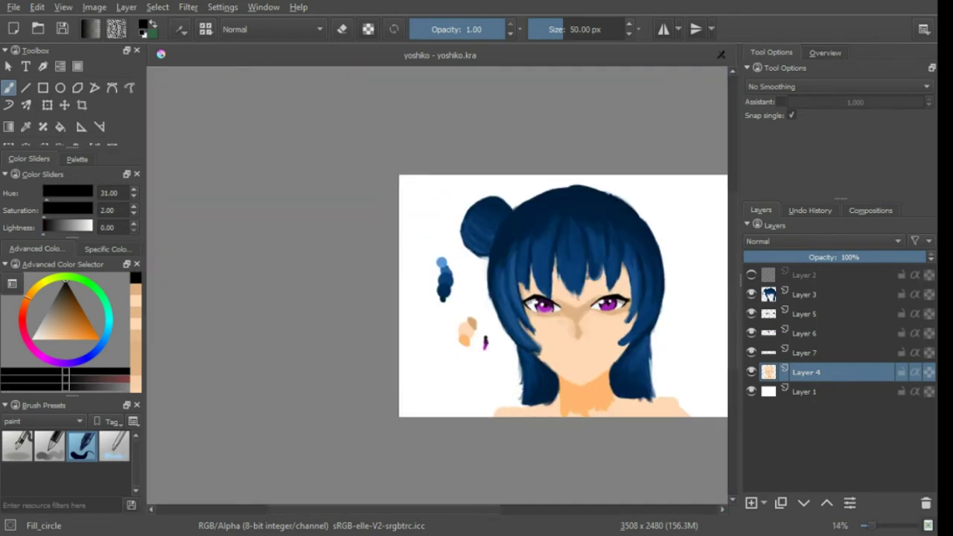
scroll(673, 352, up, 3)
scroll(461, 355, up, 2)
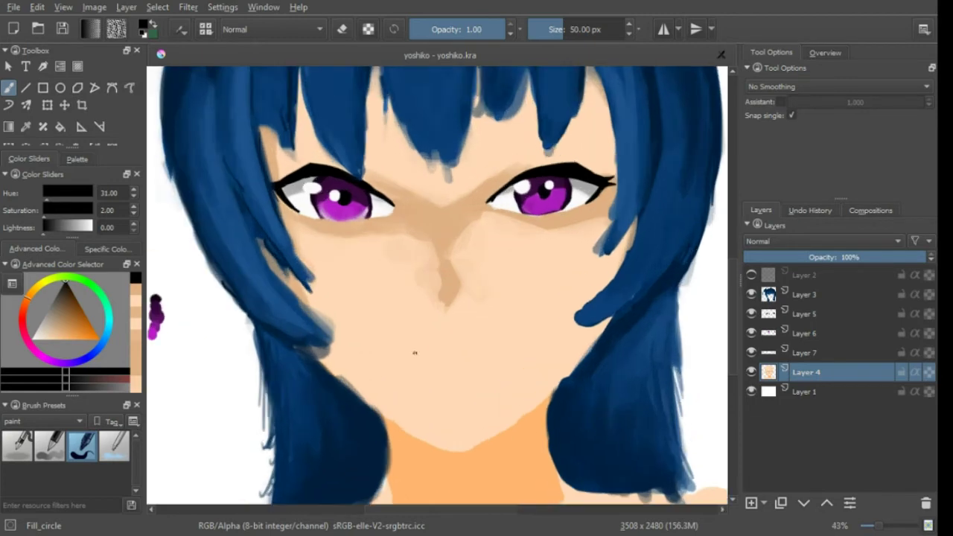
scroll(394, 357, down, 1)
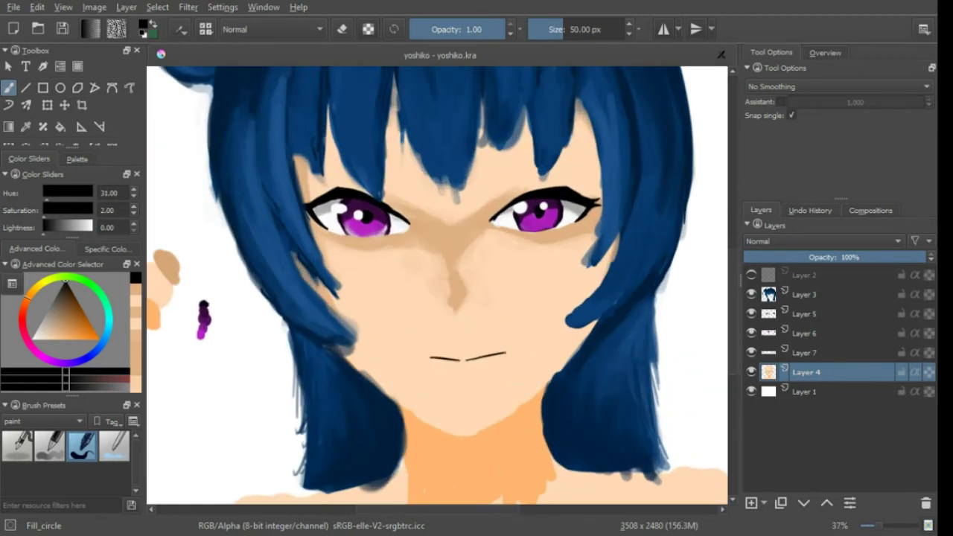
scroll(561, 351, down, 1)
scroll(481, 362, up, 2)
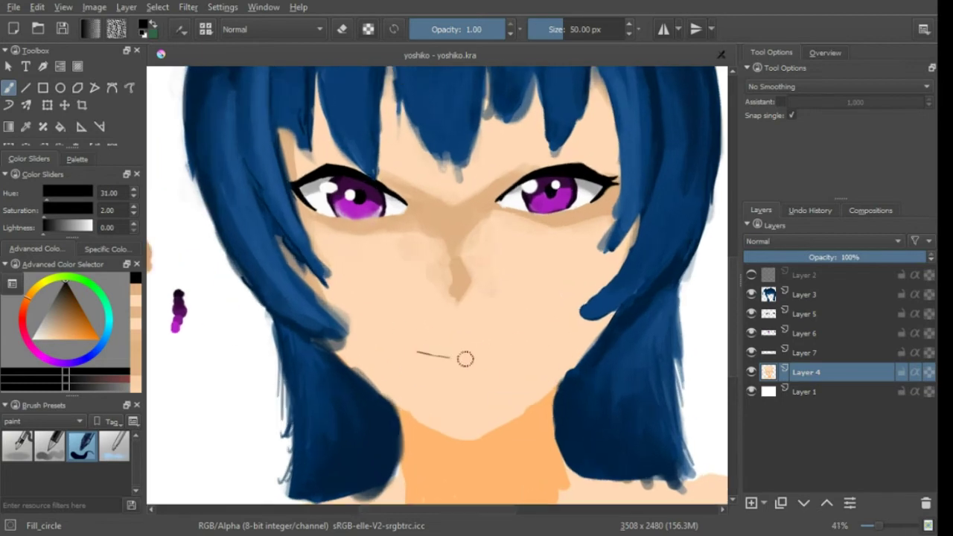
scroll(466, 357, down, 2)
scroll(594, 147, up, 4)
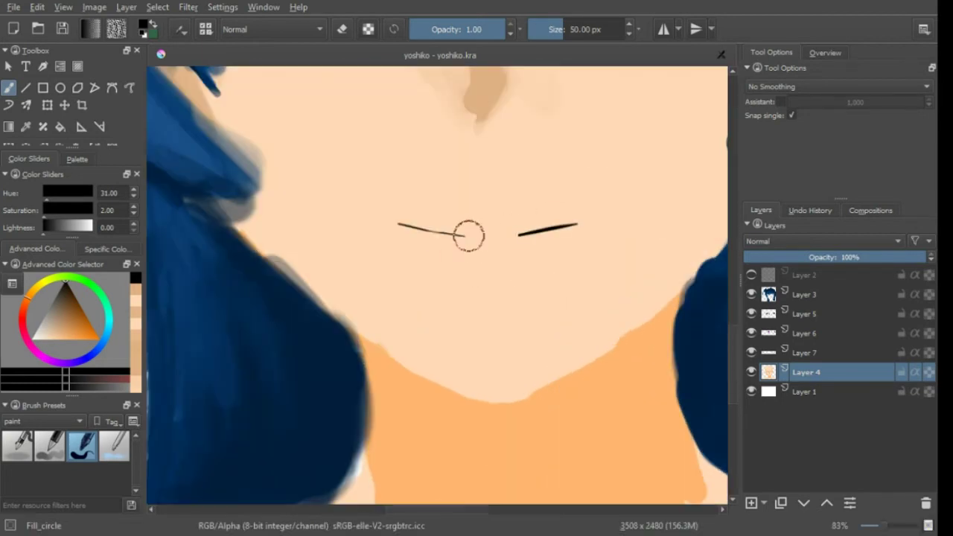
scroll(528, 323, down, 1)
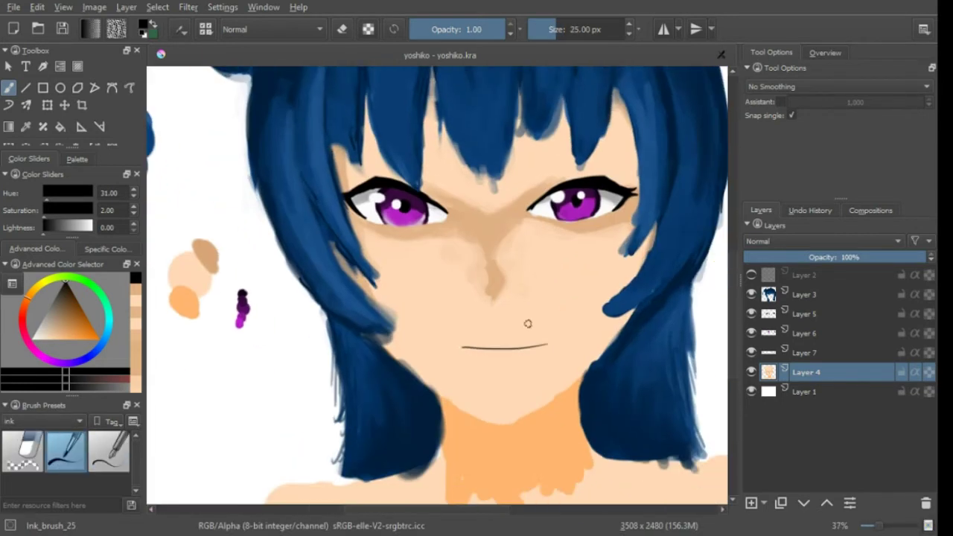
scroll(436, 283, down, 2)
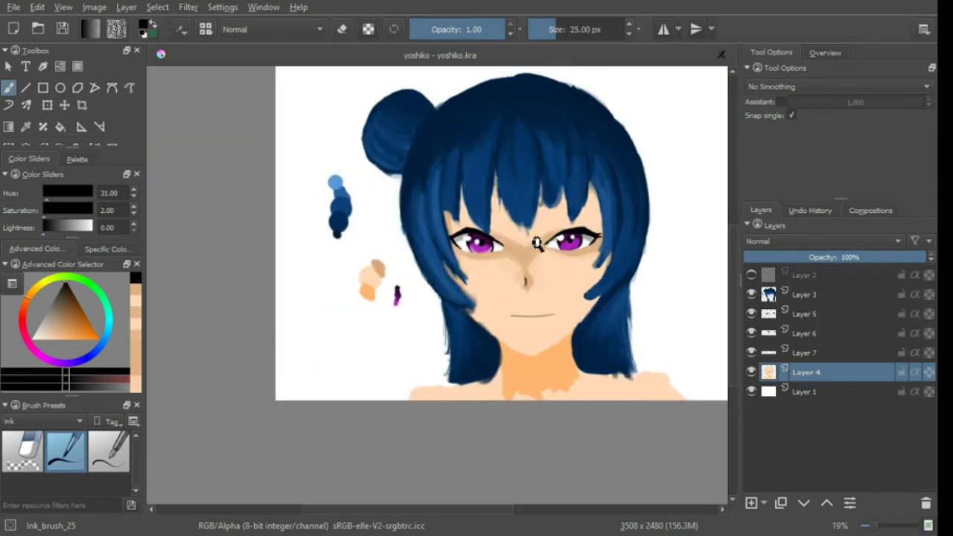
scroll(493, 245, up, 3)
scroll(538, 219, up, 1)
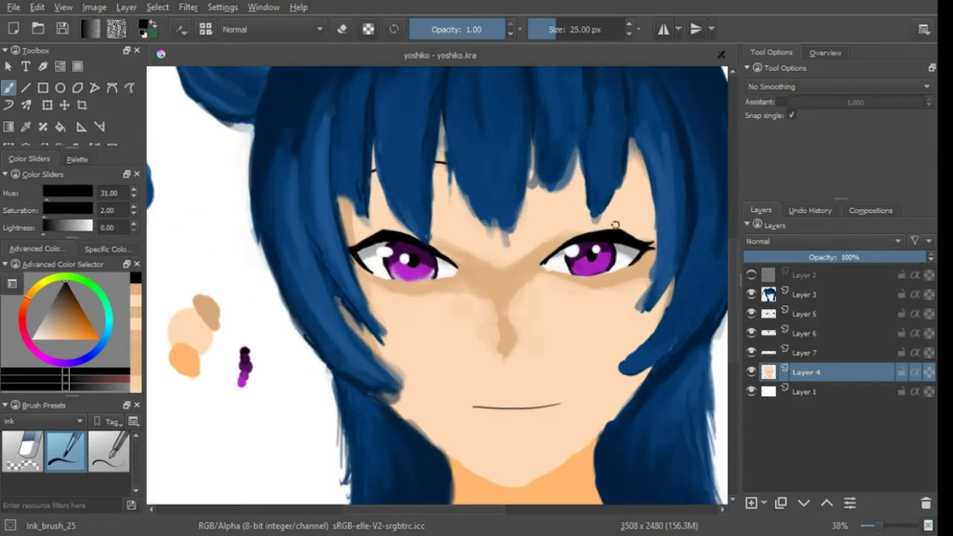
scroll(615, 224, down, 2)
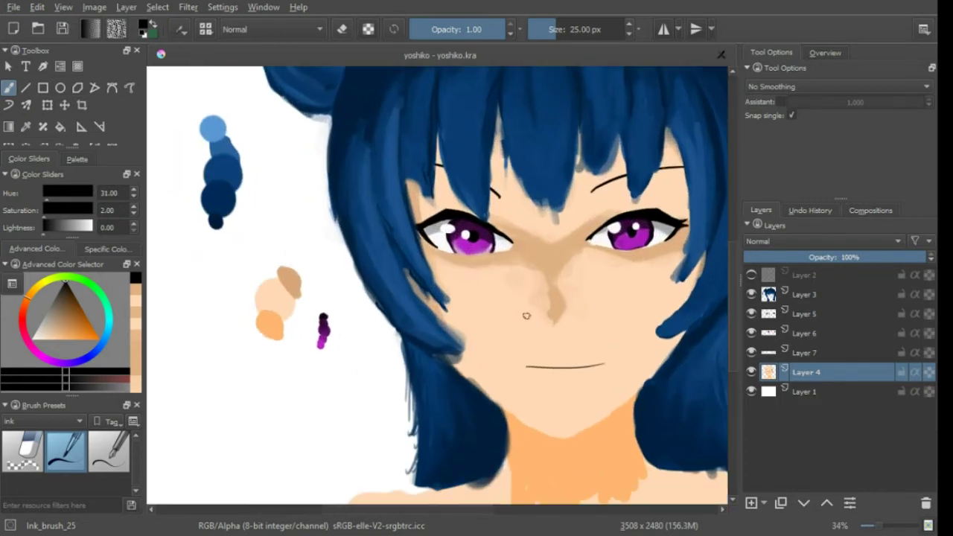
scroll(625, 358, up, 3)
drag(433, 370, 581, 365)
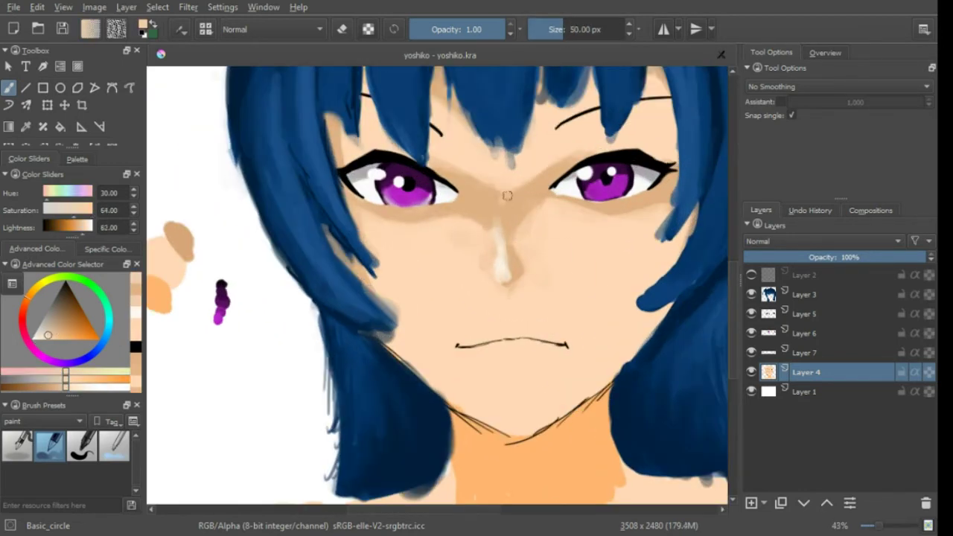
Sample the orange swatch and several skin tones from the nose bridge, cheek and face.
ctrl+click(157, 277)
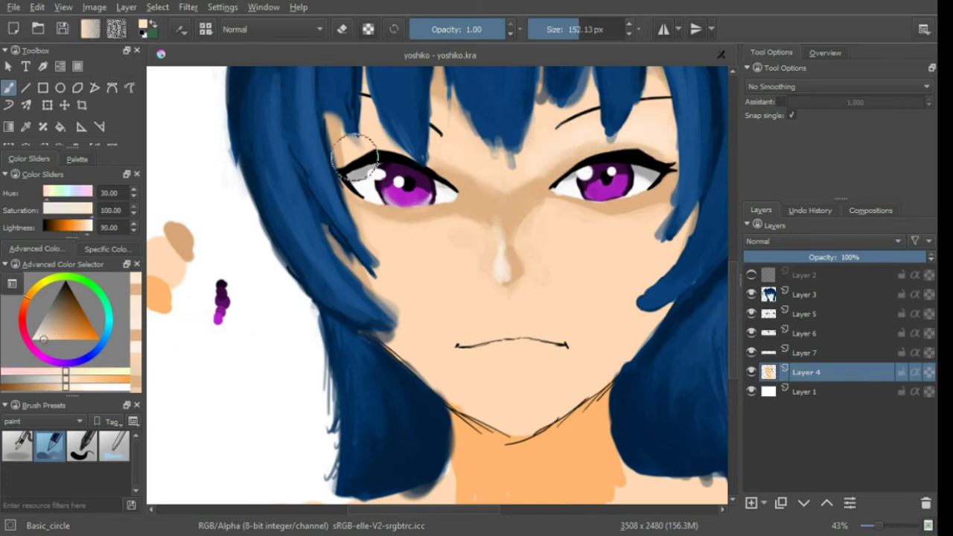
ctrl+click(502, 213)
scroll(502, 212, down, 3)
scroll(521, 209, up, 1)
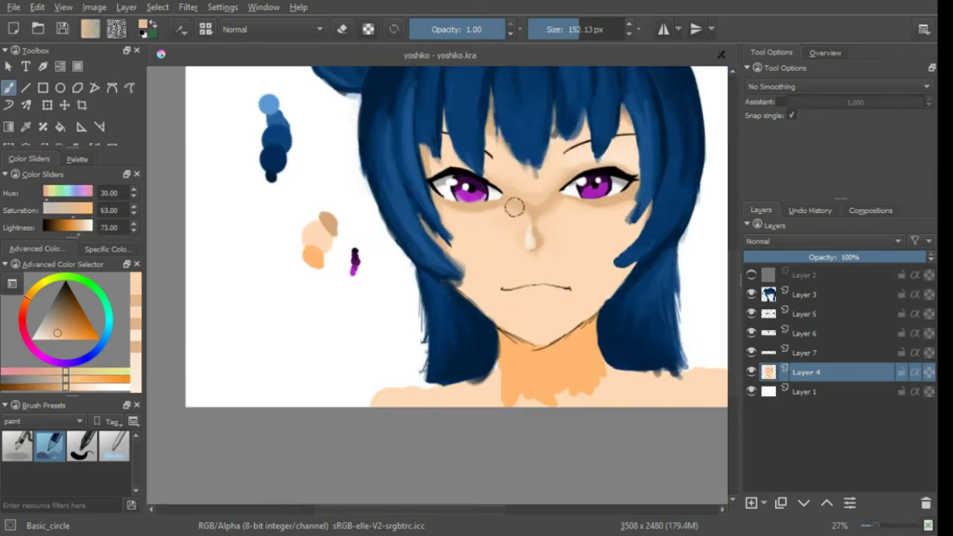
ctrl+click(567, 197)
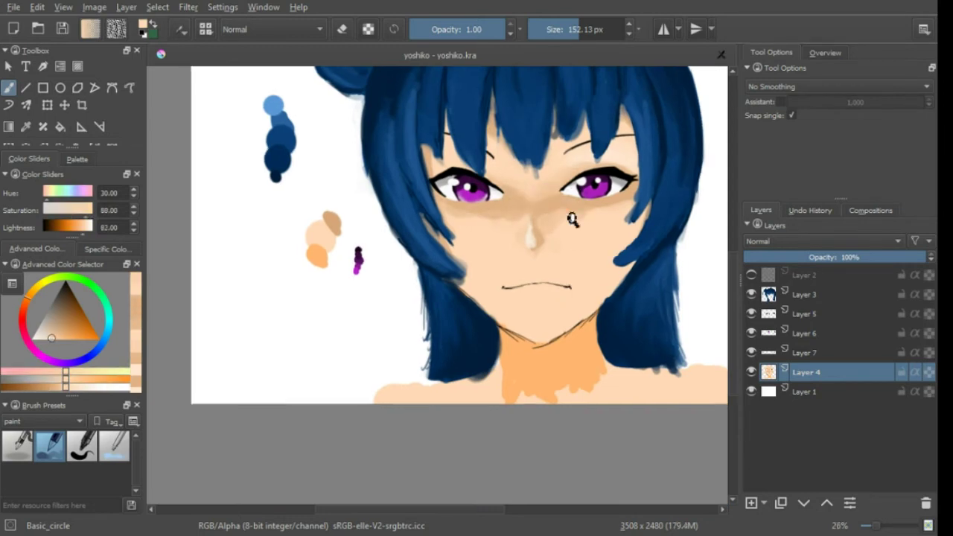
scroll(565, 212, up, 1)
scroll(358, 163, up, 1)
scroll(663, 163, up, 2)
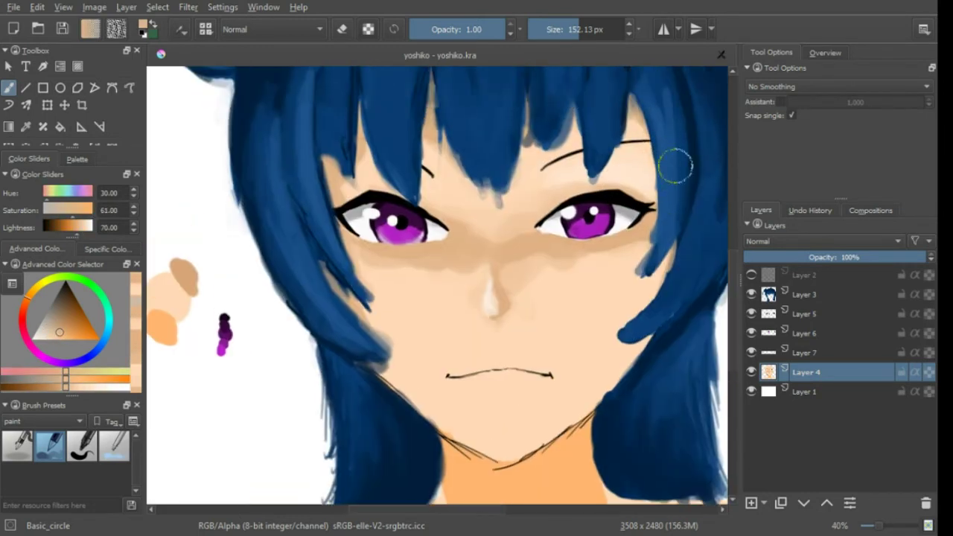
ctrl+click(505, 289)
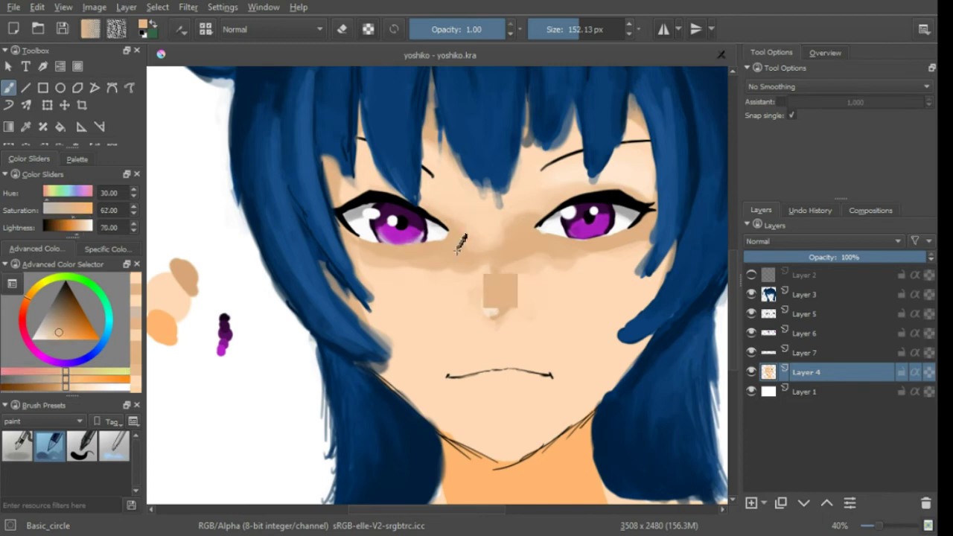
ctrl+click(425, 273)
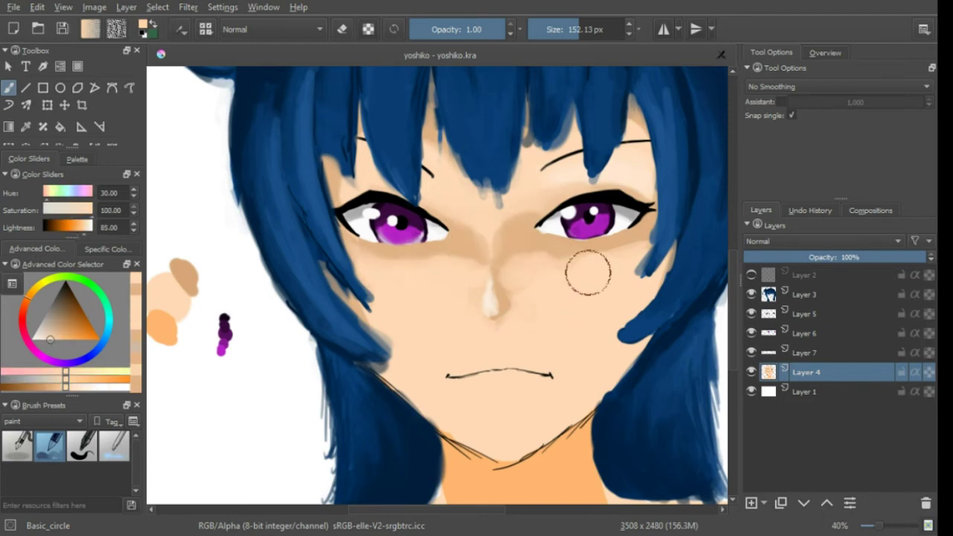
scroll(588, 273, down, 5)
scroll(613, 262, up, 5)
ctrl+click(378, 340)
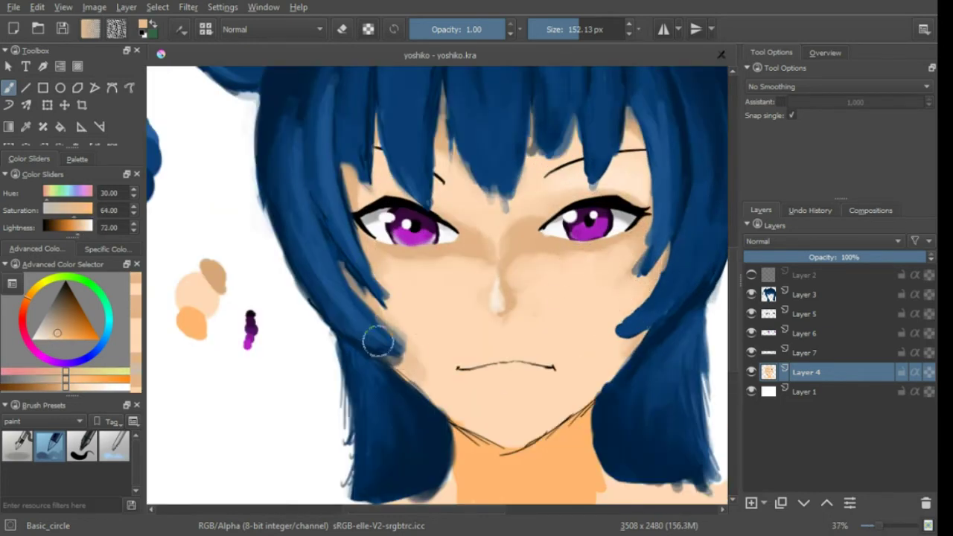
scroll(558, 339, up, 2)
scroll(555, 350, down, 2)
scroll(553, 361, down, 1)
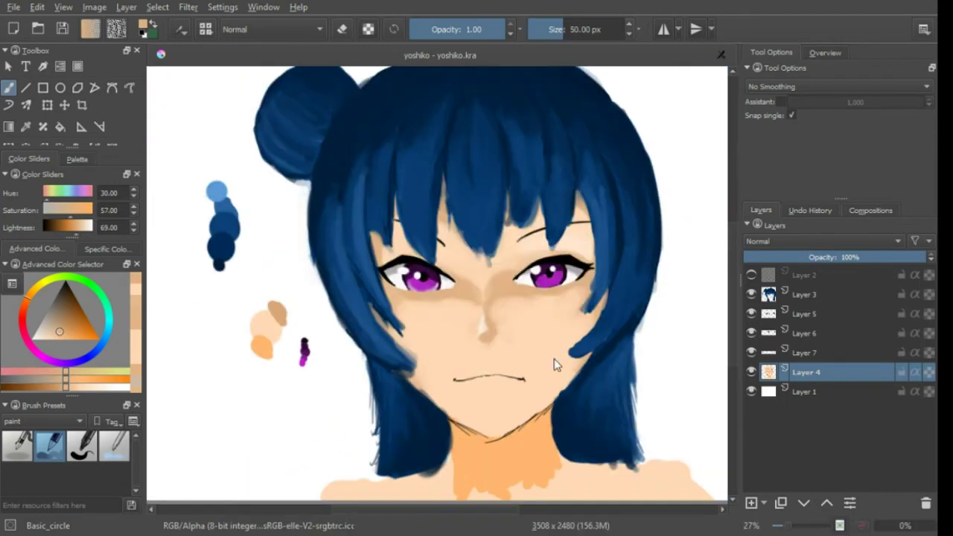
ctrl+click(472, 273)
scroll(494, 297, up, 3)
Enlarge the brush to about 122 px and sample lighter skin tones from the face.
drag(473, 299, 425, 298)
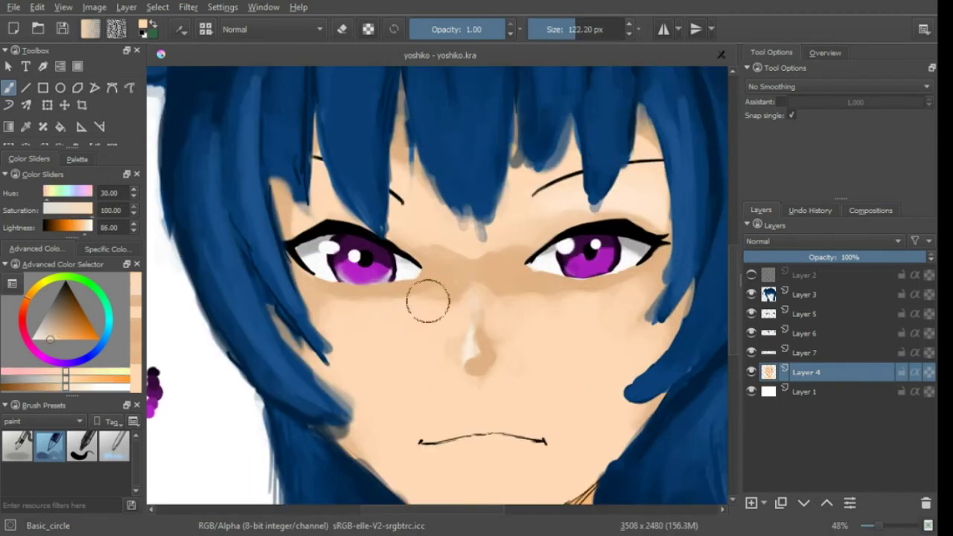
ctrl+click(471, 264)
ctrl+click(365, 255)
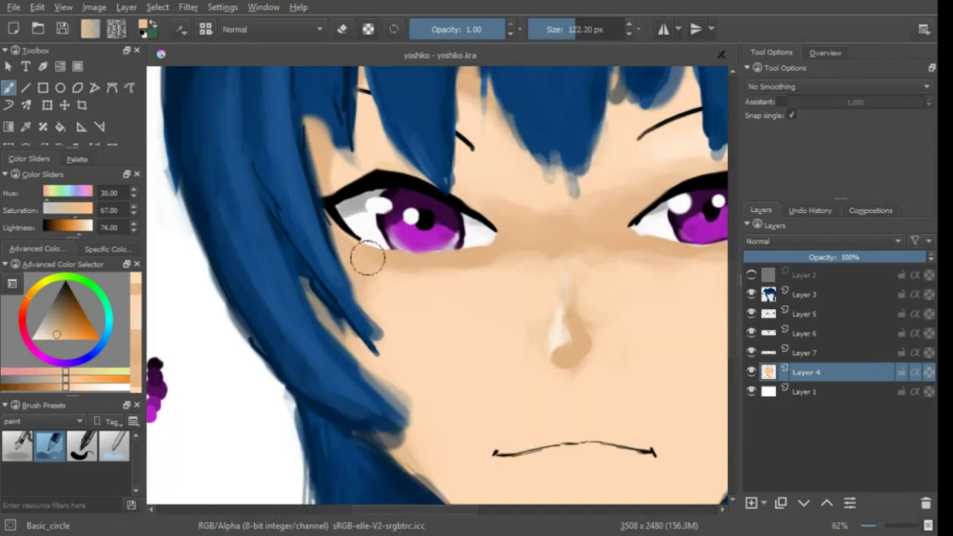
scroll(436, 313, down, 6)
scroll(548, 266, up, 5)
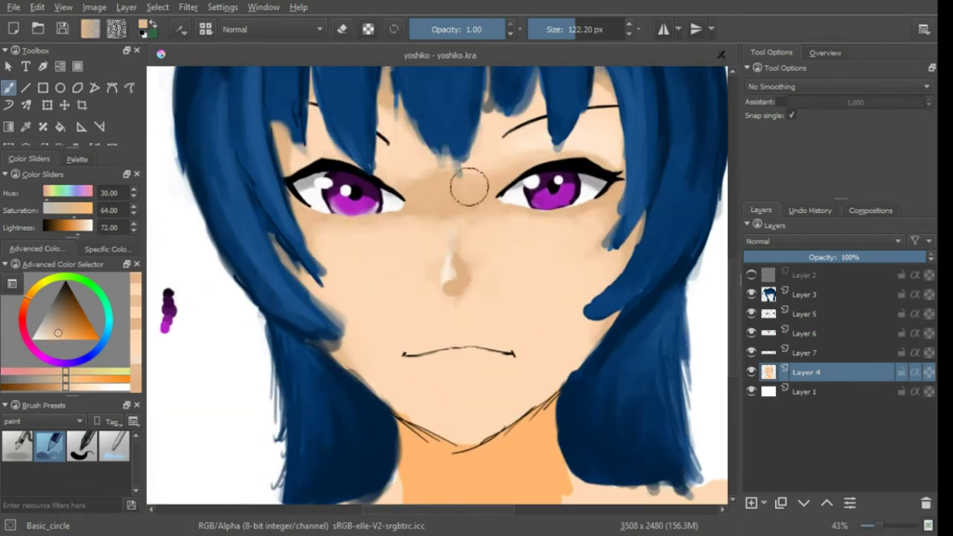
scroll(454, 177, down, 1)
ctrl+click(571, 198)
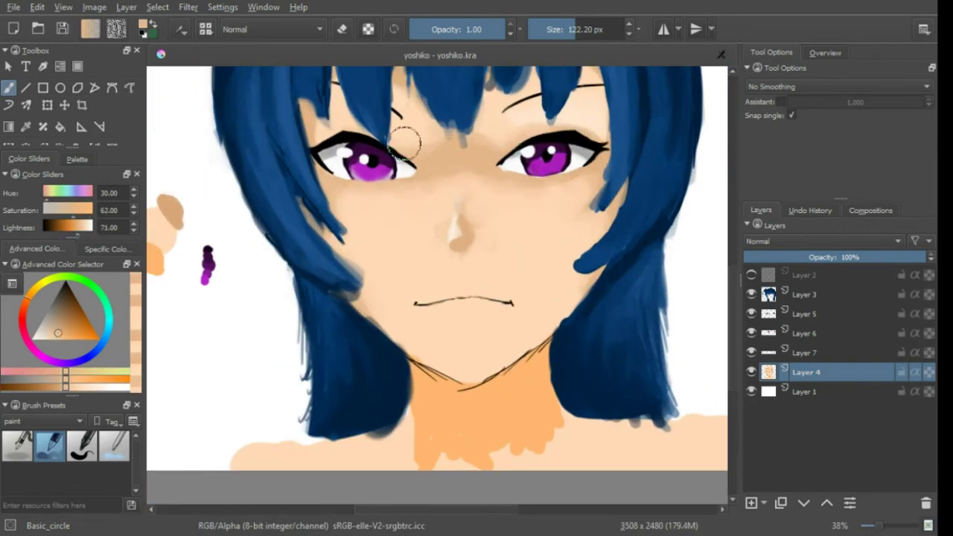
scroll(417, 267, down, 1)
ctrl+click(418, 268)
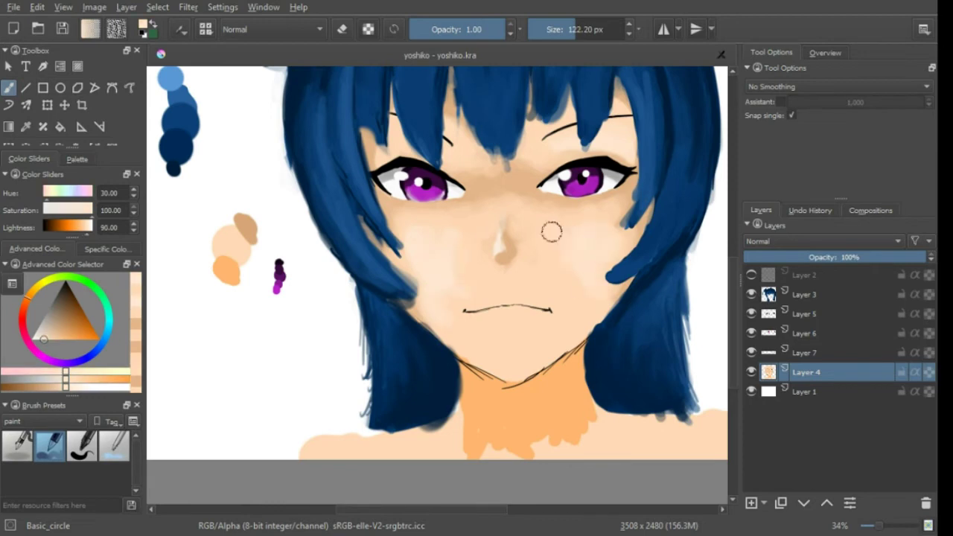
ctrl+click(542, 288)
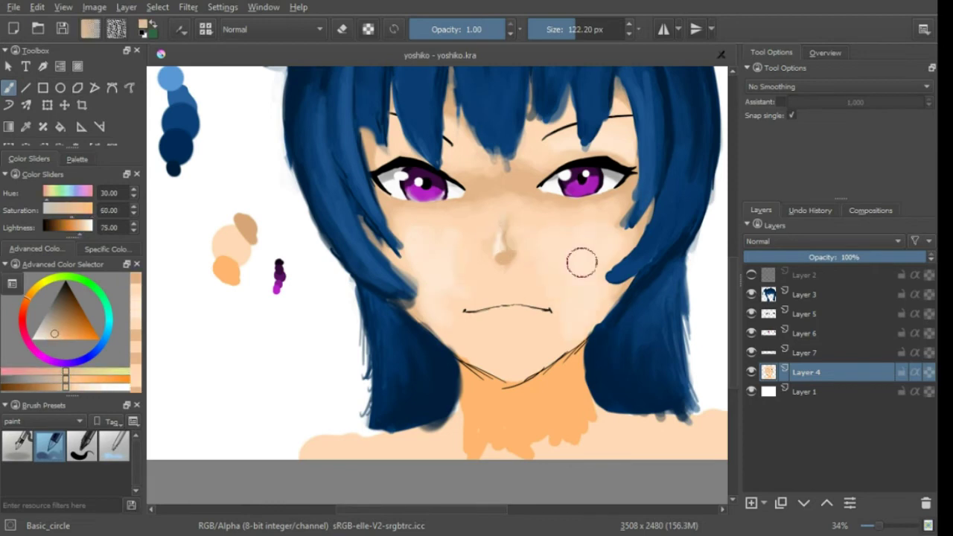
ctrl+click(417, 250)
scroll(515, 359, down, 3)
scroll(638, 138, up, 4)
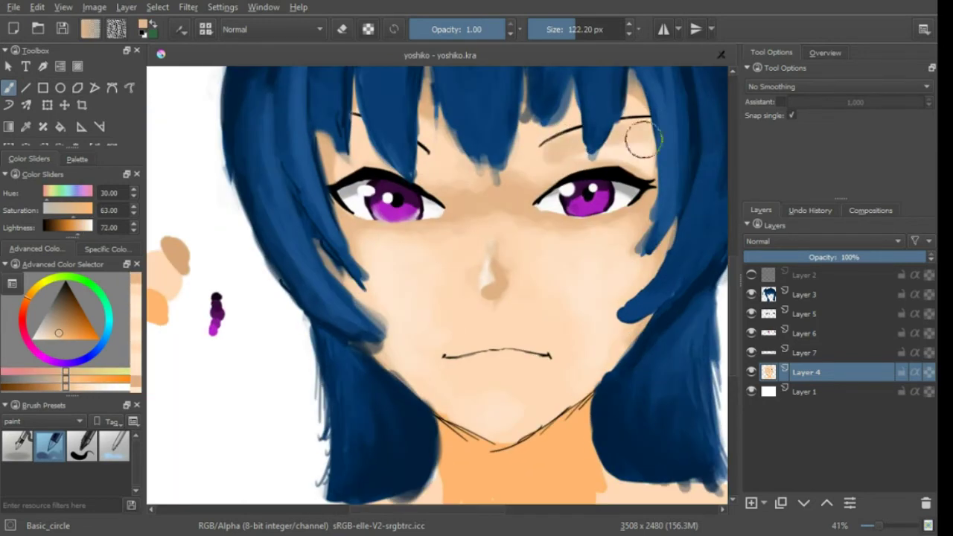
ctrl+click(338, 154)
scroll(565, 246, down, 1)
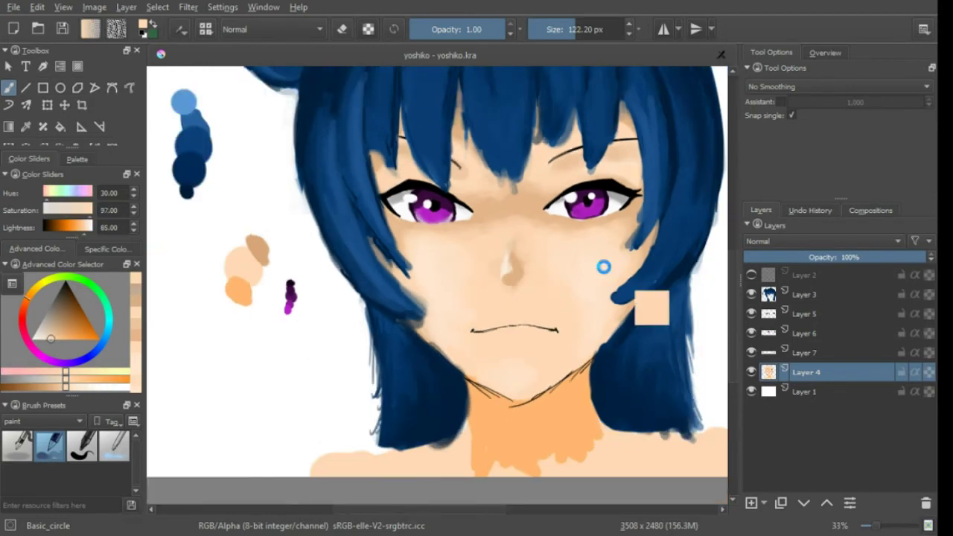
Paint darker tan shading over the neck with a sampled darker skin tone.
drag(579, 280, 573, 247)
scroll(410, 259, up, 3)
mouse_move(447, 320)
mouse_down()
mouse_move(453, 273)
mouse_move(613, 335)
mouse_move(508, 237)
mouse_up()
ctrl+click(437, 251)
scroll(436, 250, down, 3)
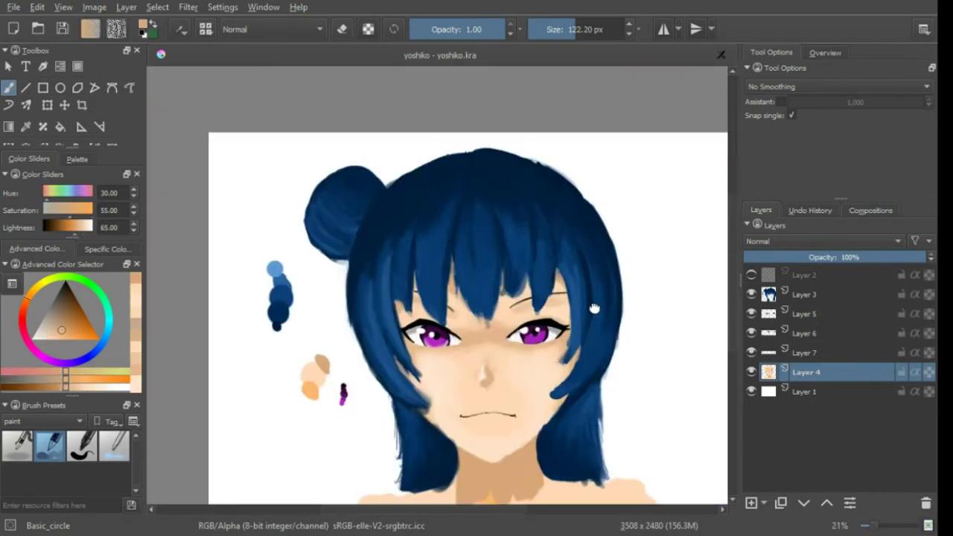
scroll(657, 258, up, 1)
scroll(588, 304, up, 1)
drag(588, 304, 618, 187)
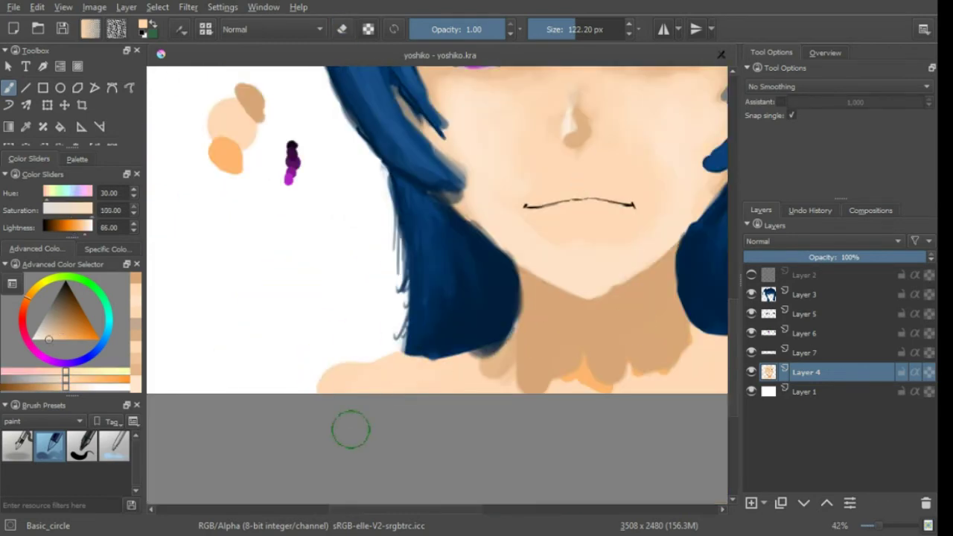
drag(351, 425, 169, 447)
Cover the orange blotches on the neck with more tan paint.
drag(497, 388, 548, 389)
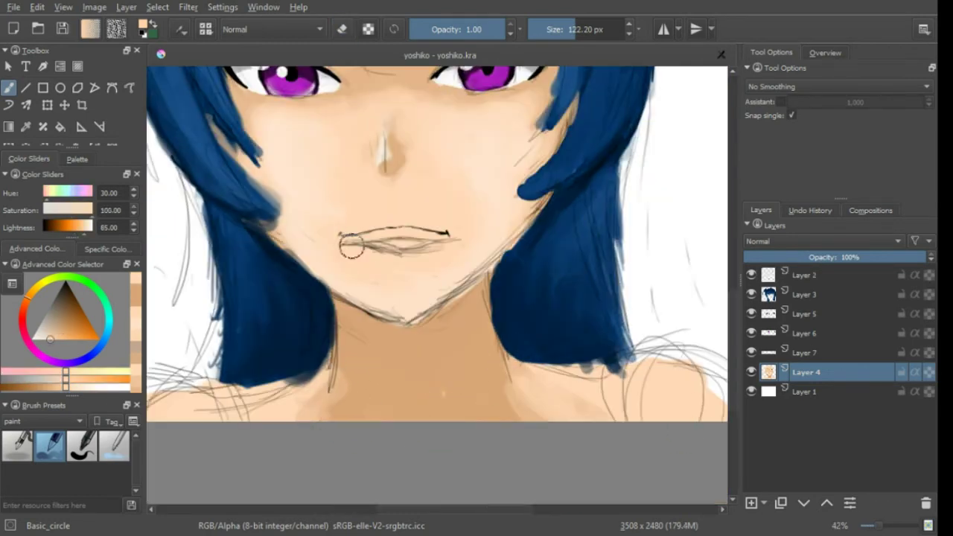
drag(351, 362, 414, 394)
mouse_move(580, 415)
mouse_down()
mouse_move(579, 362)
mouse_move(456, 353)
mouse_up()
scroll(410, 315, up, 2)
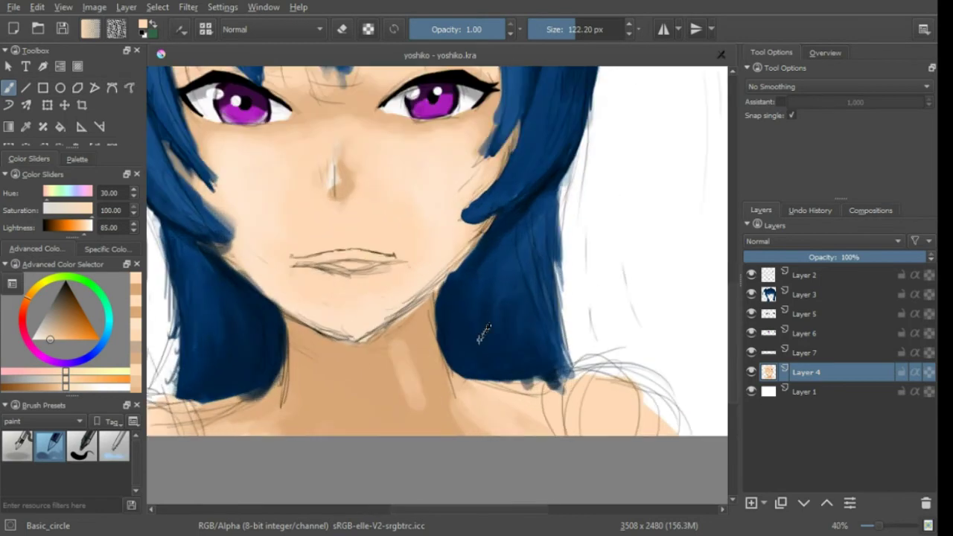
ctrl+click(453, 389)
scroll(585, 404, down, 5)
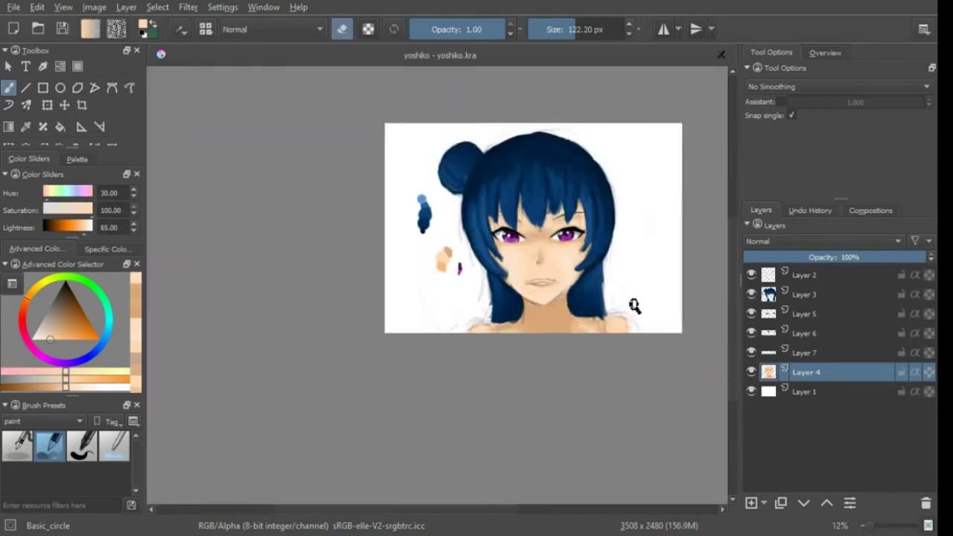
scroll(633, 305, up, 2)
Select the blue hair layer, mirror the view, and erase the rough outer hair edge.
scroll(634, 315, up, 2)
click(750, 294)
click(750, 295)
click(804, 294)
scroll(574, 333, up, 3)
key(e)
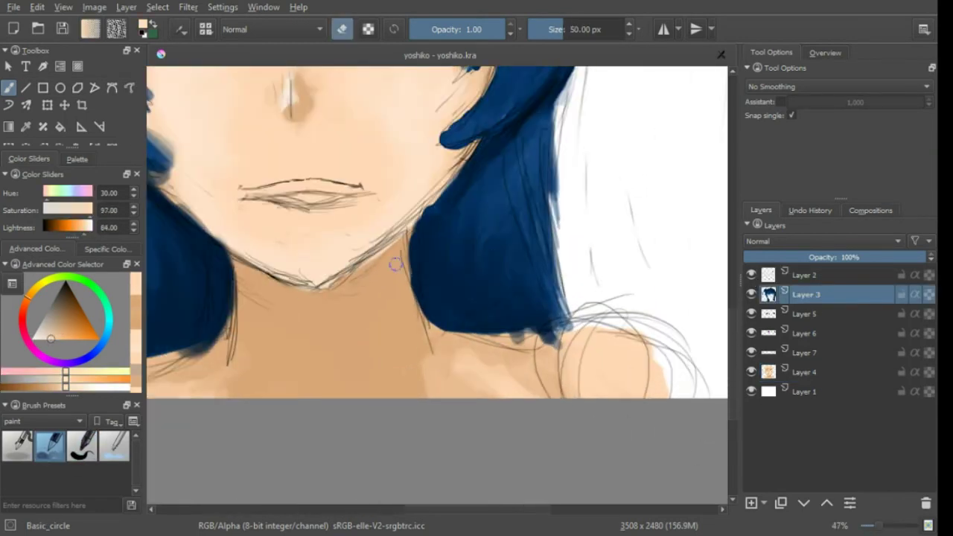
key(m)
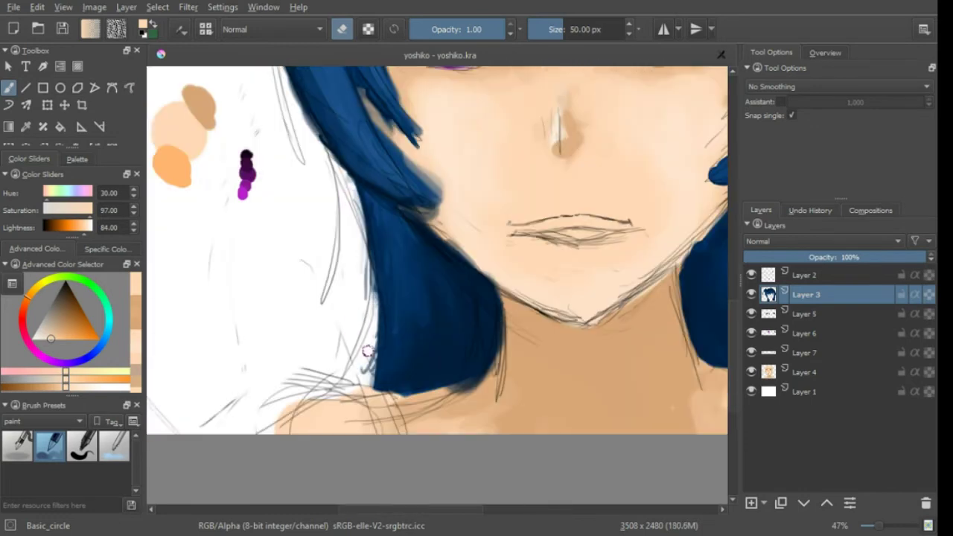
drag(368, 350, 381, 301)
key(e)
Pick the dark hair blue and switch to a larger eraser over the bangs.
ctrl+click(384, 275)
key(e)
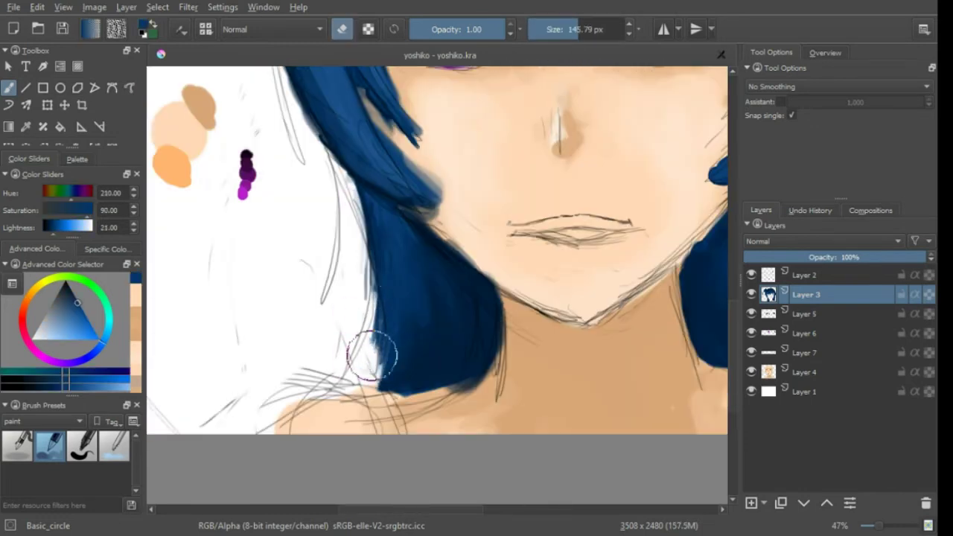
scroll(426, 313, down, 2)
scroll(421, 346, up, 3)
drag(421, 346, 602, 252)
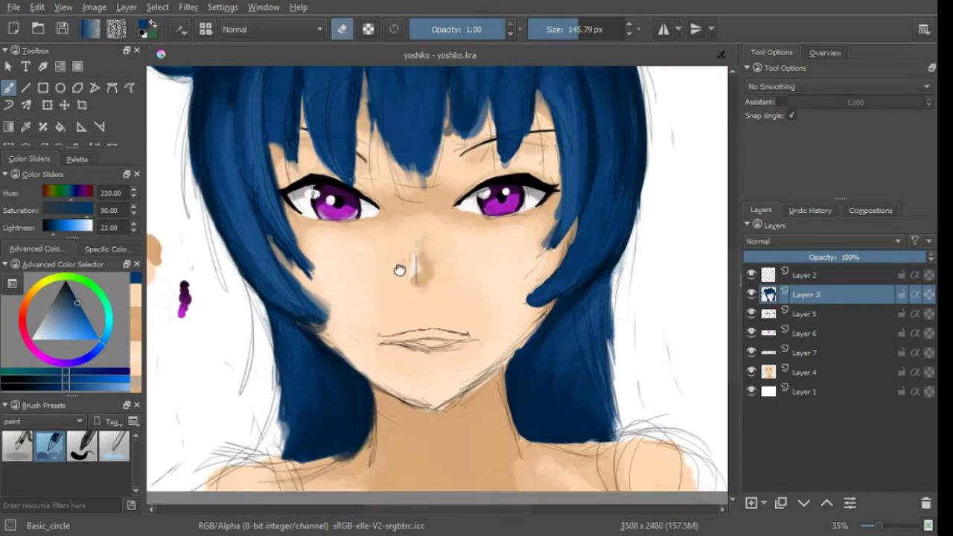
scroll(603, 252, up, 3)
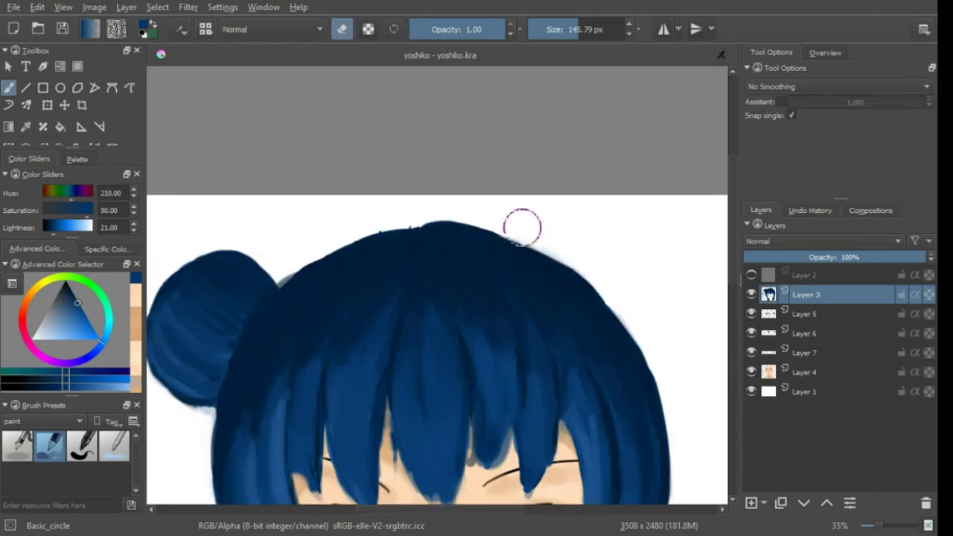
drag(281, 272, 415, 181)
scroll(574, 228, down, 2)
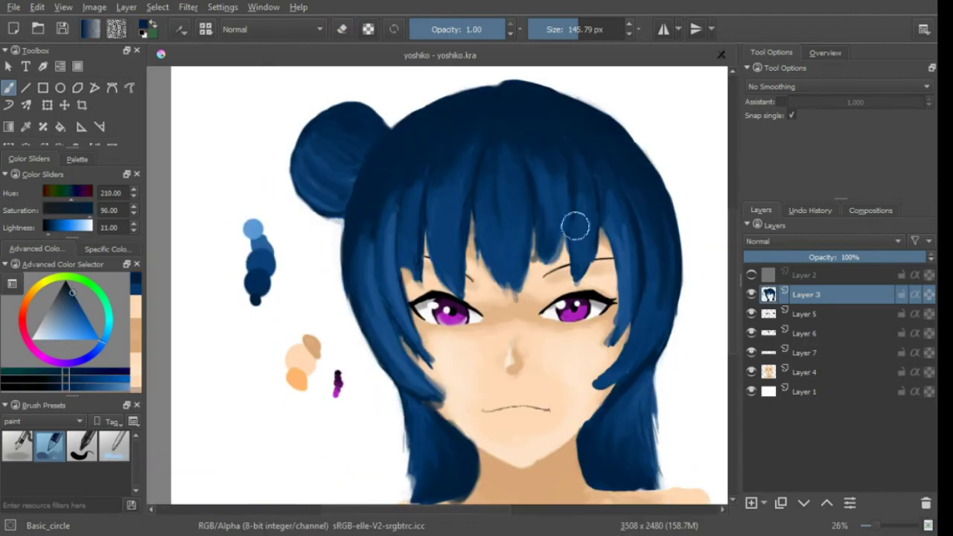
scroll(373, 341, up, 3)
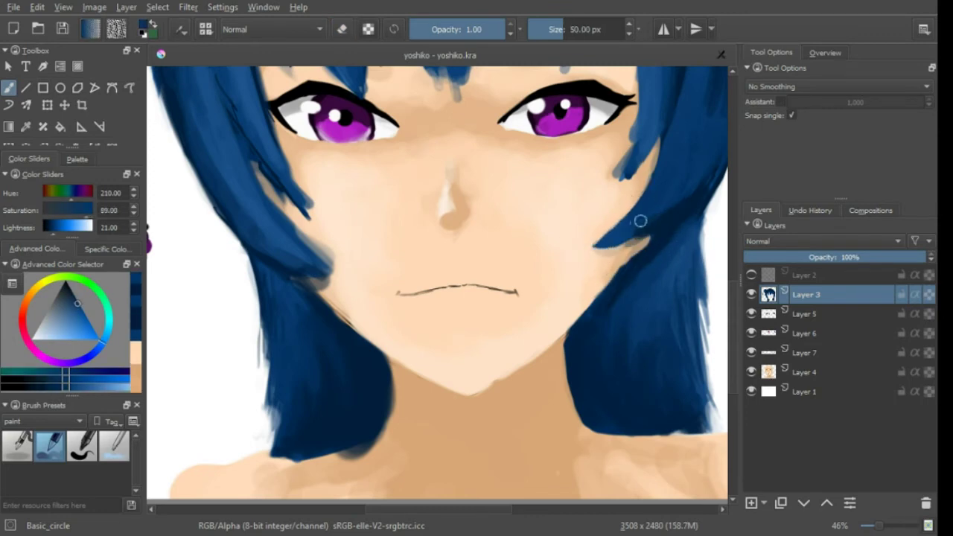
scroll(638, 219, down, 2)
scroll(320, 384, up, 2)
scroll(320, 385, up, 3)
key(e)
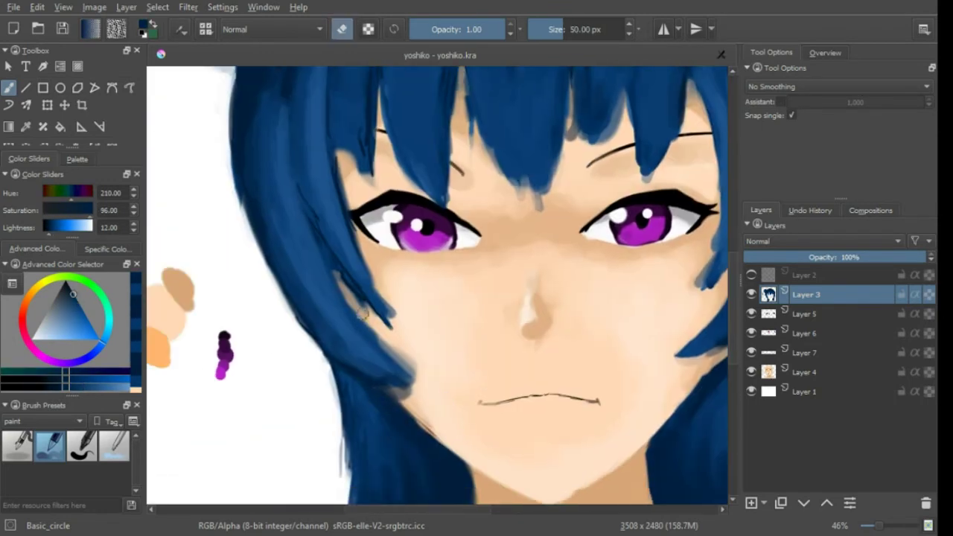
drag(336, 264, 389, 313)
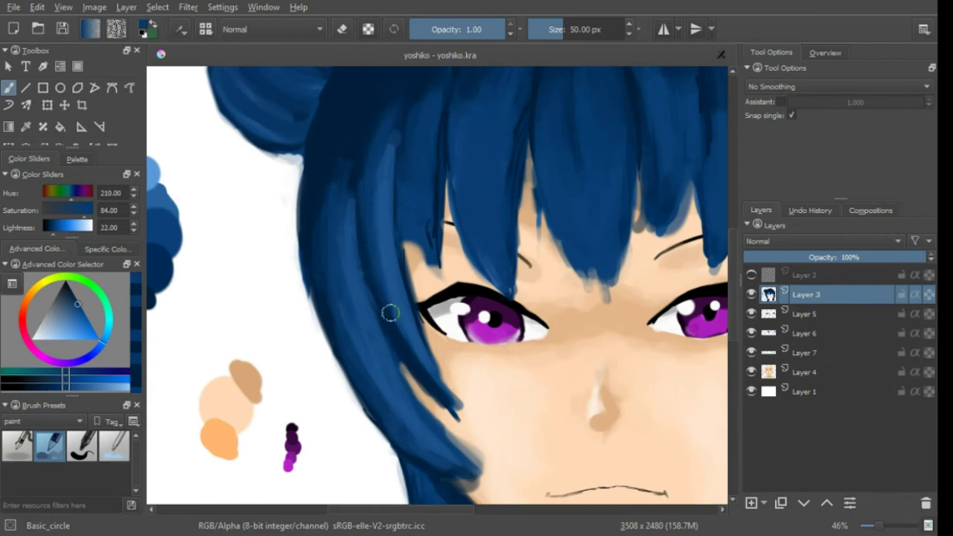
Sample mid-tone and dark blues from the hair and its tips for painting.
ctrl+click(405, 213)
scroll(439, 191, up, 3)
ctrl+click(495, 344)
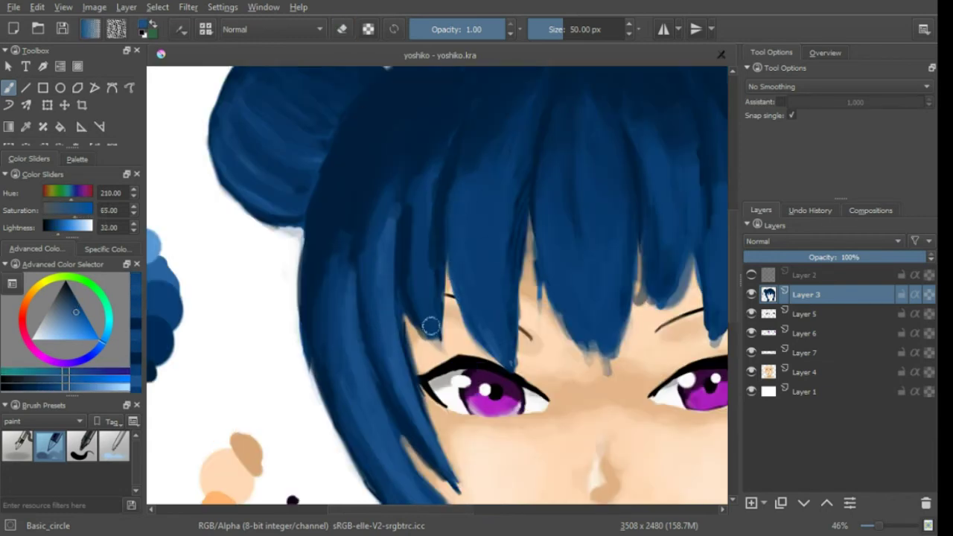
ctrl+click(604, 355)
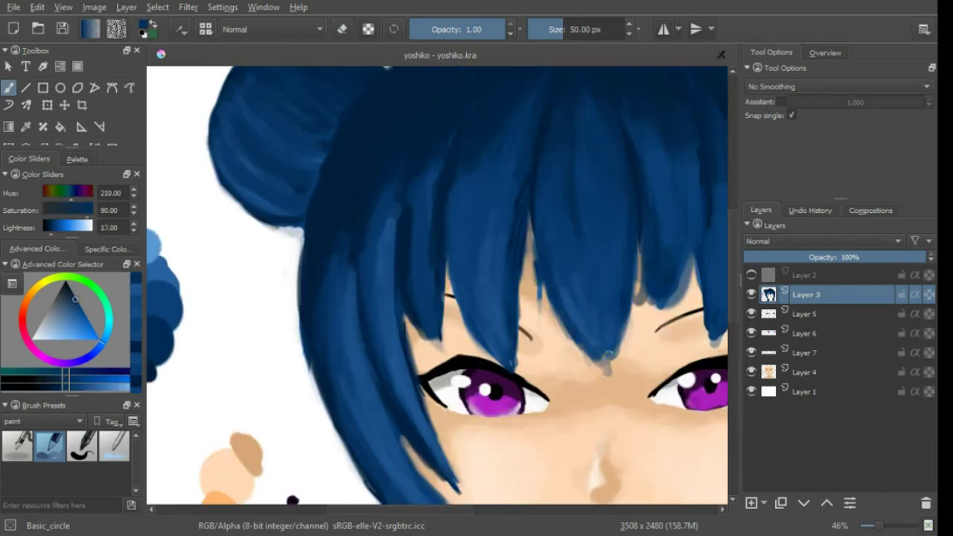
ctrl+click(650, 282)
key(e)
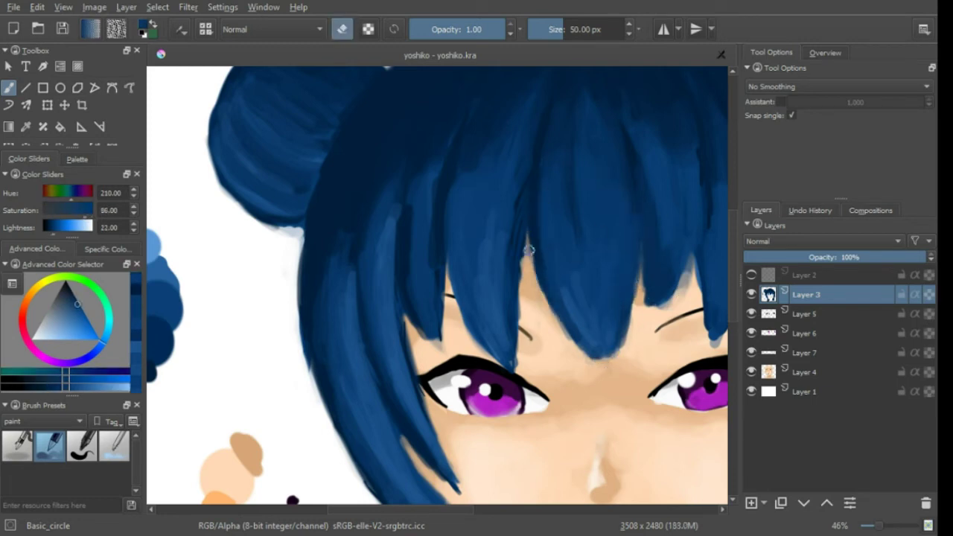
ctrl+click(517, 245)
scroll(517, 246, down, 3)
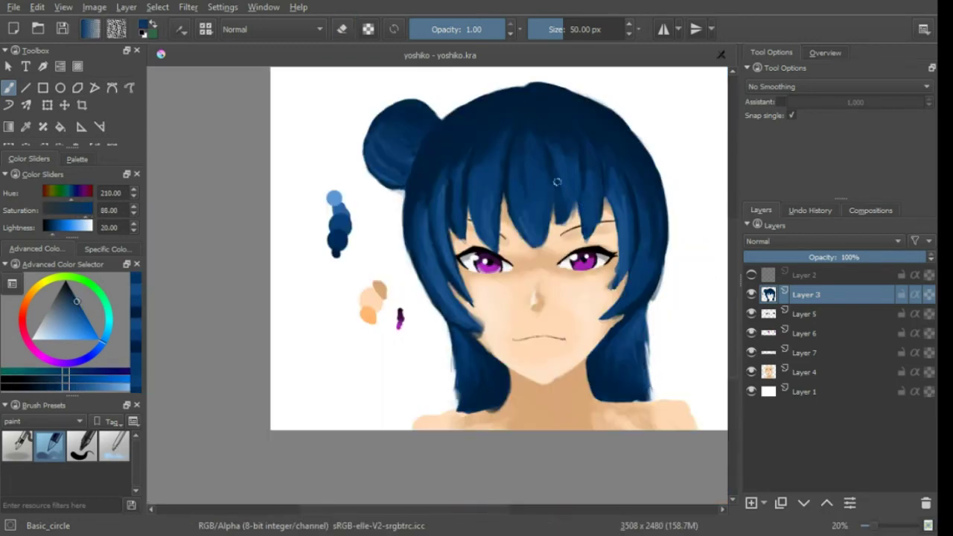
scroll(468, 283, up, 2)
ctrl+click(454, 224)
Paint several dark blue strands through the central bangs.
drag(456, 175, 459, 328)
drag(476, 261, 458, 346)
drag(502, 305, 498, 160)
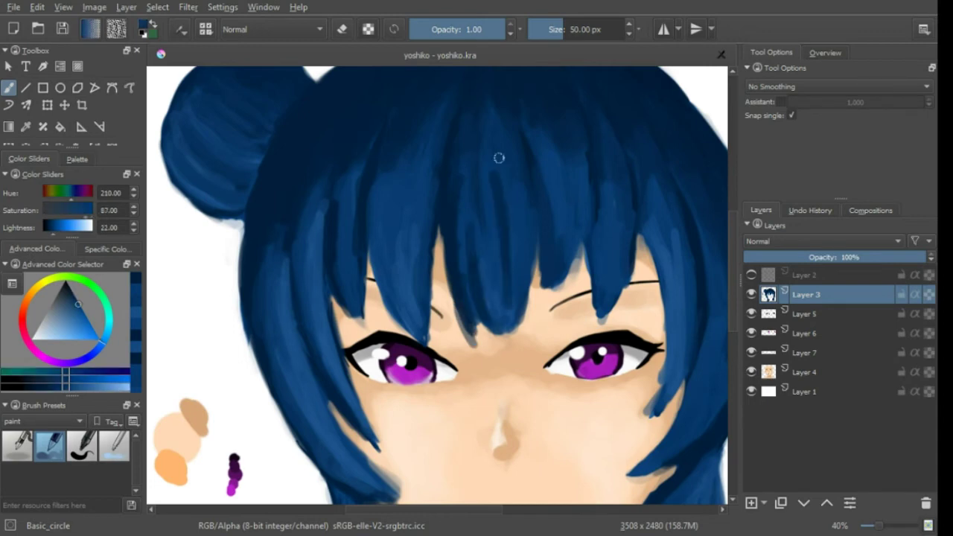
scroll(454, 189, down, 2)
scroll(476, 306, up, 3)
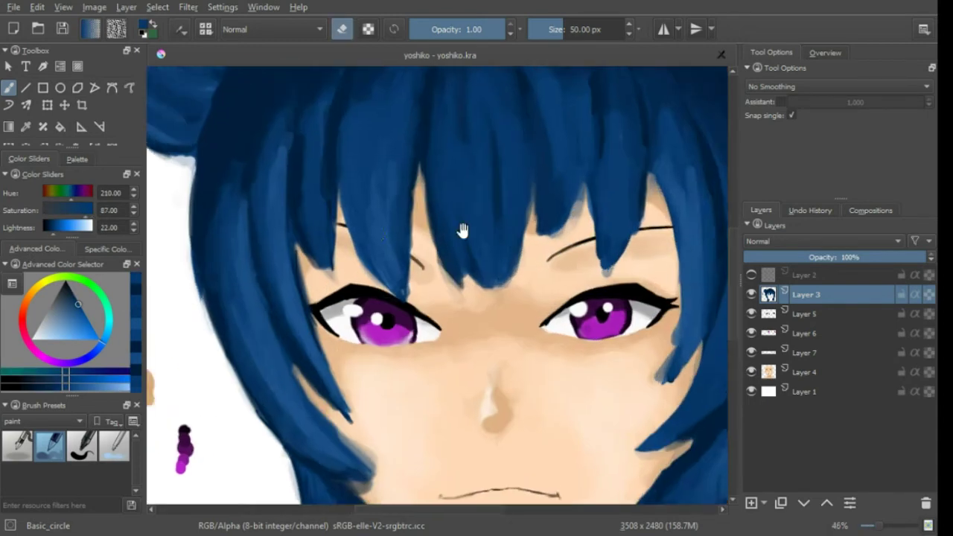
ctrl+click(475, 306)
drag(426, 260, 424, 134)
ctrl+click(447, 223)
drag(436, 279, 450, 134)
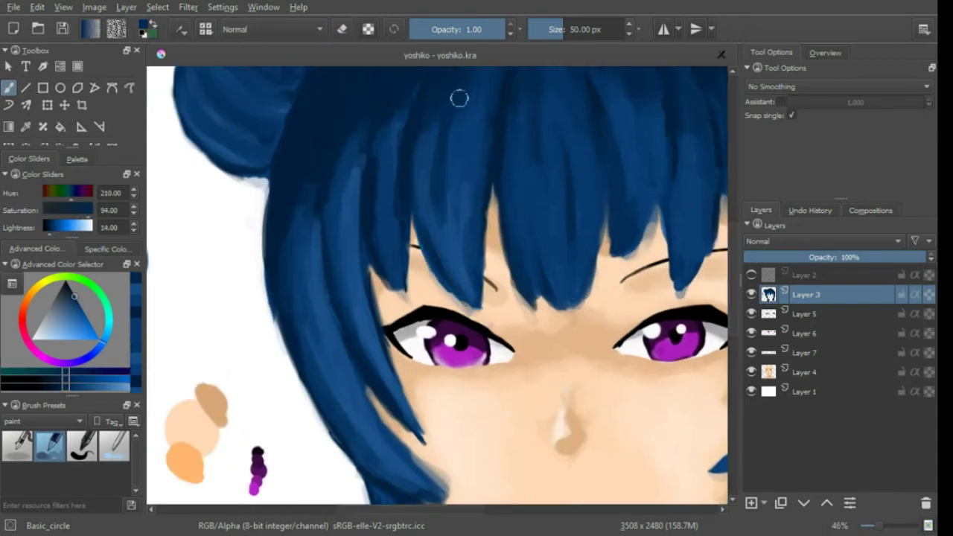
Extend the left hair strand over the cheek edge, then fit the page in view.
ctrl+click(459, 97)
scroll(528, 321, down, 1)
drag(376, 327, 439, 427)
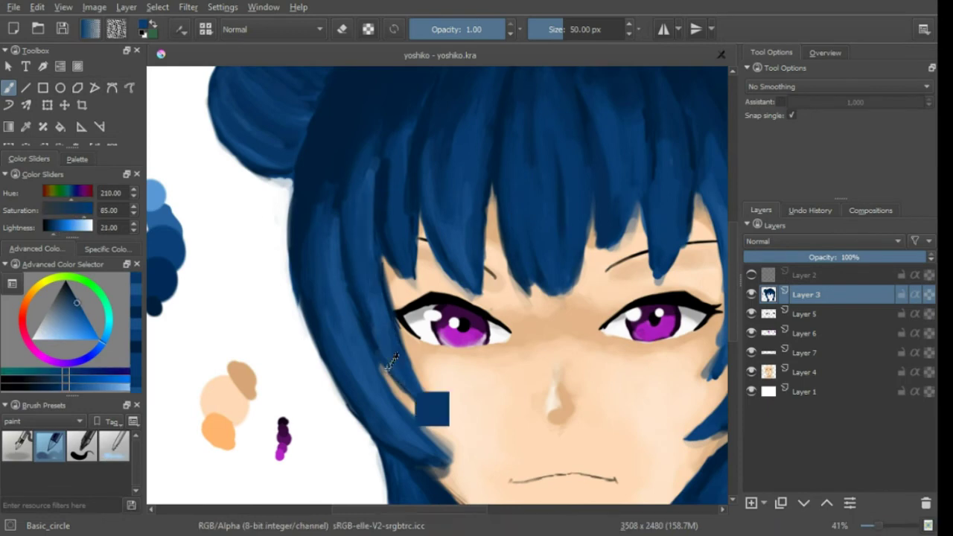
ctrl+click(423, 415)
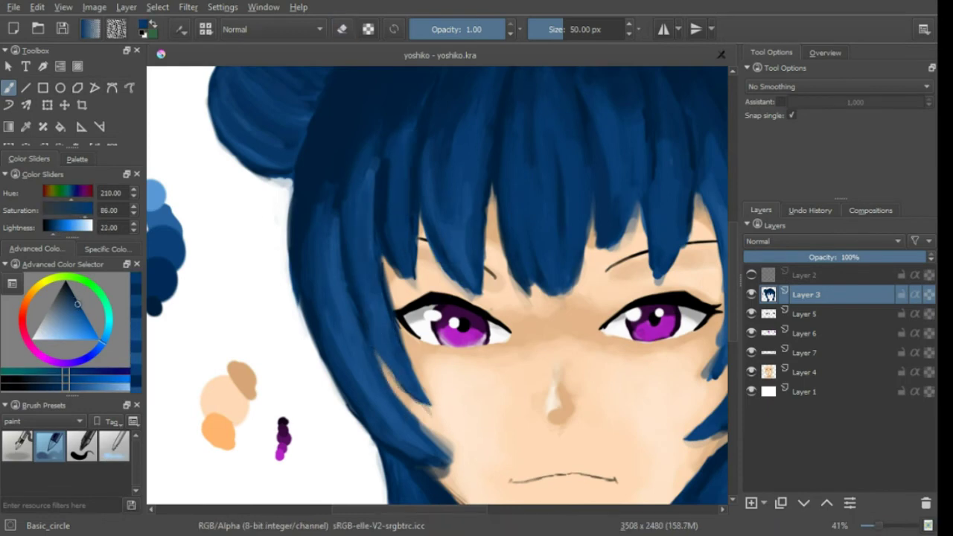
drag(406, 227, 373, 141)
ctrl+click(419, 389)
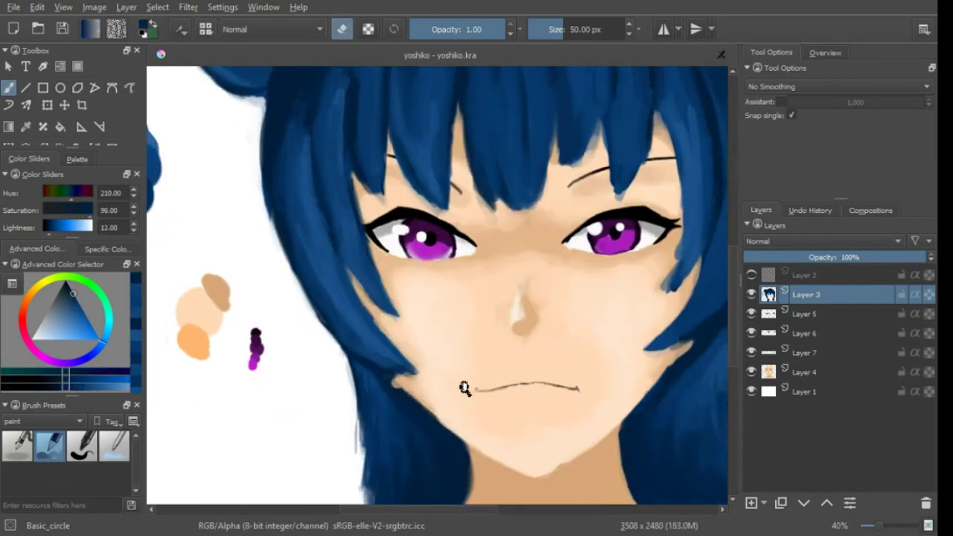
key(1)
key(2)
scroll(463, 247, up, 1)
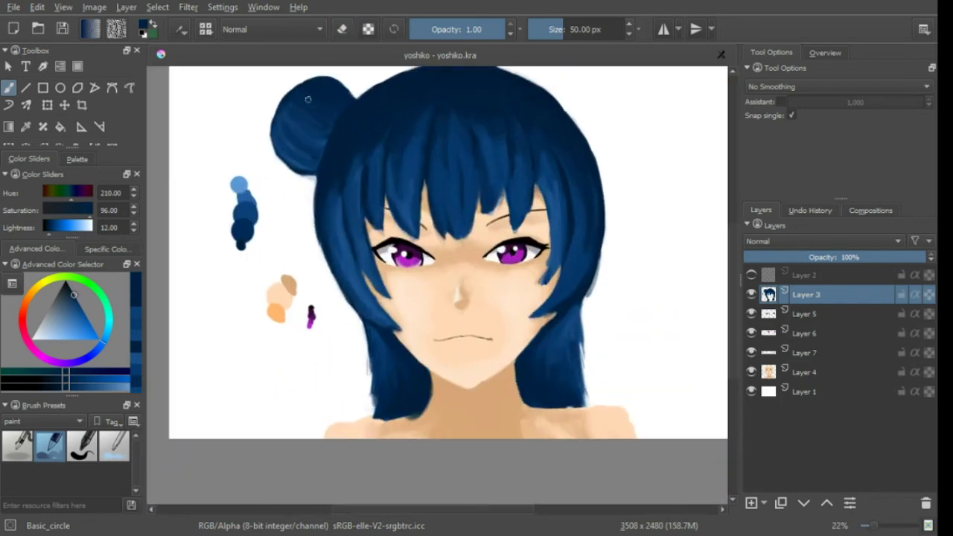
Sample lighter and darkest hair blues, then select the skin layer.
ctrl+click(455, 176)
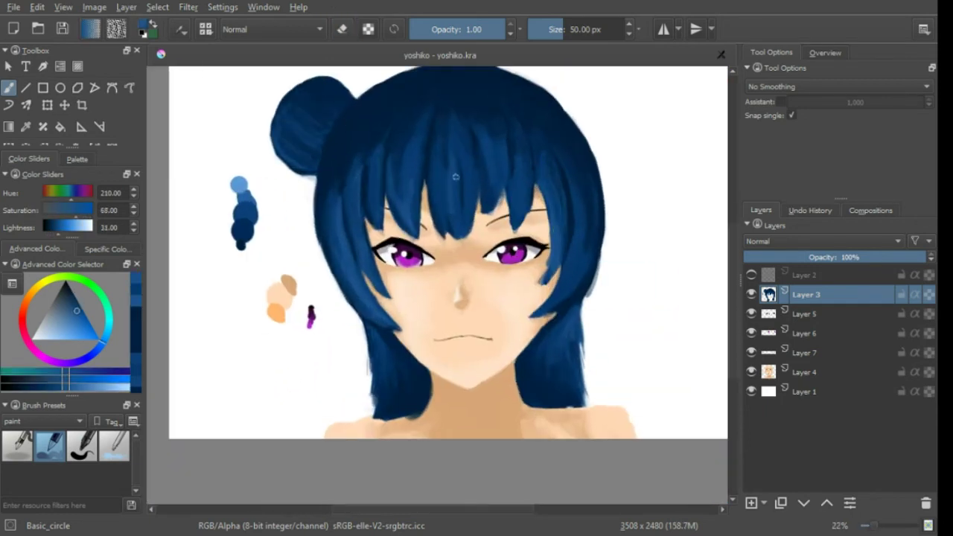
ctrl+click(511, 187)
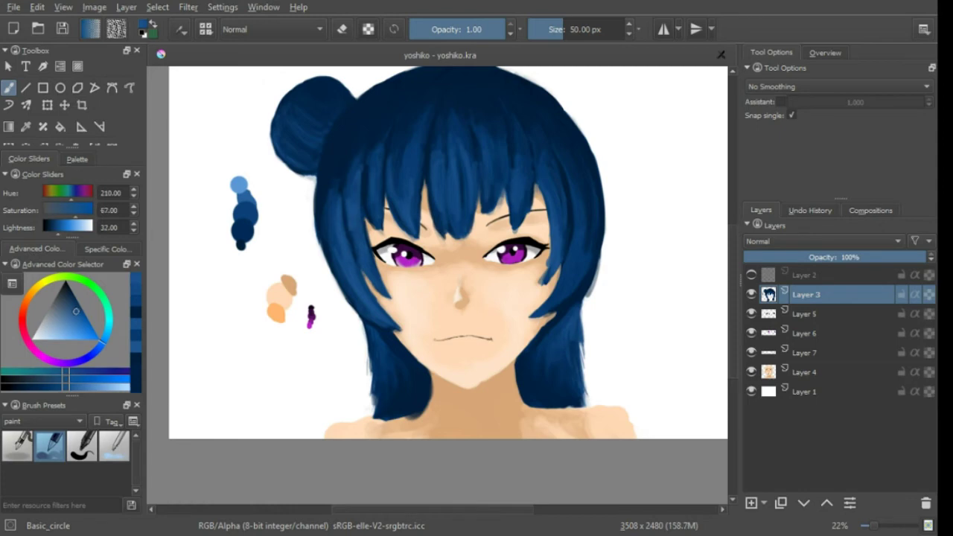
ctrl+click(353, 163)
scroll(353, 163, down, 1)
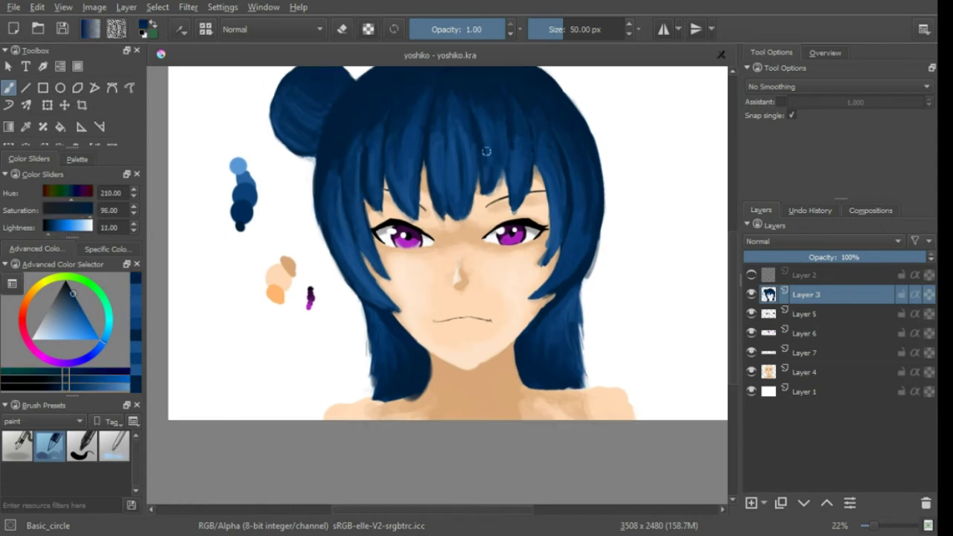
scroll(593, 162, up, 1)
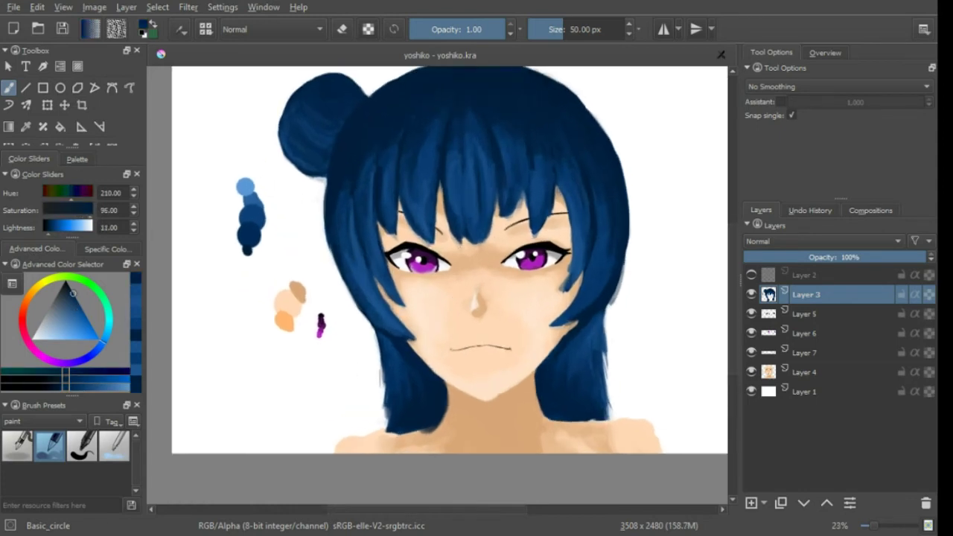
ctrl+click(383, 420)
With a thin ink brush, line the chin's right edge and pick darker skin tones.
scroll(383, 421, up, 3)
key(slash)
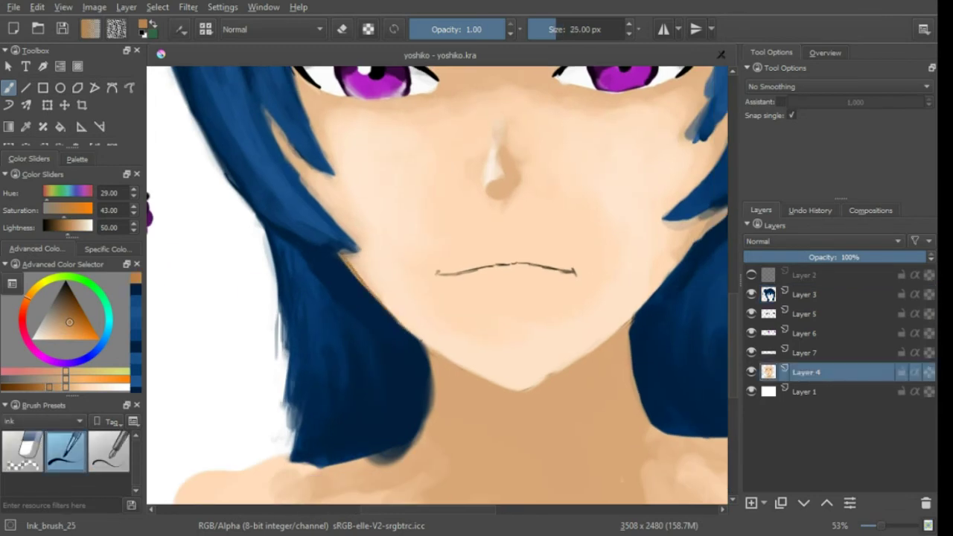
drag(458, 387, 506, 365)
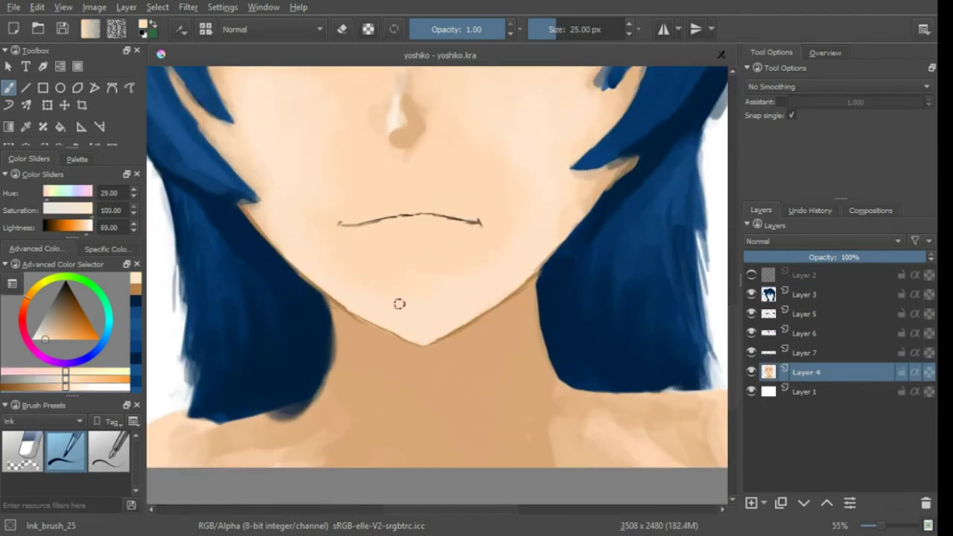
ctrl+click(337, 306)
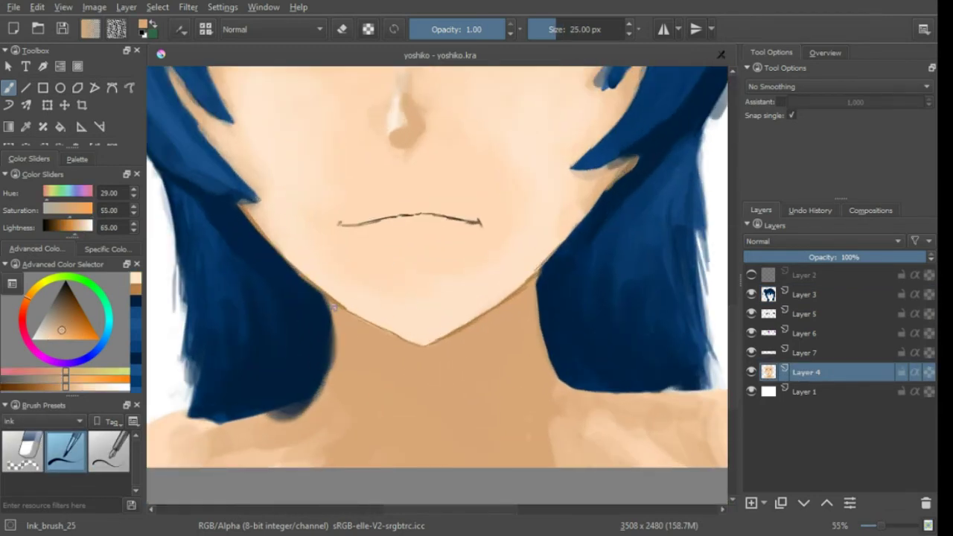
ctrl+click(481, 325)
scroll(581, 290, down, 2)
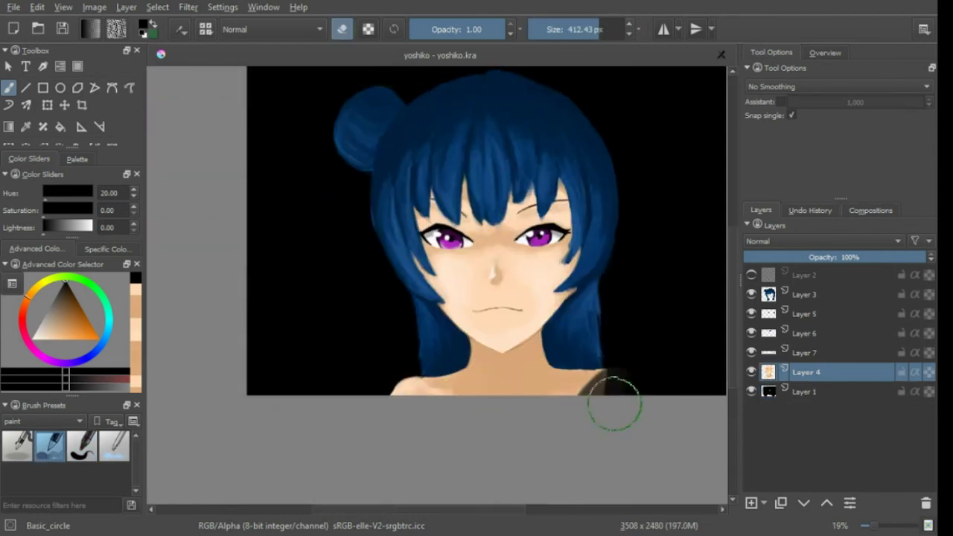
Erase the dark patch on the right shoulder.
click(614, 404)
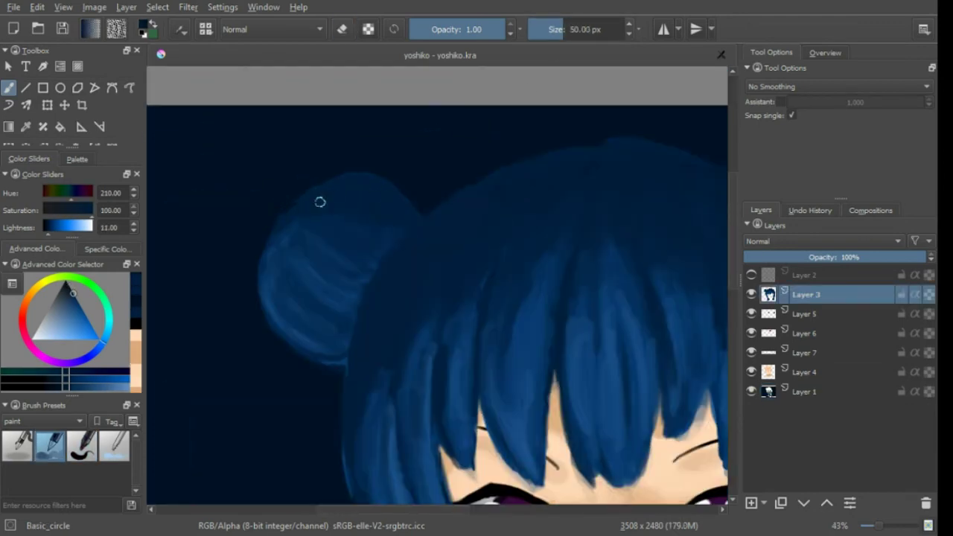
Sample the bun's blue, touch up the bun edge and bring the right-side hair into view.
ctrl+click(337, 308)
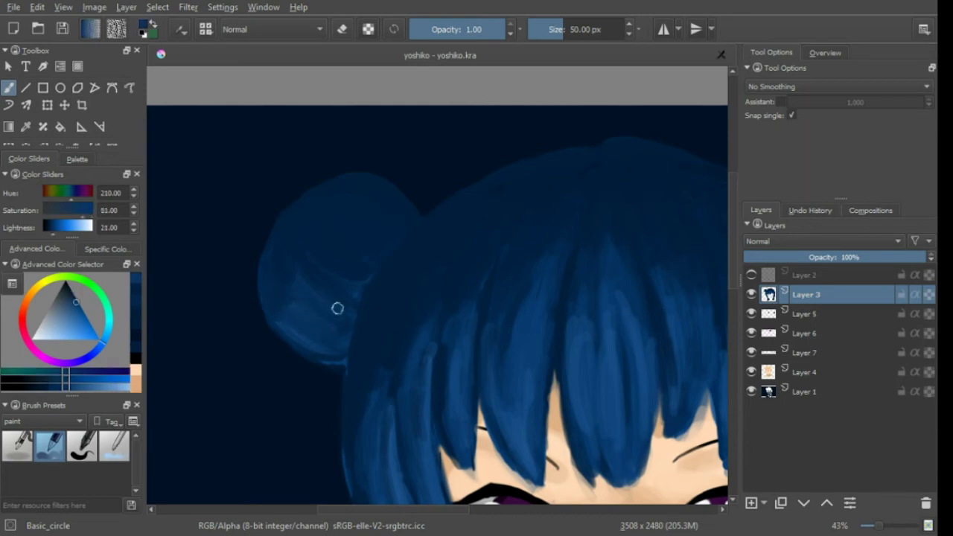
scroll(425, 293, down, 2)
scroll(569, 181, down, 2)
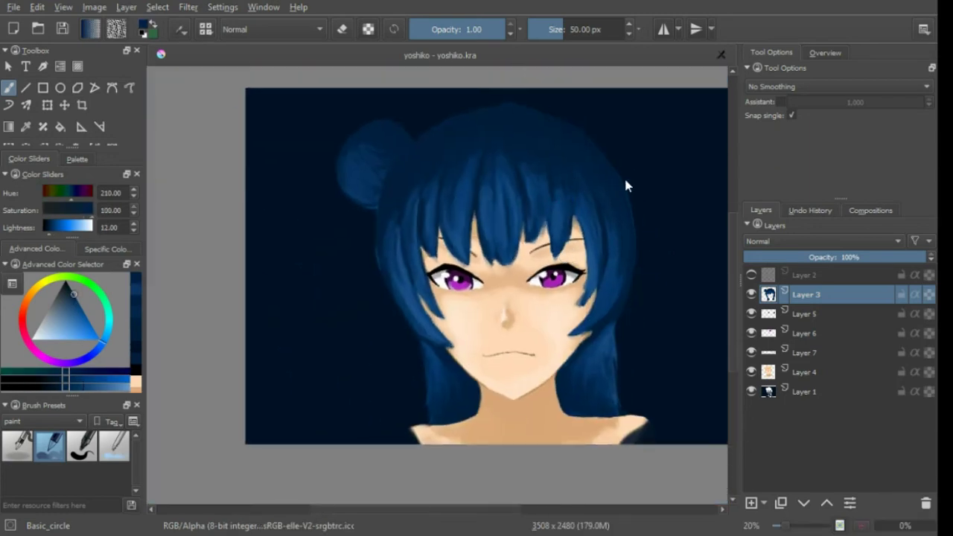
scroll(374, 264, up, 3)
key(e)
drag(385, 157, 507, 251)
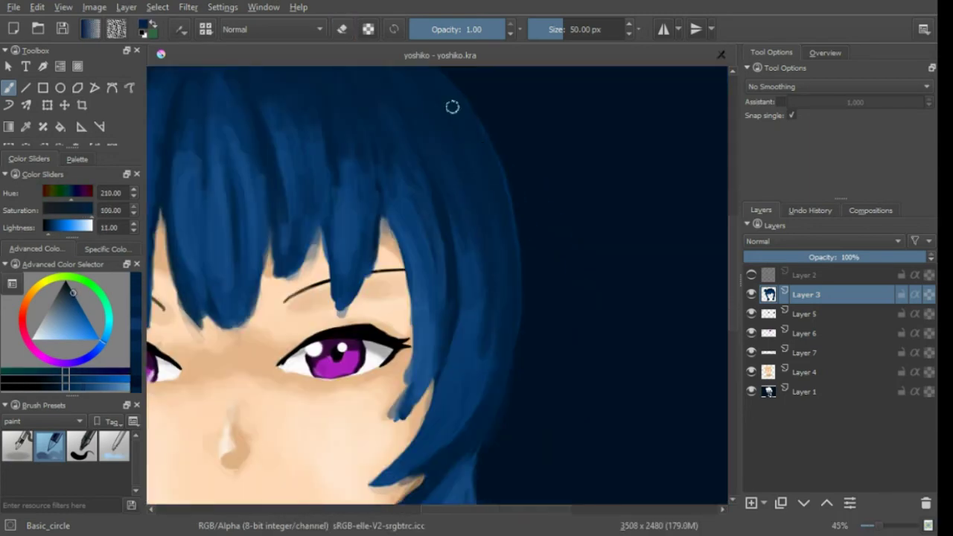
scroll(472, 404, down, 3)
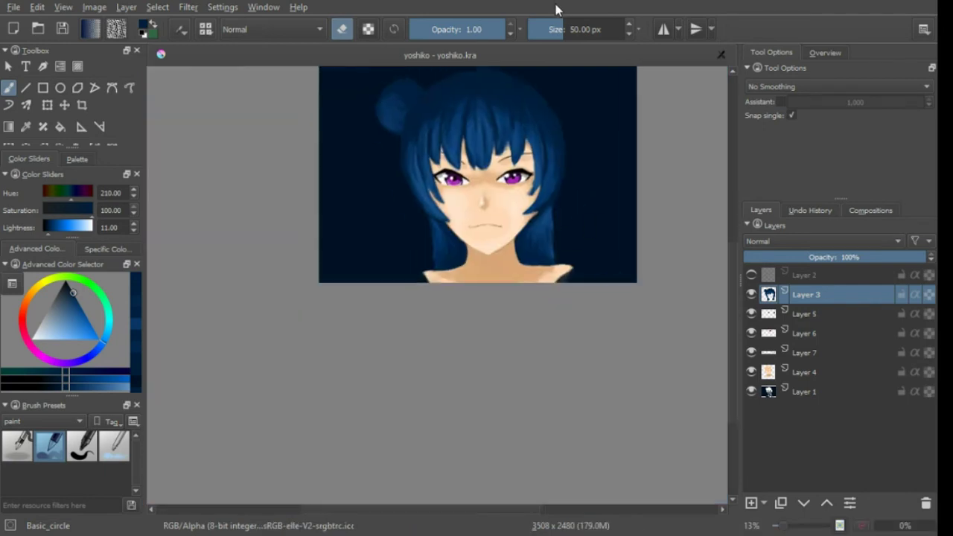
scroll(588, 185, up, 2)
On Layer 4, draw a new thin black mouth line with the ink brush.
key(Page_Down)
key(Page_Down)
key(Page_Down)
key(e)
ctrl+click(427, 310)
scroll(395, 253, up, 5)
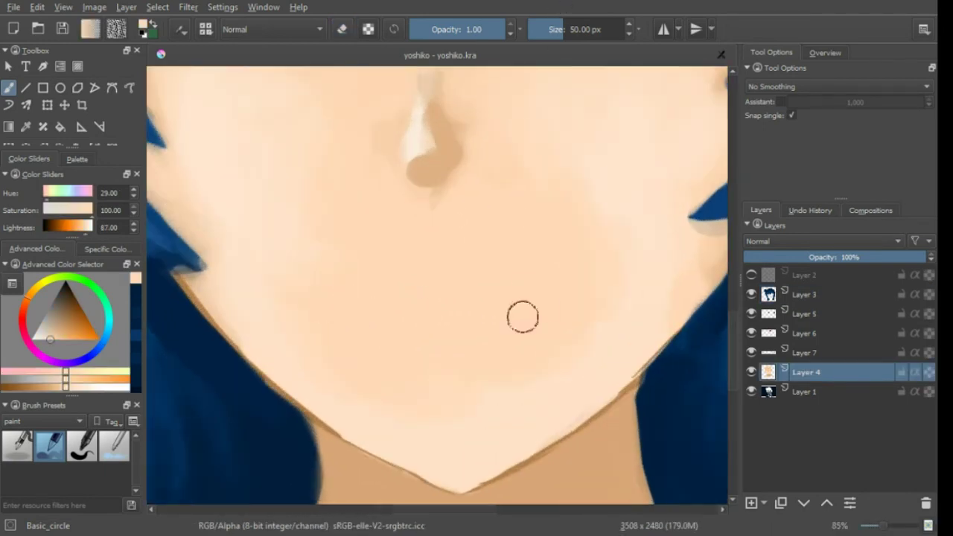
key(slash)
key(d)
scroll(419, 309, down, 3)
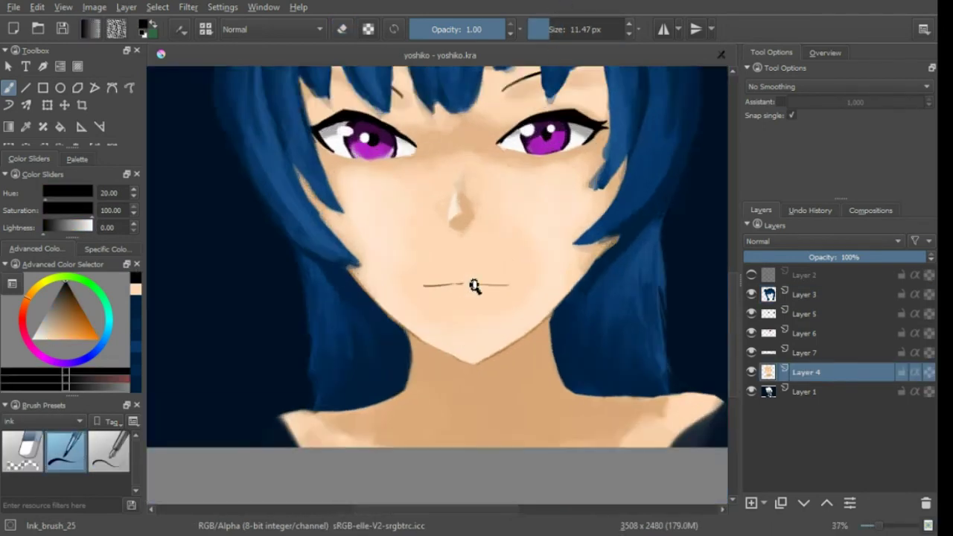
scroll(416, 297, up, 2)
drag(375, 295, 448, 291)
scroll(525, 294, down, 2)
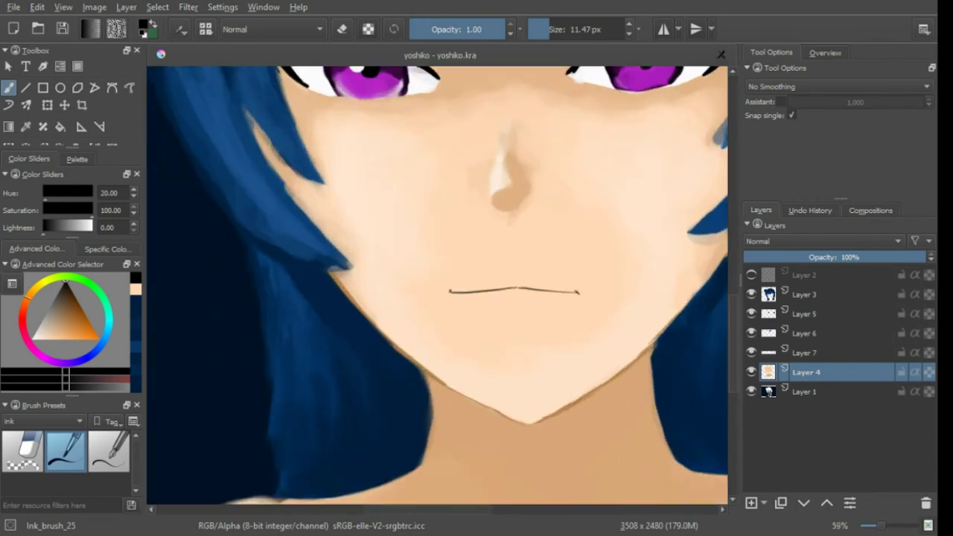
scroll(587, 346, down, 2)
On Layer 3, sample the hair blue and erase a stray bit of hair edge.
click(831, 295)
ctrl+click(655, 298)
scroll(673, 348, down, 1)
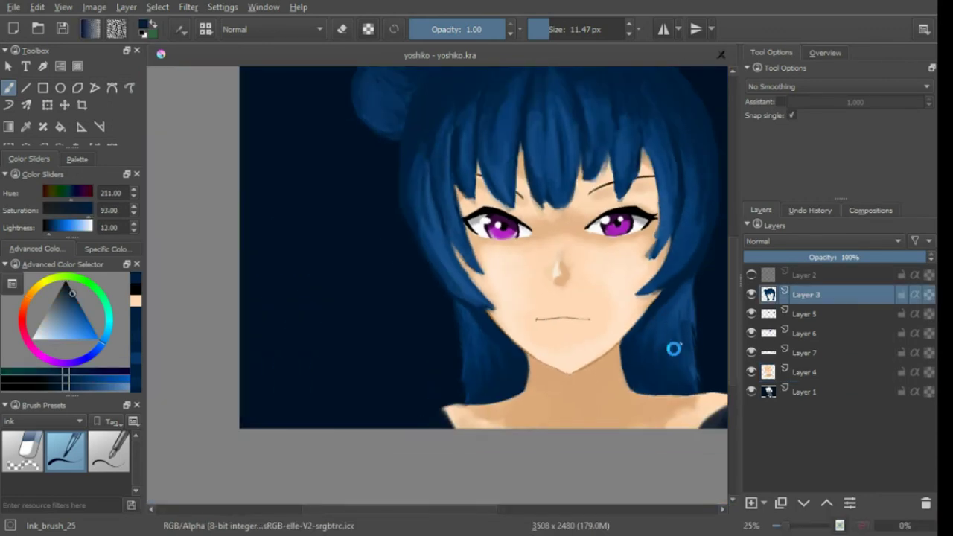
scroll(482, 204, up, 3)
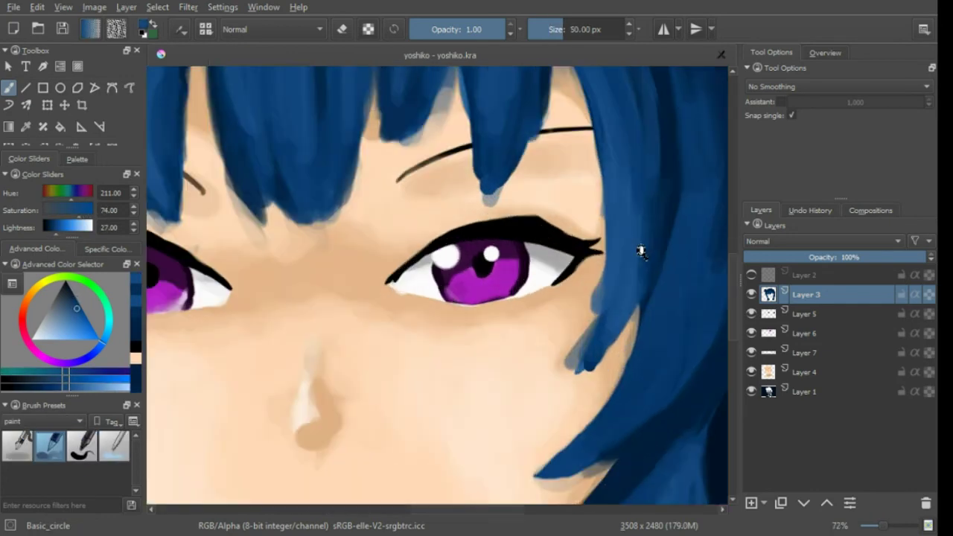
ctrl+click(640, 251)
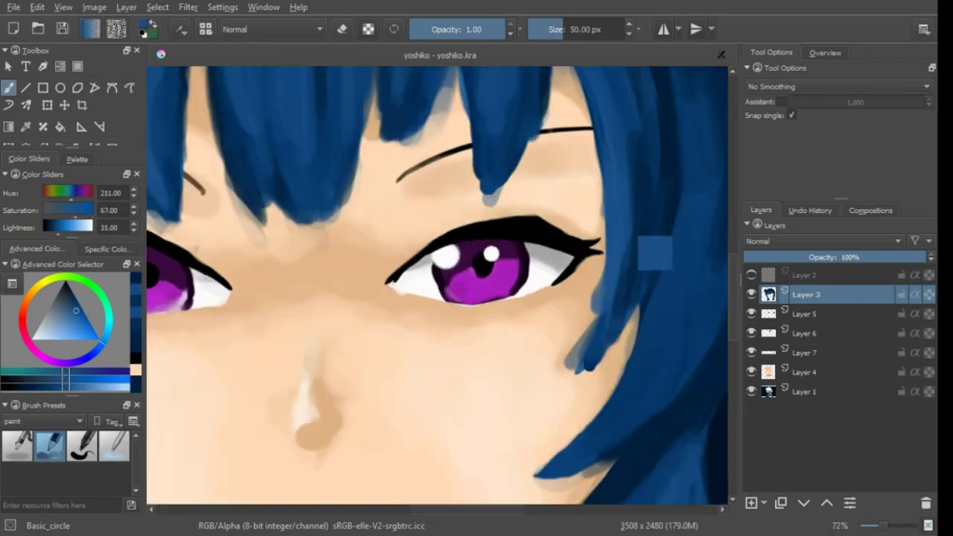
key(e)
drag(600, 131, 588, 187)
Repaint the hair edge beside the right eye in sampled blue, extending it downward.
ctrl+click(662, 223)
key(e)
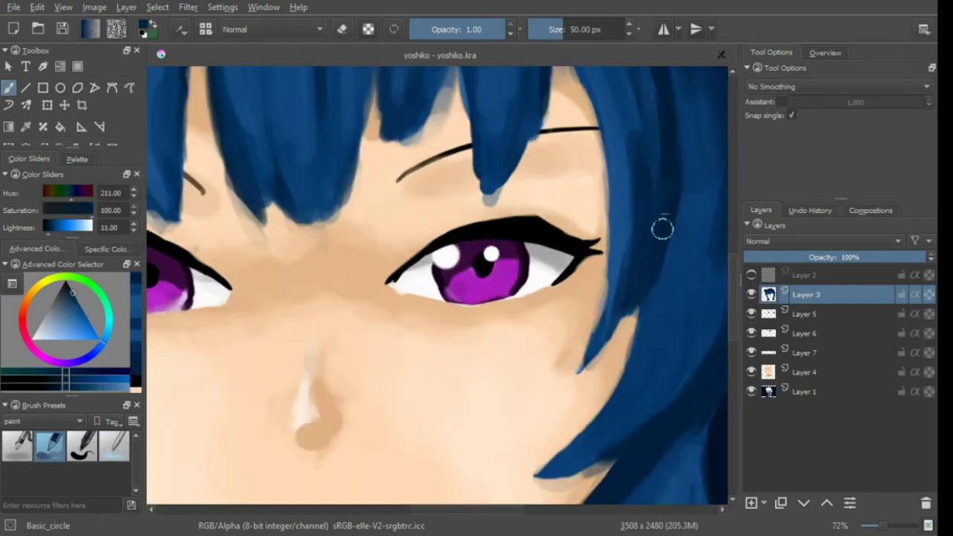
drag(661, 224, 648, 308)
drag(603, 364, 629, 262)
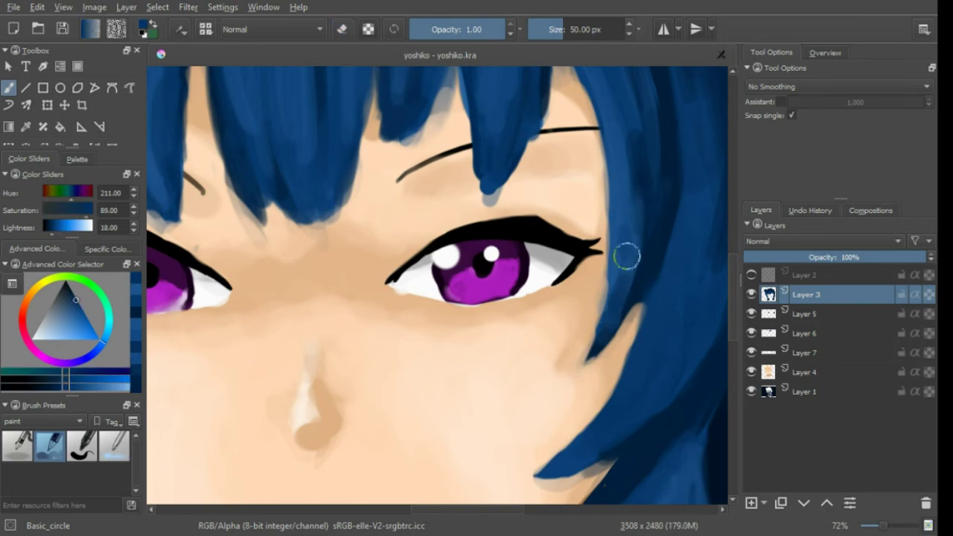
scroll(606, 288, up, 3)
ctrl+click(619, 319)
scroll(642, 299, down, 10)
On Layer 1, paint large dark soft strokes along the bottom of the background.
key(2)
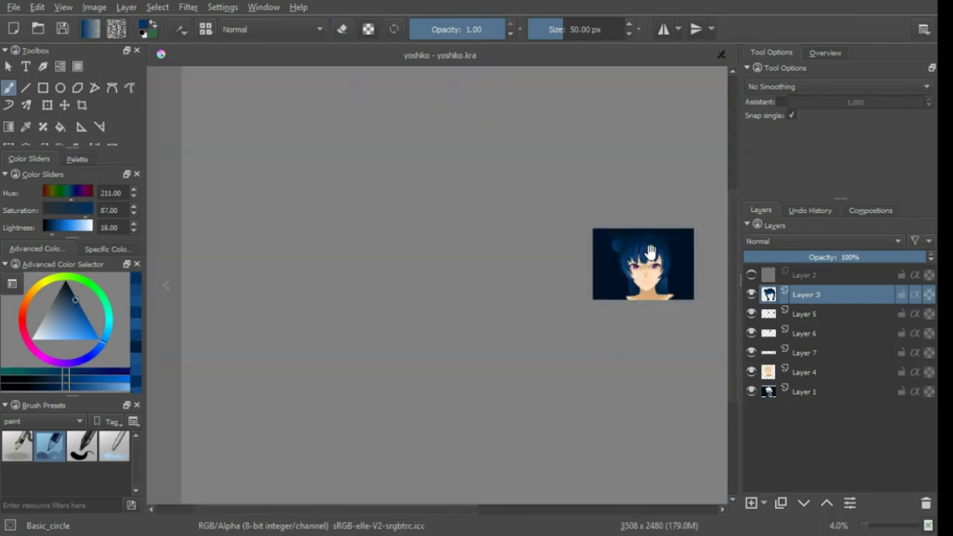
ctrl+click(334, 405)
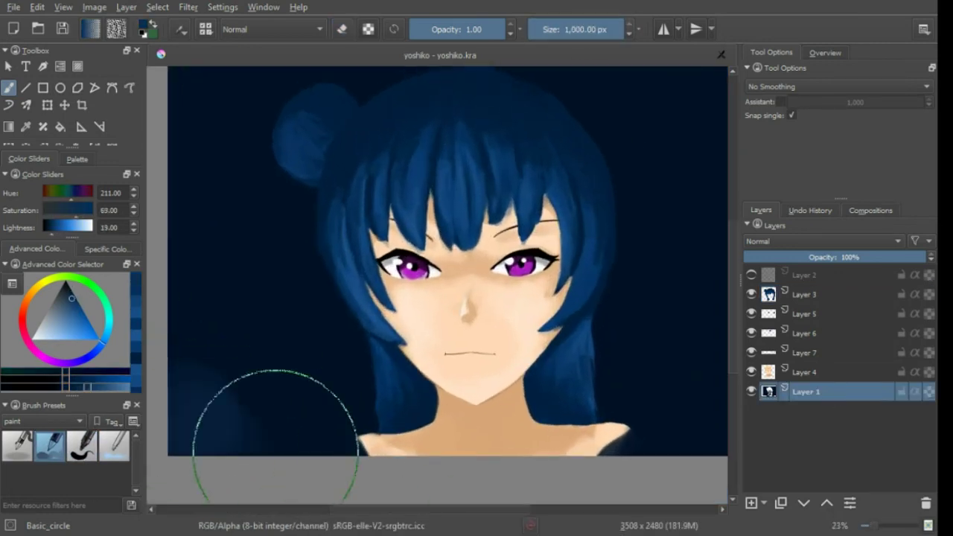
drag(259, 451, 606, 404)
Dab saturated orange bokeh circles on both sides and a yellow light on the right.
click(40, 297)
click(30, 298)
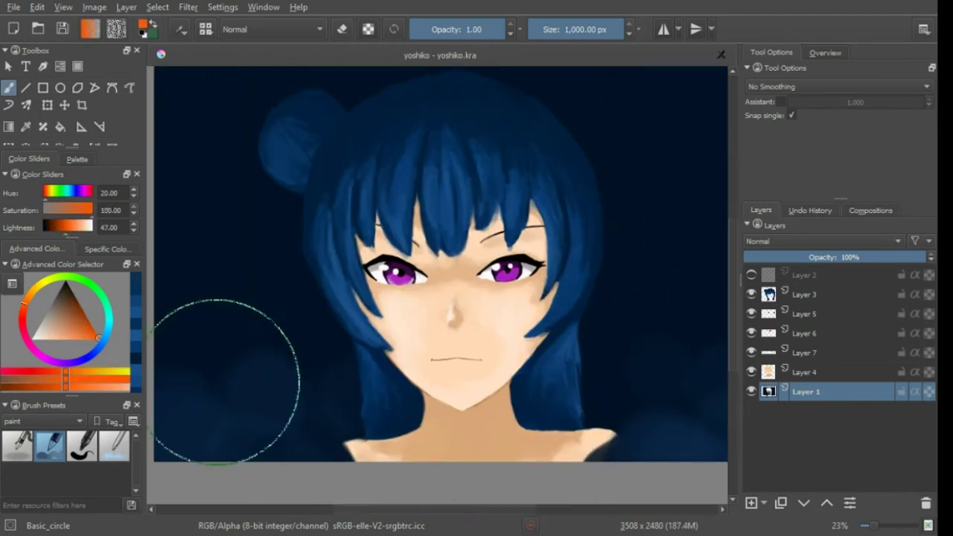
drag(171, 404, 298, 357)
drag(542, 372, 670, 387)
drag(649, 291, 715, 320)
click(43, 285)
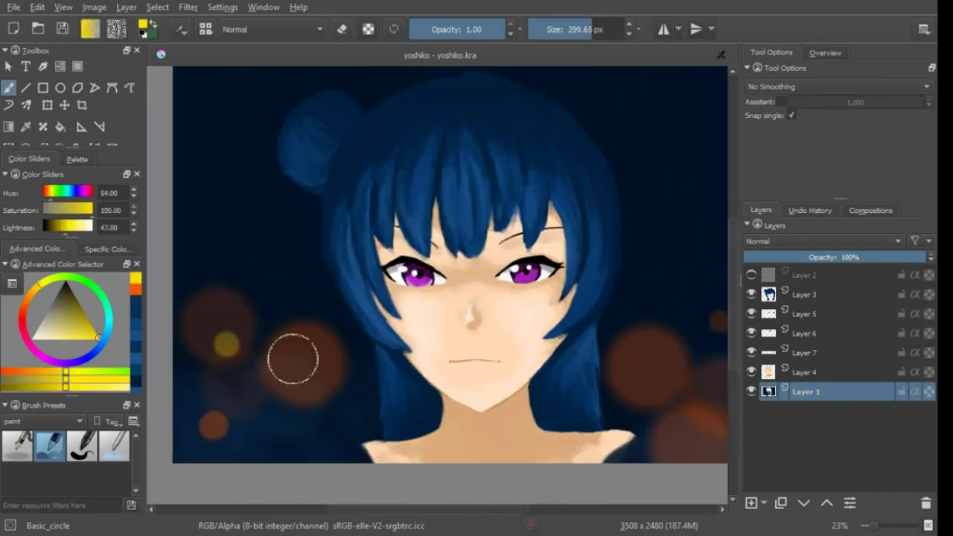
click(588, 29)
drag(618, 358, 613, 393)
scroll(613, 393, up, 2)
On Layer 4, pick lighter and very light skin tones to smooth the chin.
click(804, 372)
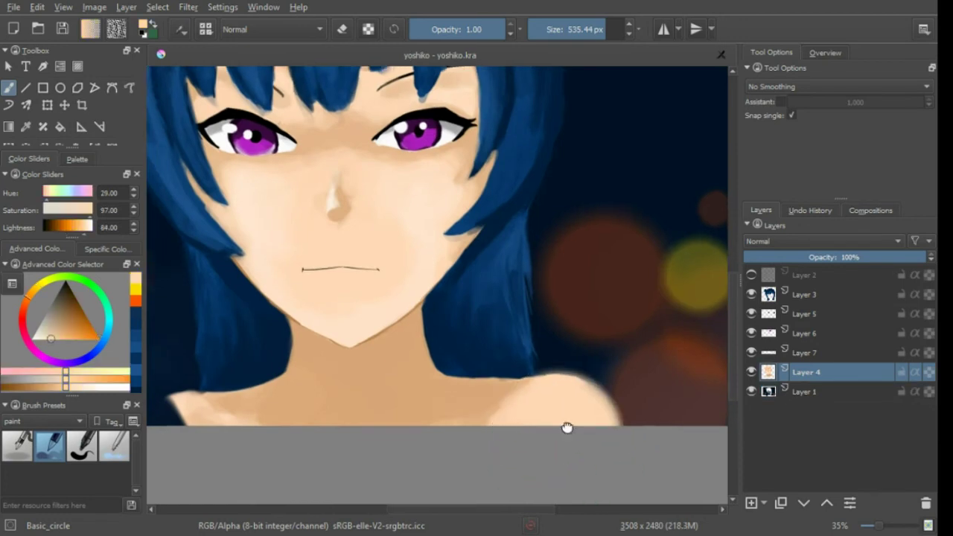
scroll(564, 410, down, 2)
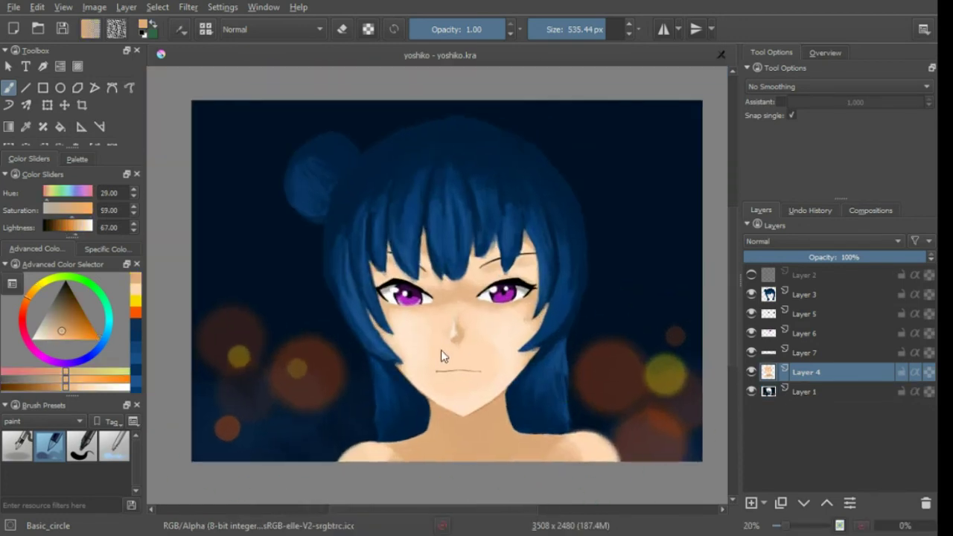
ctrl+click(438, 388)
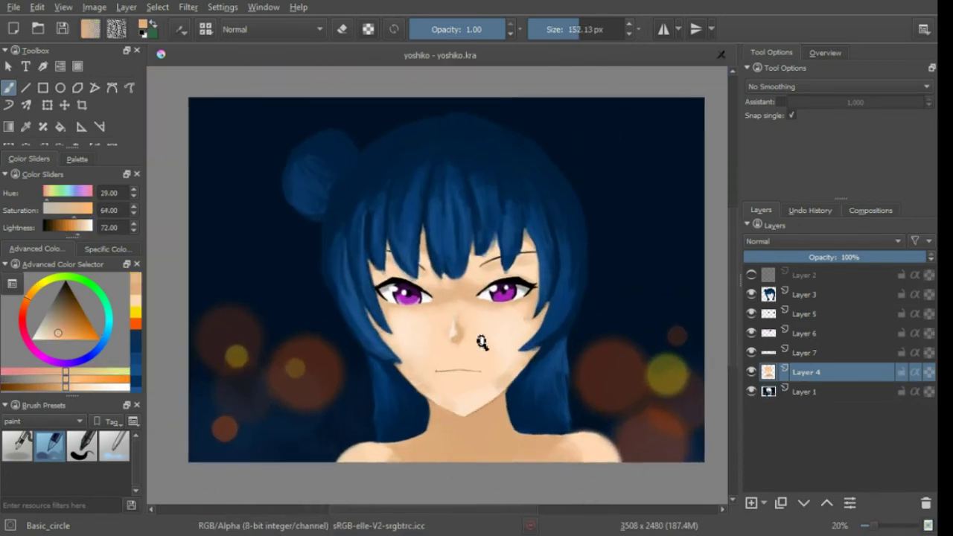
scroll(486, 336, up, 1)
ctrl+click(504, 329)
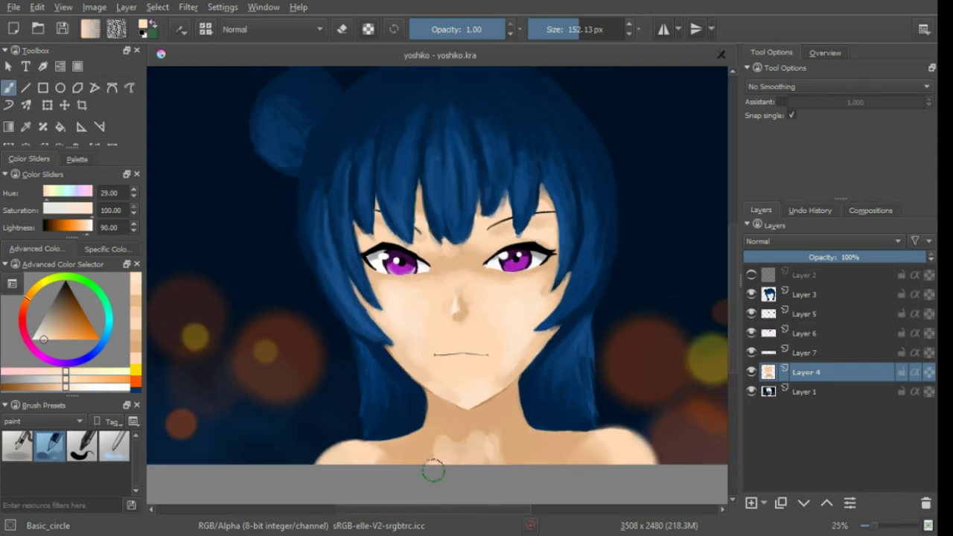
Undo the neck strokes and paint lighter magenta on the lower iris.
key(ctrl+z)
key(Page_Up)
key(Page_Up)
key(Page_Up)
scroll(402, 264, up, 4)
scroll(402, 264, up, 1)
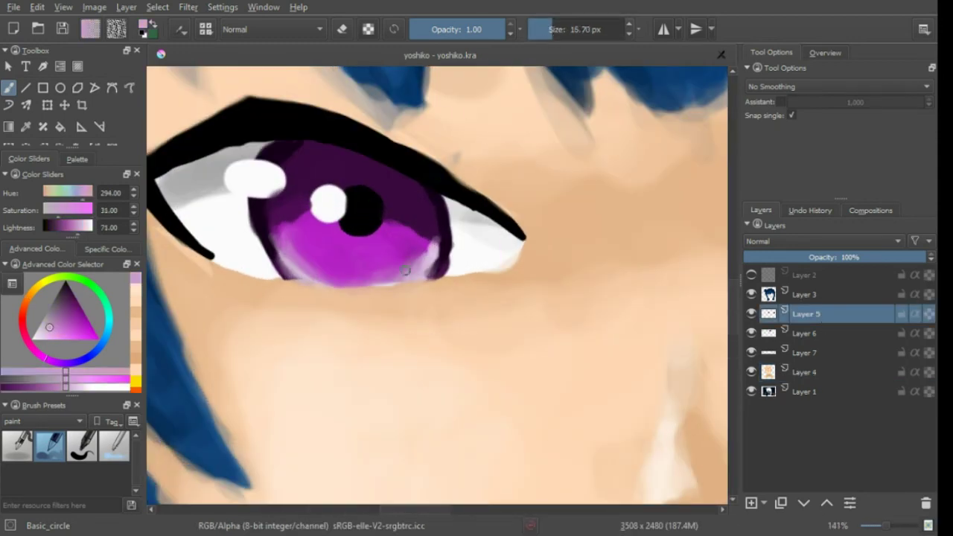
ctrl+click(319, 272)
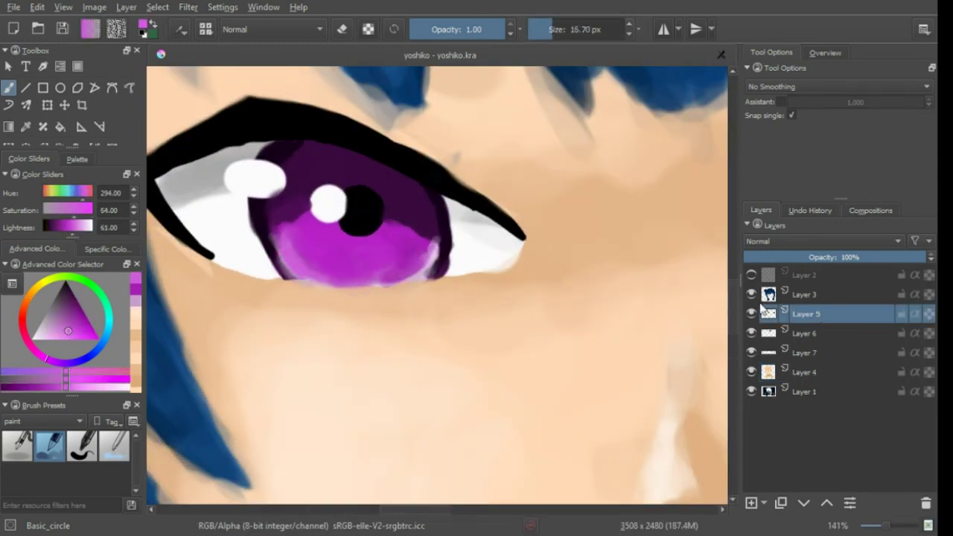
key(Page_Down)
drag(369, 266, 432, 256)
ctrl+click(424, 253)
drag(372, 277, 430, 261)
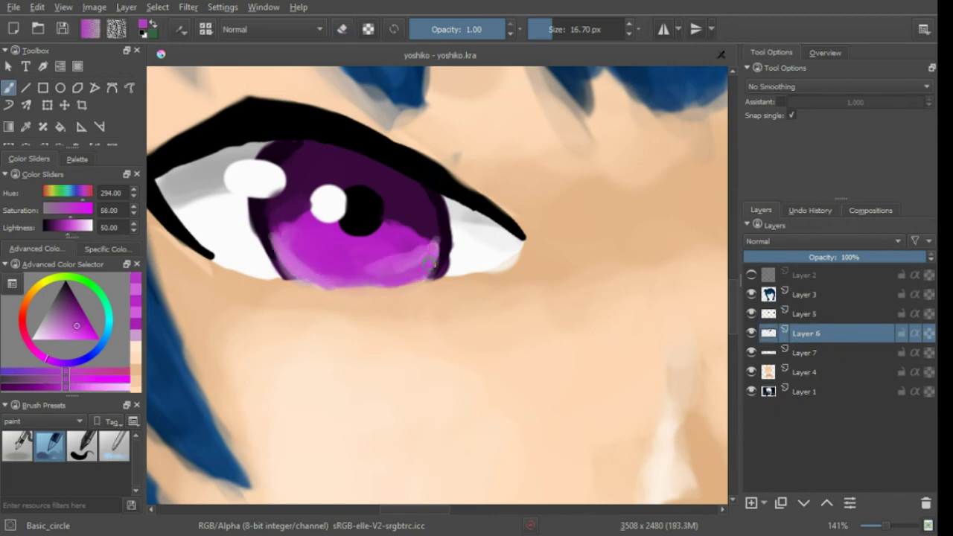
Sample dark purple and lighter magenta from the irises while viewing both eyes.
ctrl+click(347, 255)
scroll(347, 255, down, 5)
scroll(309, 220, up, 4)
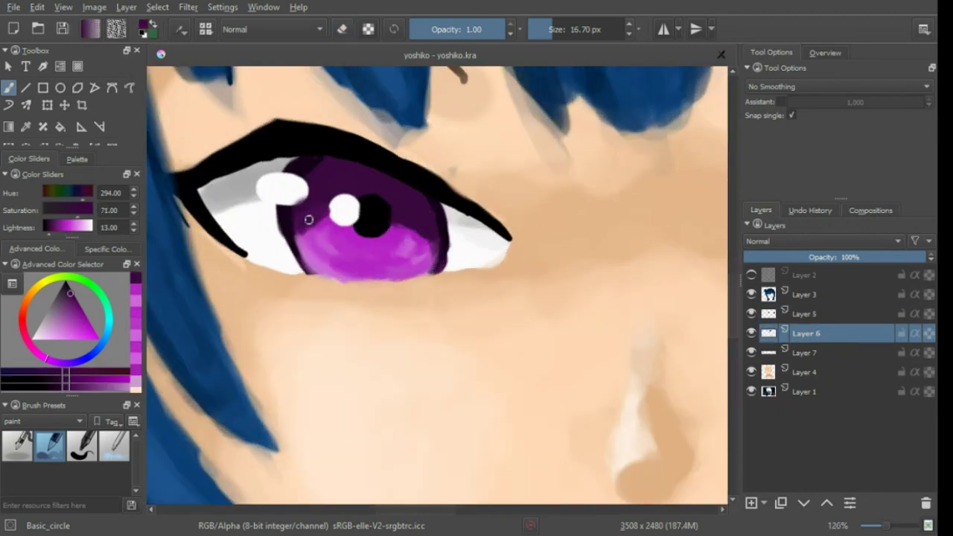
scroll(308, 220, down, 1)
scroll(417, 208, down, 2)
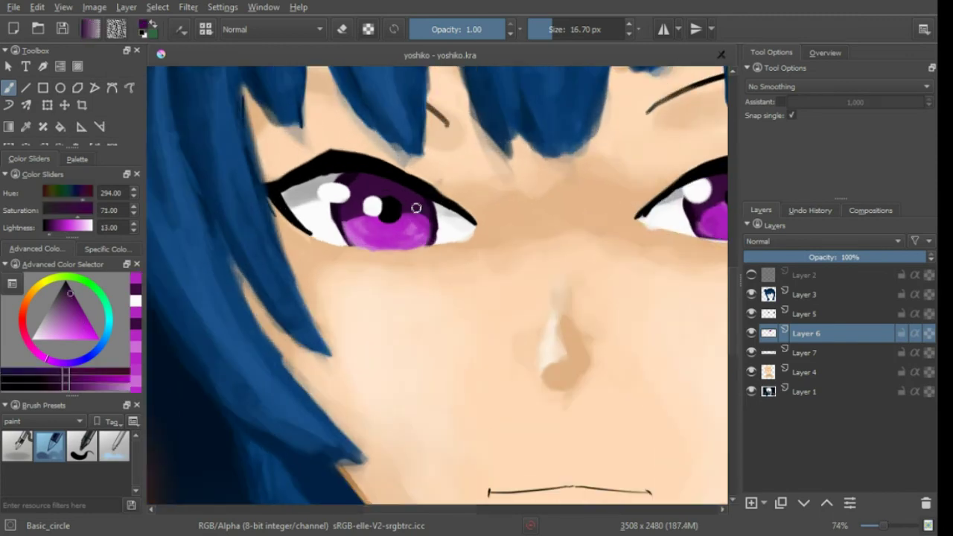
drag(417, 207, 274, 245)
ctrl+click(554, 262)
scroll(588, 260, down, 1)
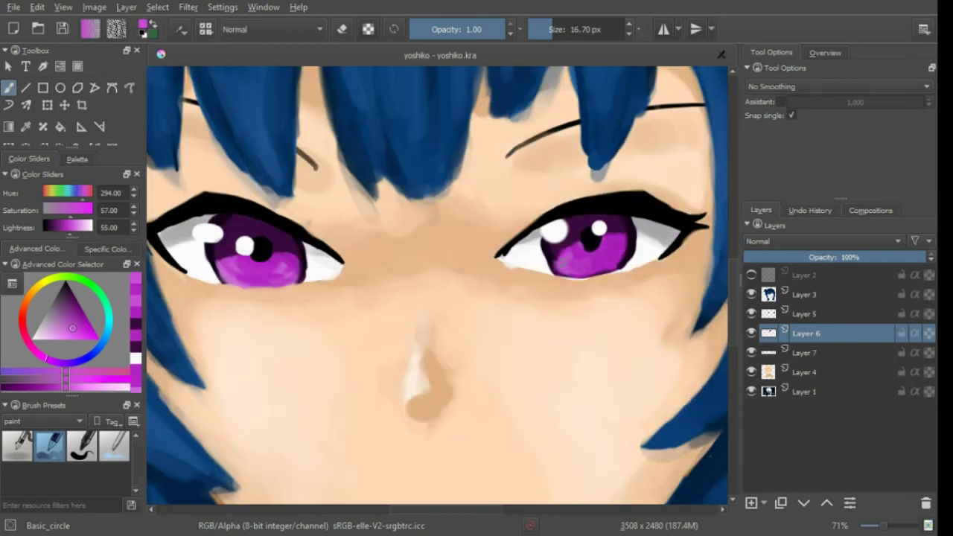
key(k)
scroll(289, 365, down, 2)
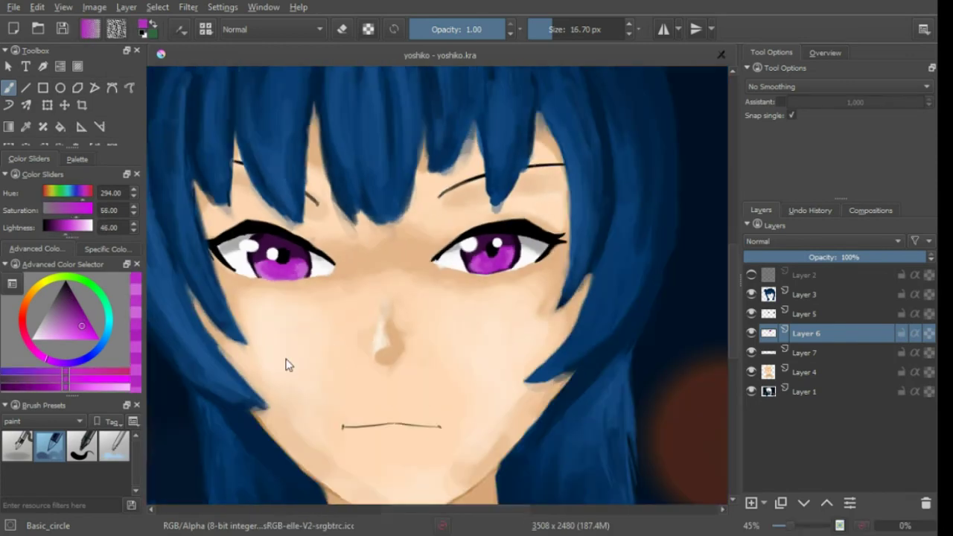
scroll(377, 234, up, 2)
Pick near-white highlights, magenta, lighter purple and outline black for the iris detail.
ctrl+click(513, 257)
scroll(505, 320, down, 3)
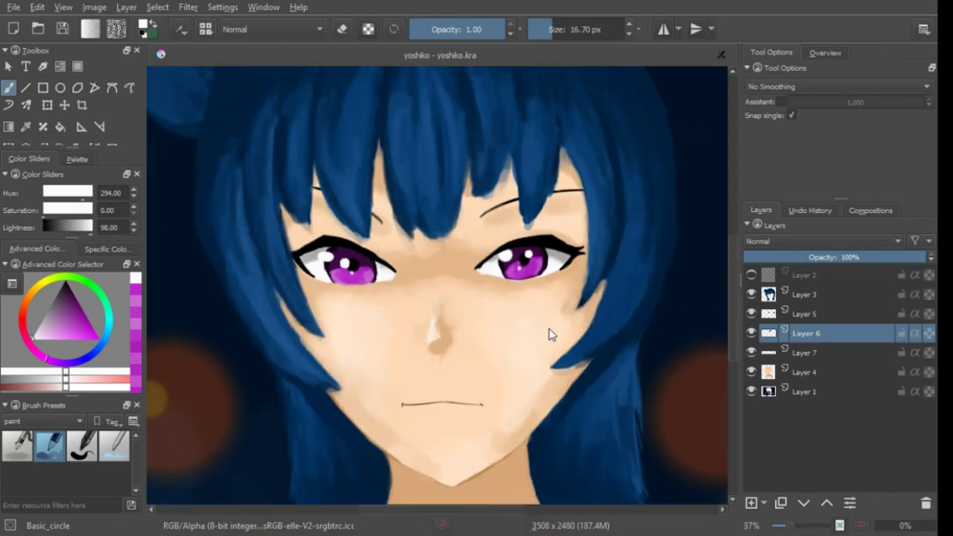
scroll(350, 287, up, 3)
ctrl+click(309, 242)
scroll(320, 246, down, 1)
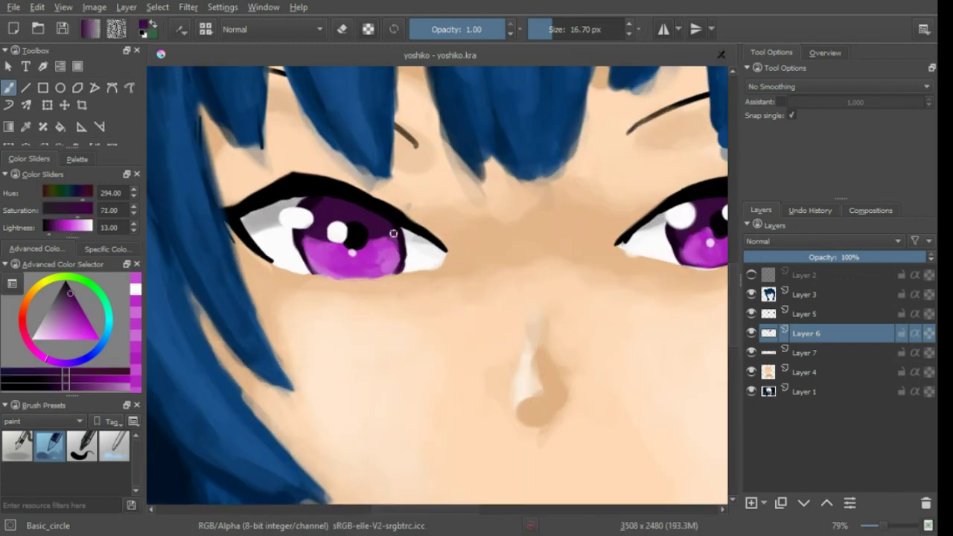
scroll(320, 246, down, 2)
scroll(327, 249, up, 3)
ctrl+click(333, 251)
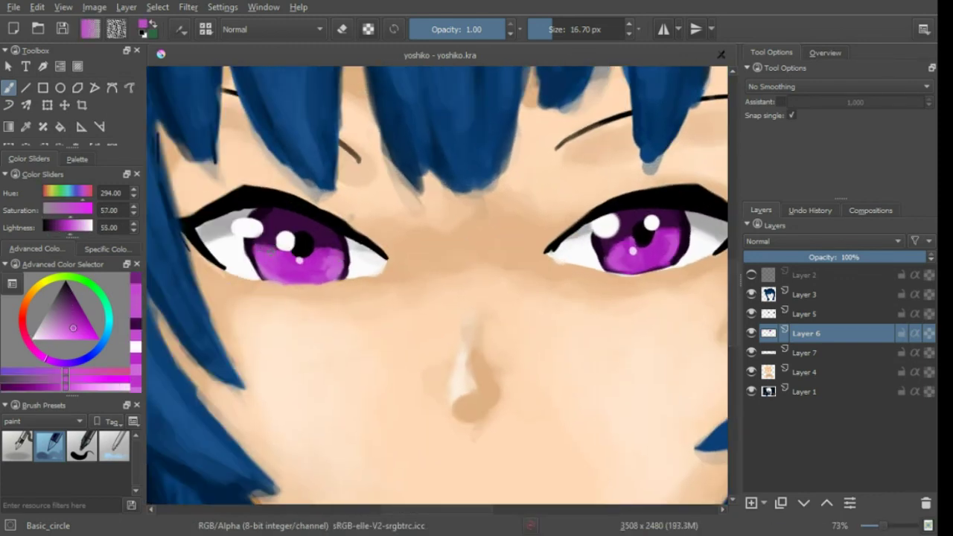
scroll(347, 240, down, 1)
ctrl+click(347, 241)
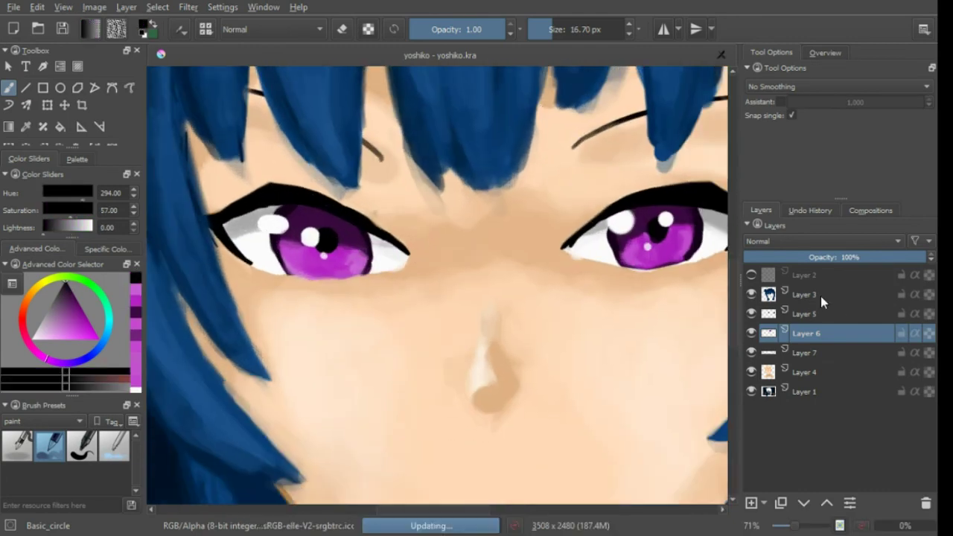
click(820, 295)
Erase stray bang edges near the right eyebrow and sample the hair's dark blue.
key(e)
drag(285, 154, 303, 251)
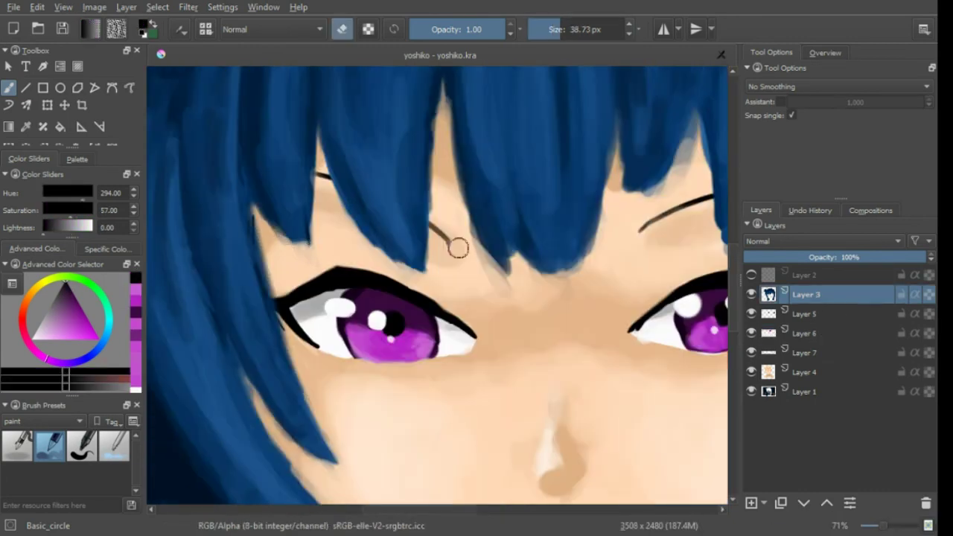
drag(531, 280, 560, 247)
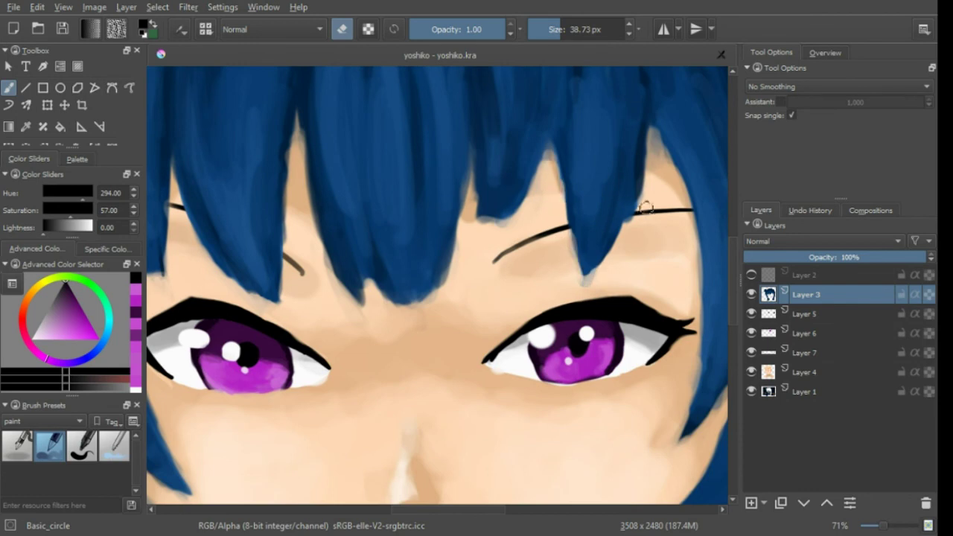
scroll(646, 208, down, 5)
scroll(646, 208, up, 4)
ctrl+click(606, 132)
key(e)
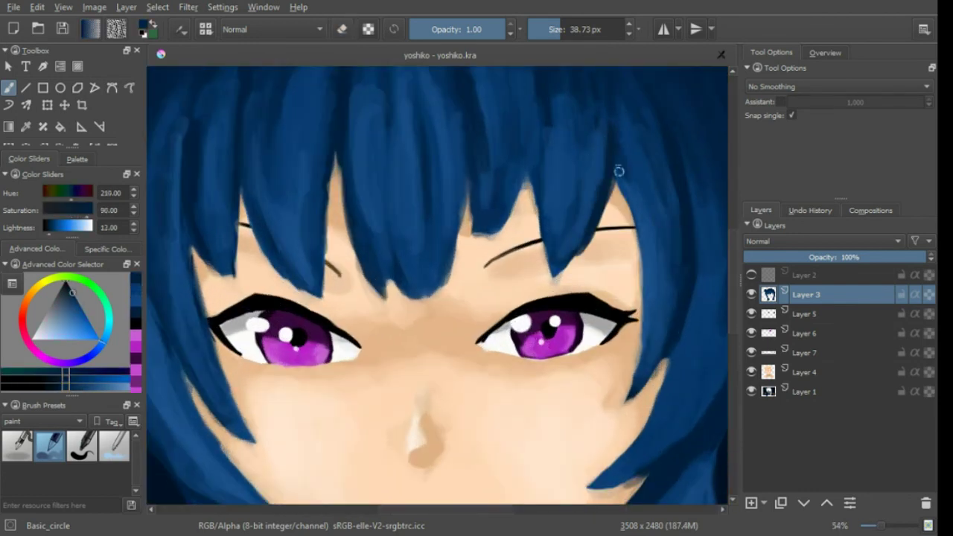
Repaint bang strands with dark and slightly lighter hair blues, then pick peach skin.
scroll(596, 194, down, 4)
scroll(580, 201, up, 3)
ctrl+click(569, 201)
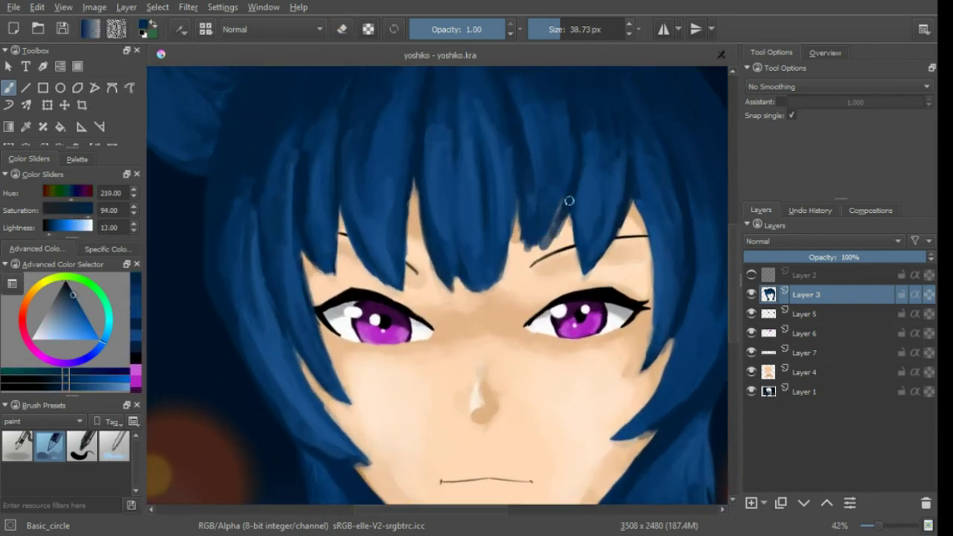
ctrl+click(544, 239)
scroll(525, 230, down, 2)
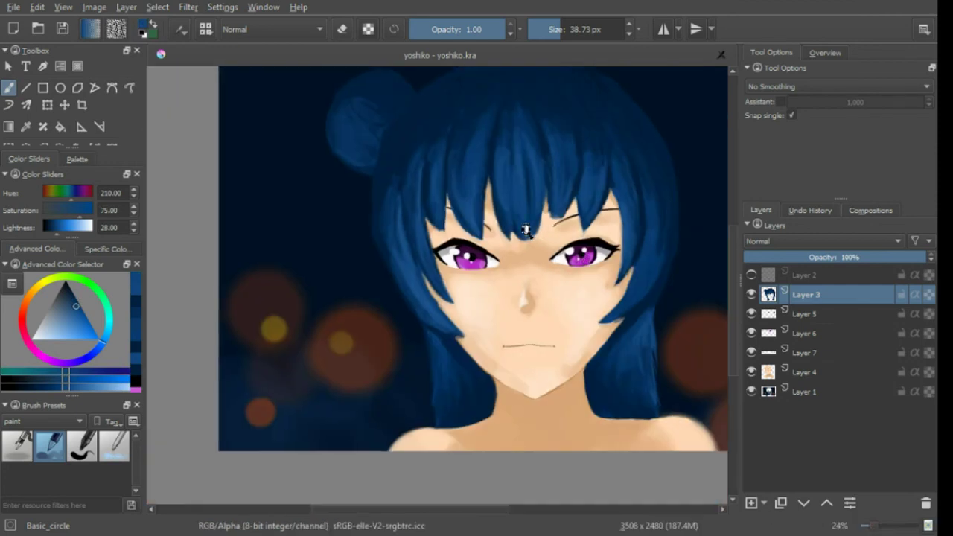
scroll(525, 230, up, 2)
ctrl+click(538, 455)
Lighten the shadow beside the chin and add a pale highlight under the eye.
drag(705, 246, 623, 236)
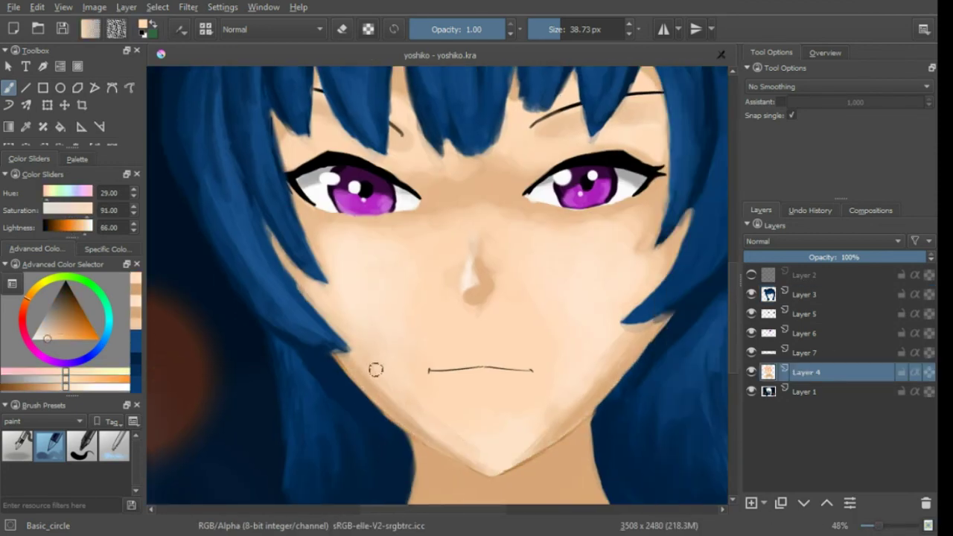
scroll(434, 382, up, 1)
ctrl+click(446, 452)
drag(447, 451, 517, 470)
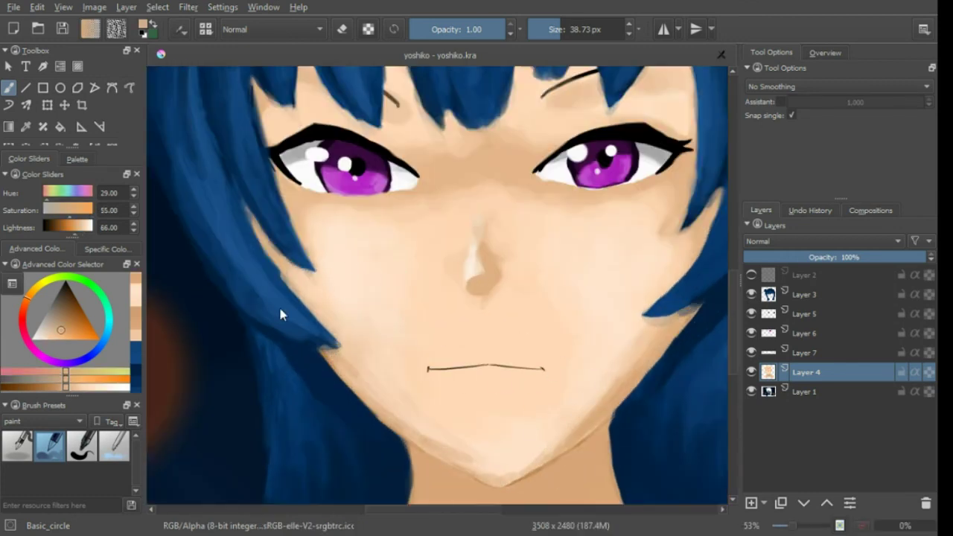
ctrl+click(315, 202)
drag(306, 203, 372, 208)
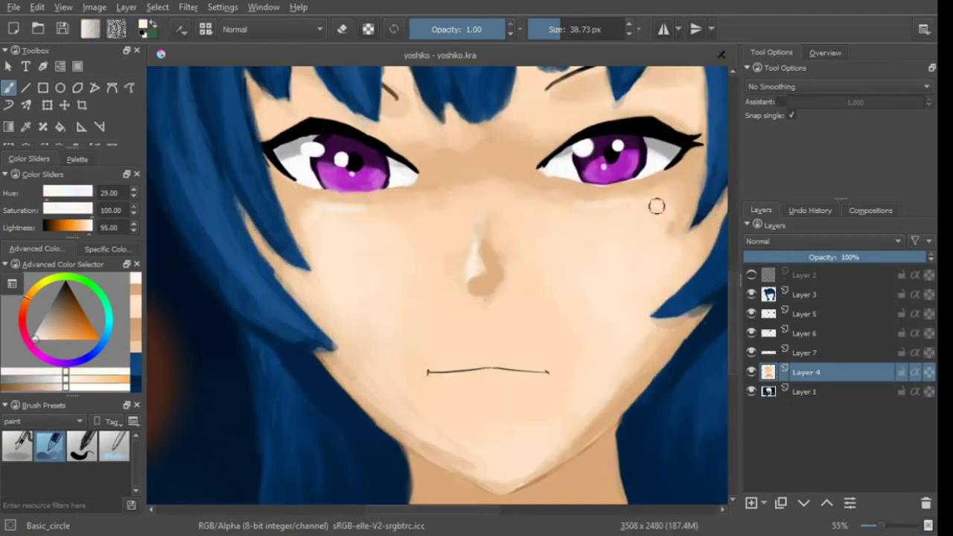
Enlarge the brush and blend mid, darker and warmer skin tones around the chin.
scroll(527, 409, down, 3)
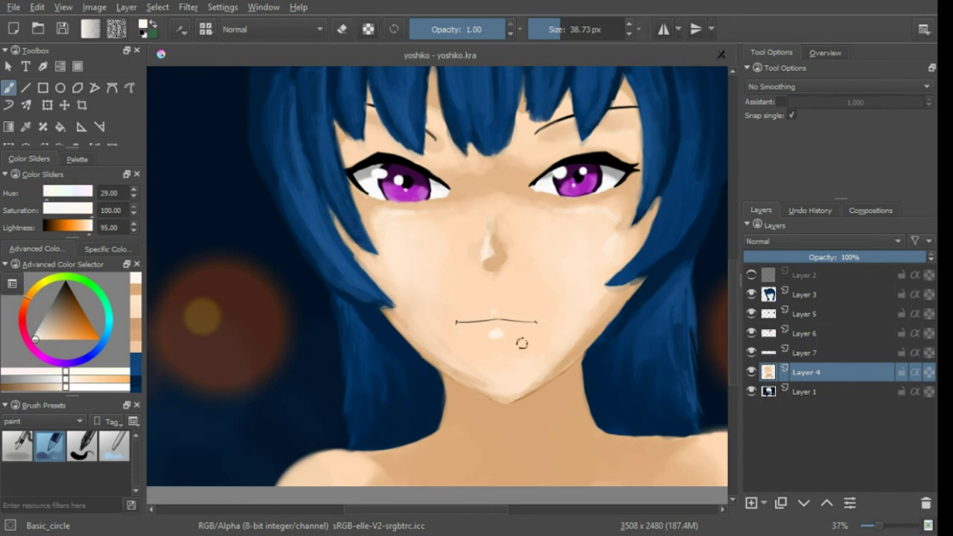
ctrl+click(482, 298)
shift+drag(482, 298, 536, 298)
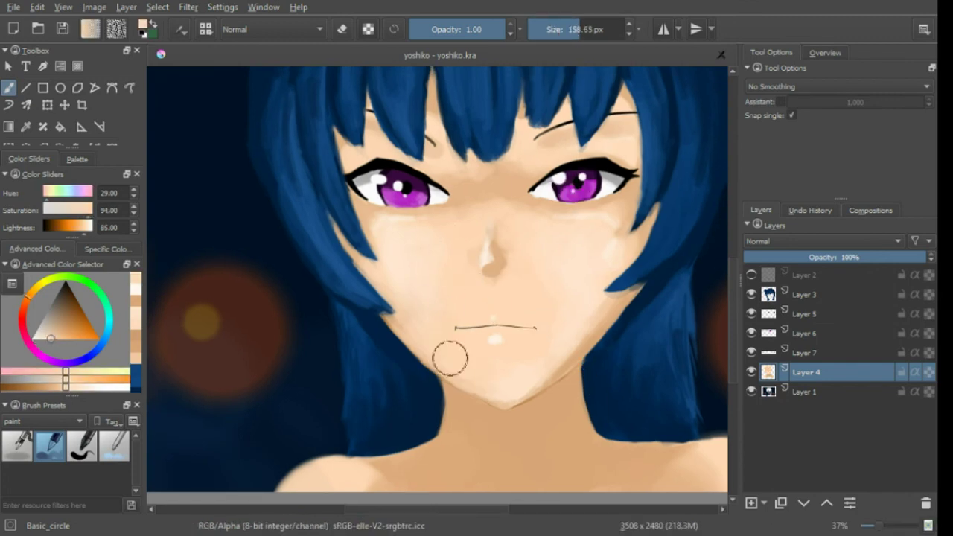
ctrl+click(588, 384)
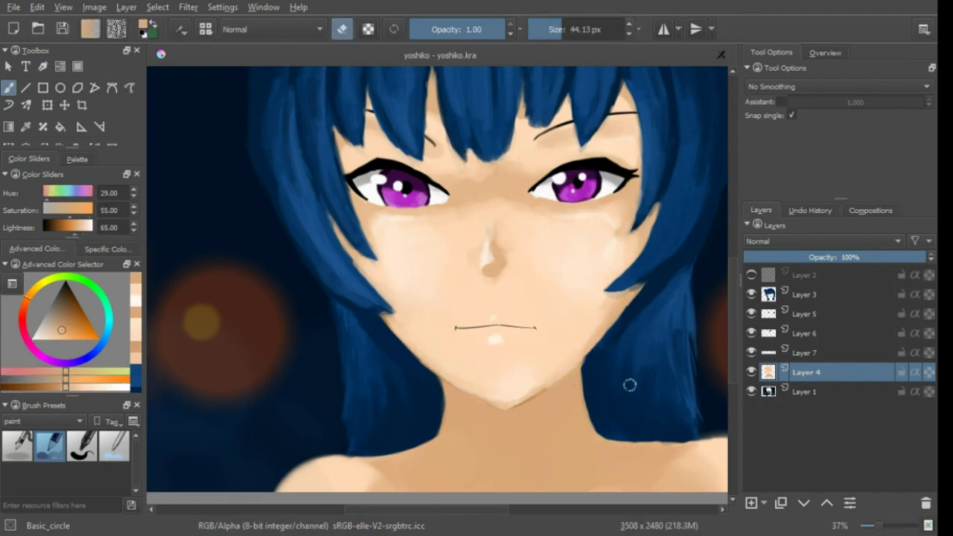
key(e)
ctrl+click(481, 384)
scroll(528, 328, down, 2)
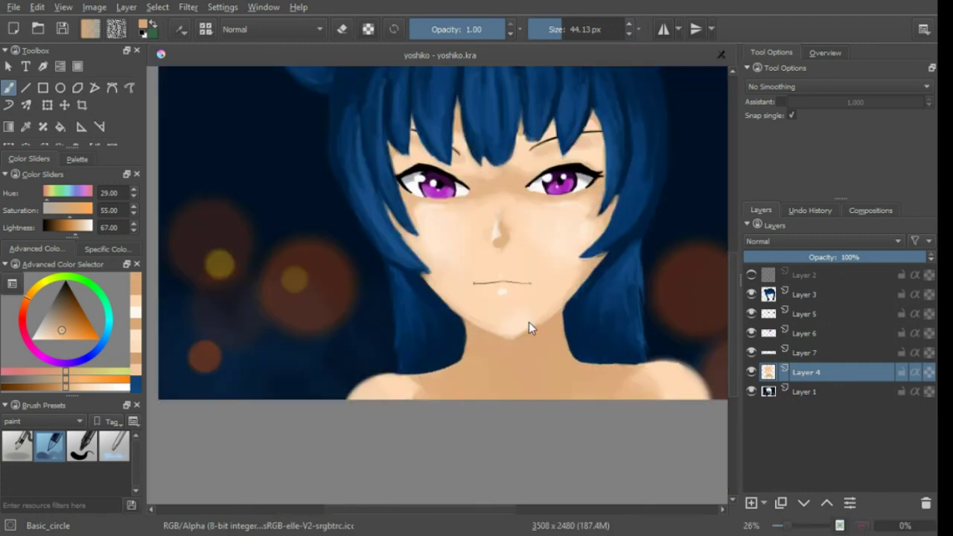
scroll(536, 328, up, 3)
ctrl+click(486, 312)
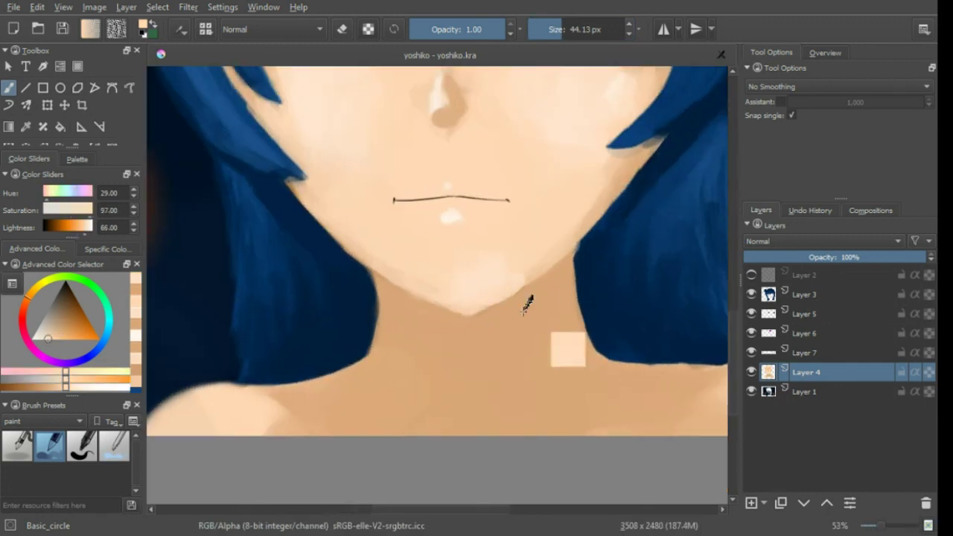
ctrl+click(520, 324)
Blend the cheeks with alternating lighter, warmer and darker sampled skin tones.
scroll(520, 324, down, 4)
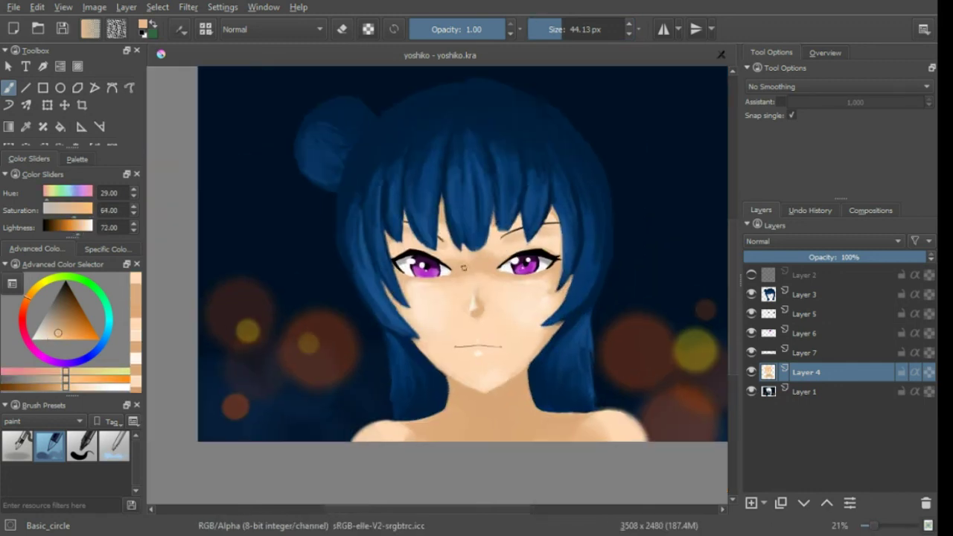
ctrl+click(540, 295)
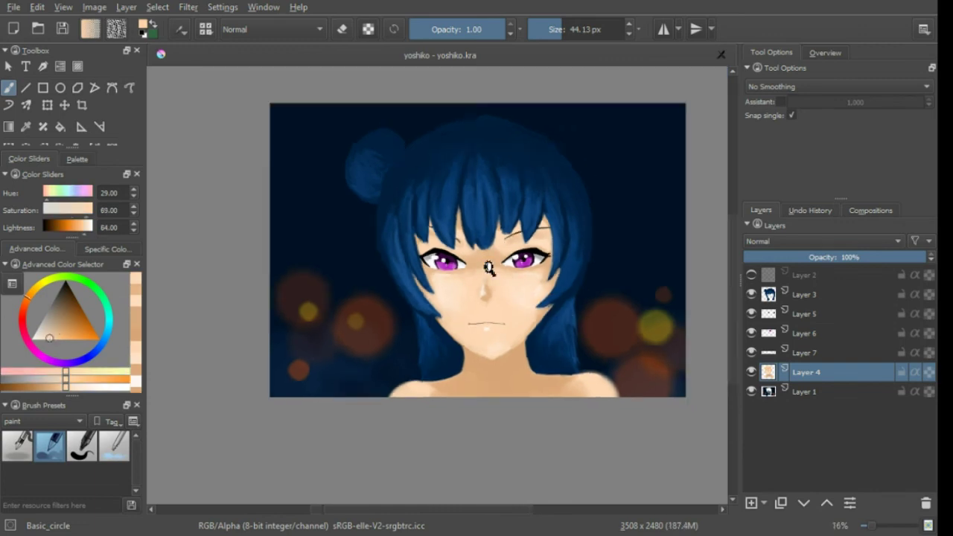
scroll(448, 253, up, 2)
ctrl+click(573, 208)
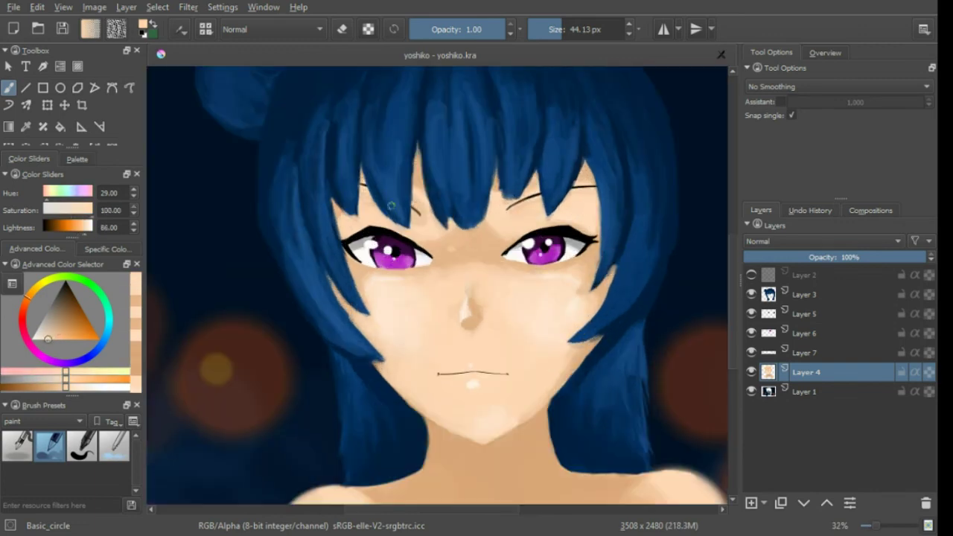
ctrl+click(438, 189)
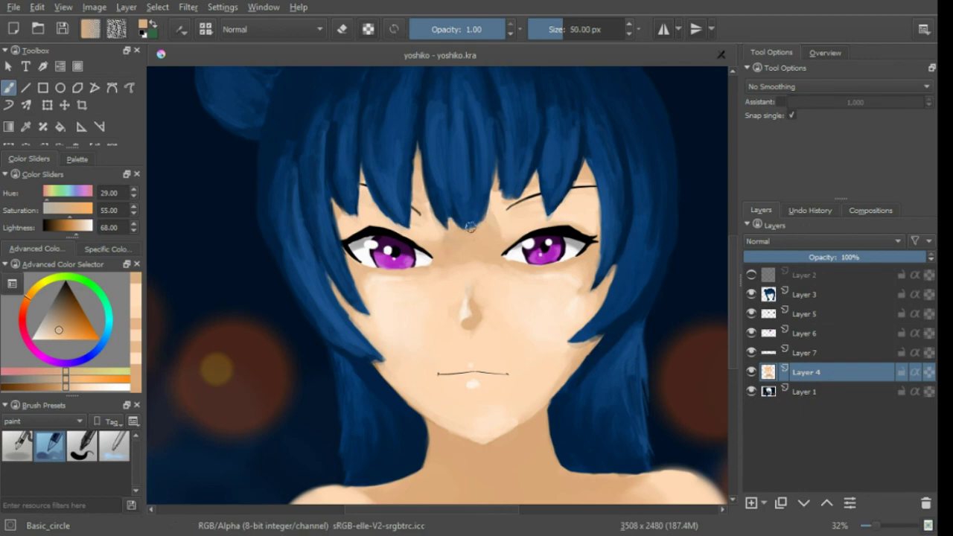
ctrl+click(482, 210)
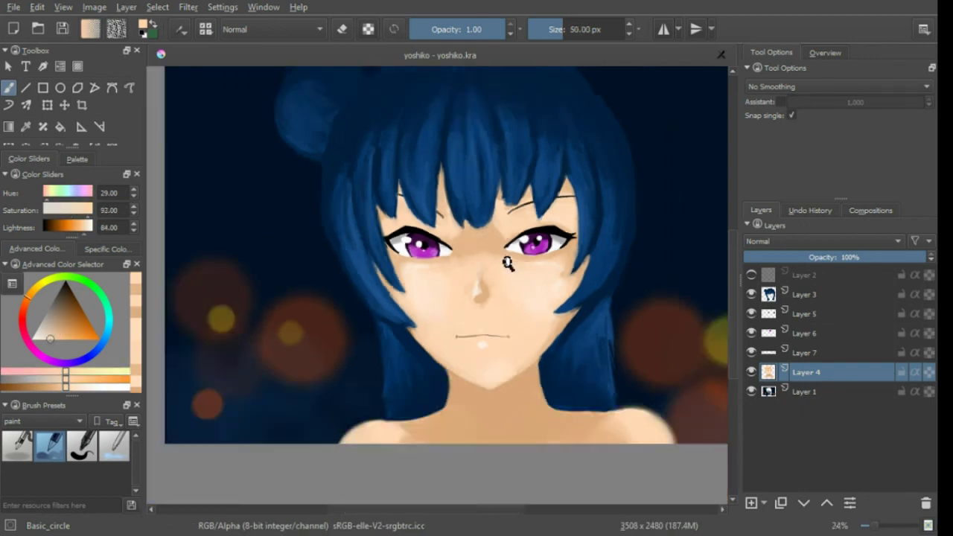
scroll(504, 263, up, 2)
scroll(509, 201, down, 2)
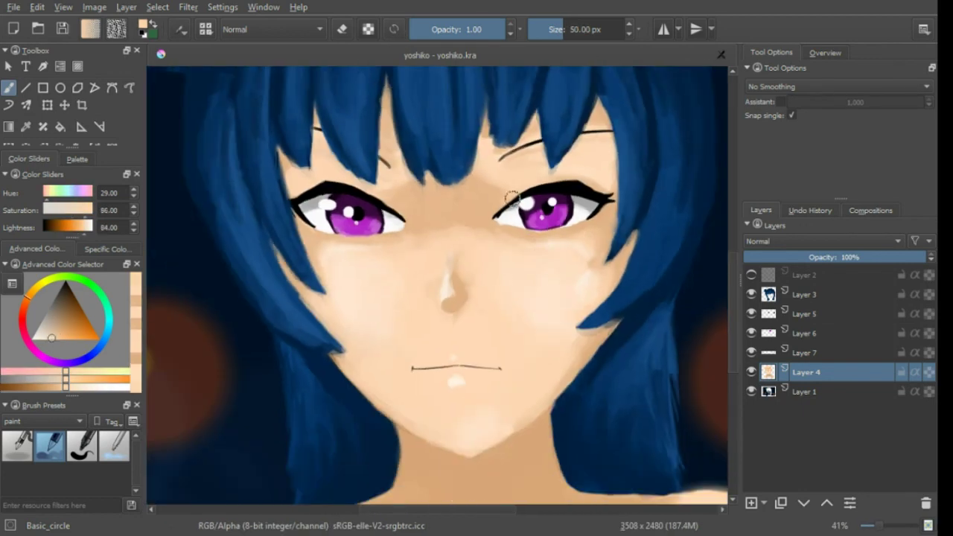
ctrl+click(489, 184)
scroll(489, 184, down, 1)
scroll(477, 185, down, 1)
ctrl+click(506, 177)
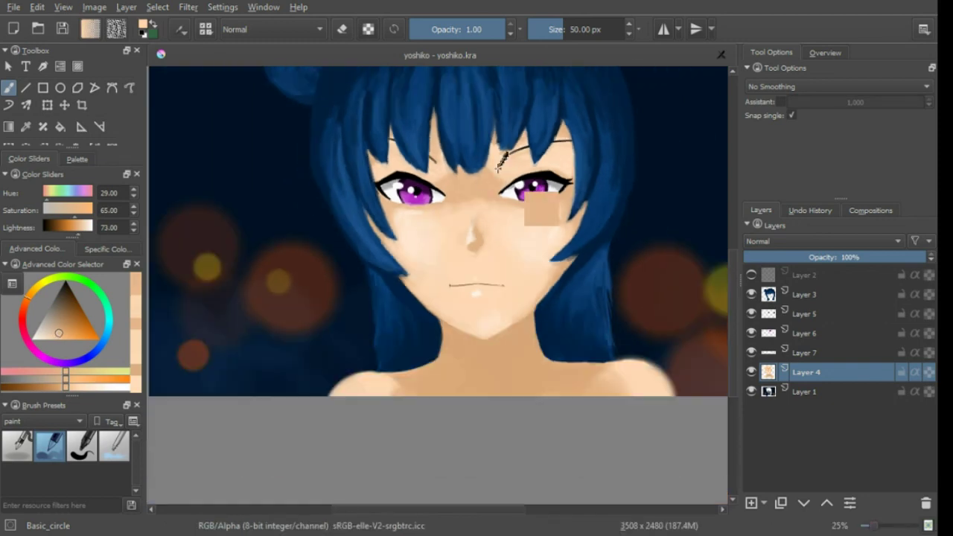
Soften the under-eye shading with resampled mid and pale skin tones.
scroll(491, 182, down, 1)
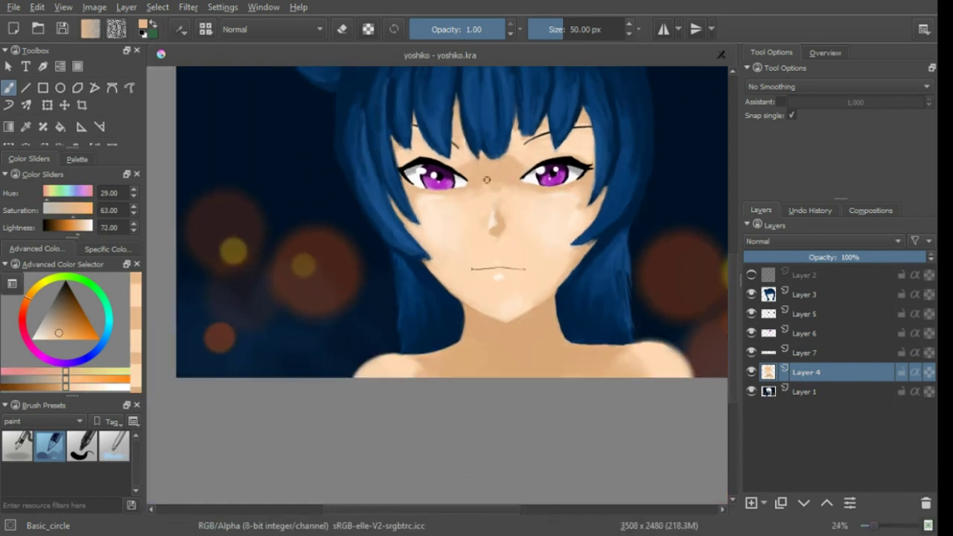
ctrl+click(574, 206)
scroll(617, 255, down, 2)
scroll(616, 256, up, 3)
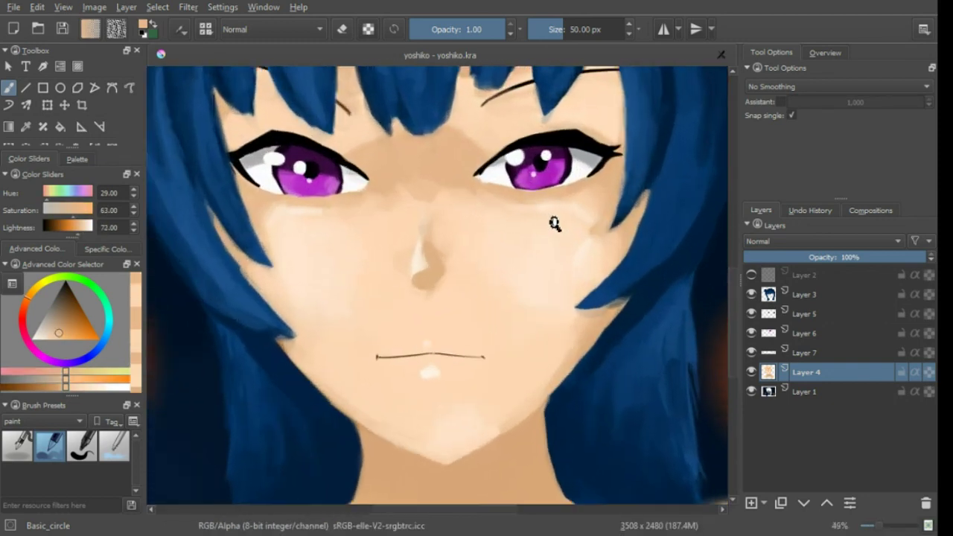
ctrl+click(553, 223)
scroll(587, 330, down, 3)
scroll(587, 330, up, 3)
Touch up the lower face and neck with darker and light peach skin tones.
key(e)
drag(305, 355, 175, 379)
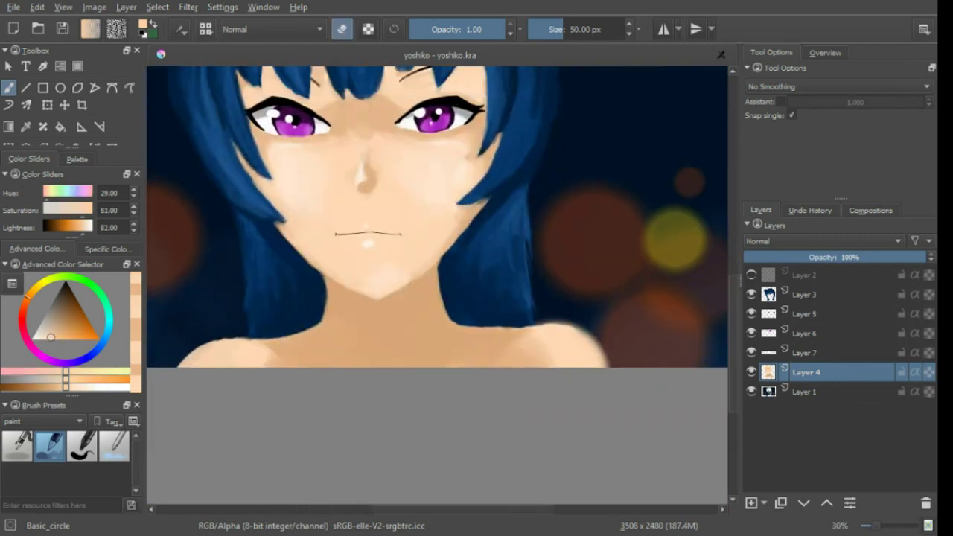
scroll(595, 336, down, 2)
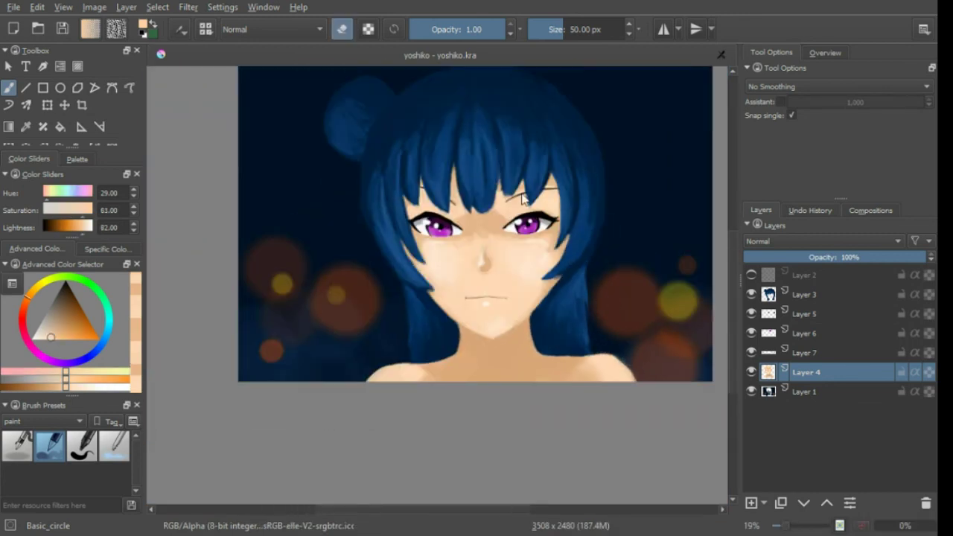
key(e)
scroll(407, 253, up, 2)
ctrl+click(407, 254)
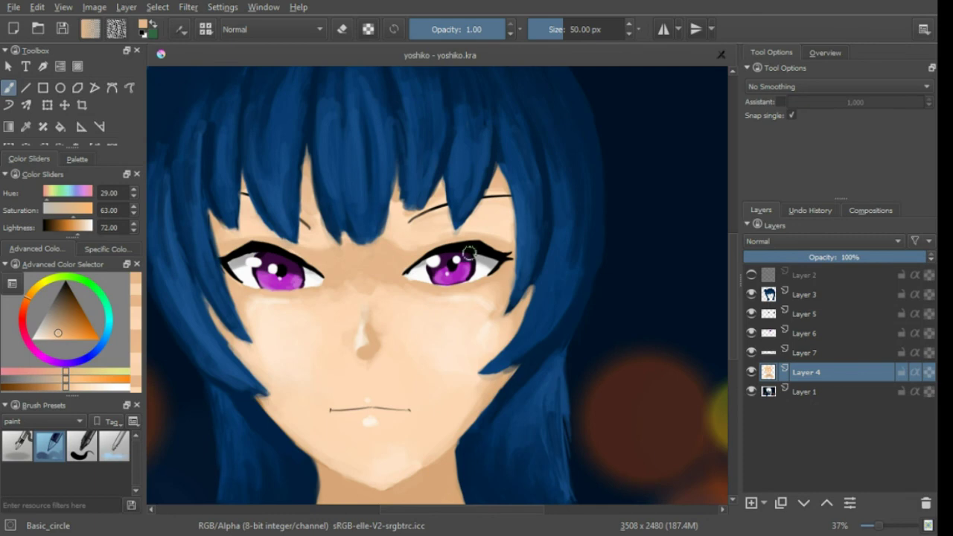
scroll(521, 264, down, 1)
ctrl+click(531, 291)
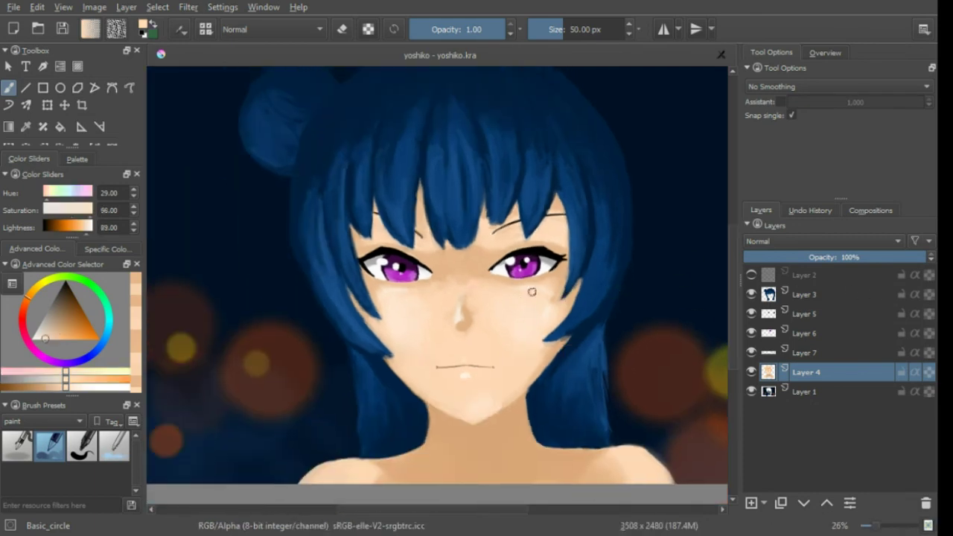
ctrl+click(572, 320)
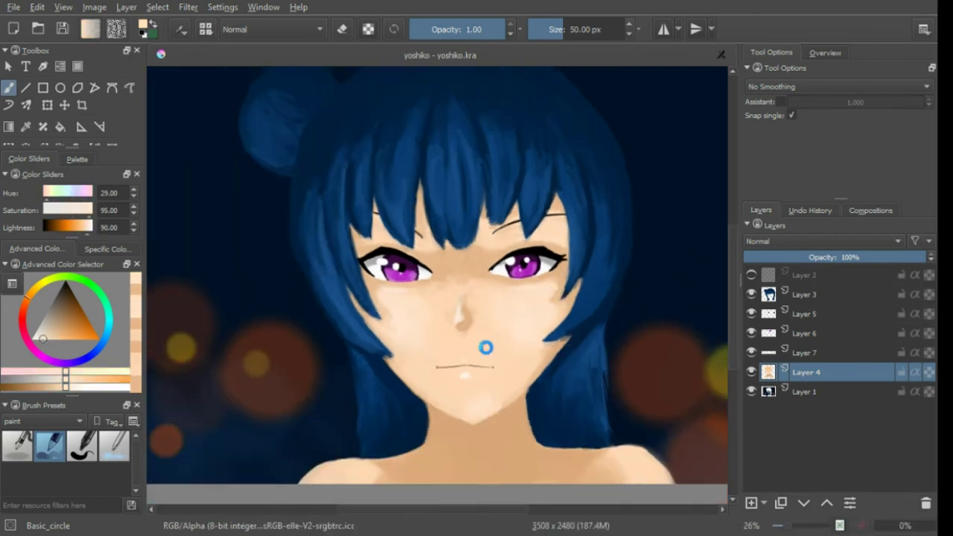
ctrl+click(521, 379)
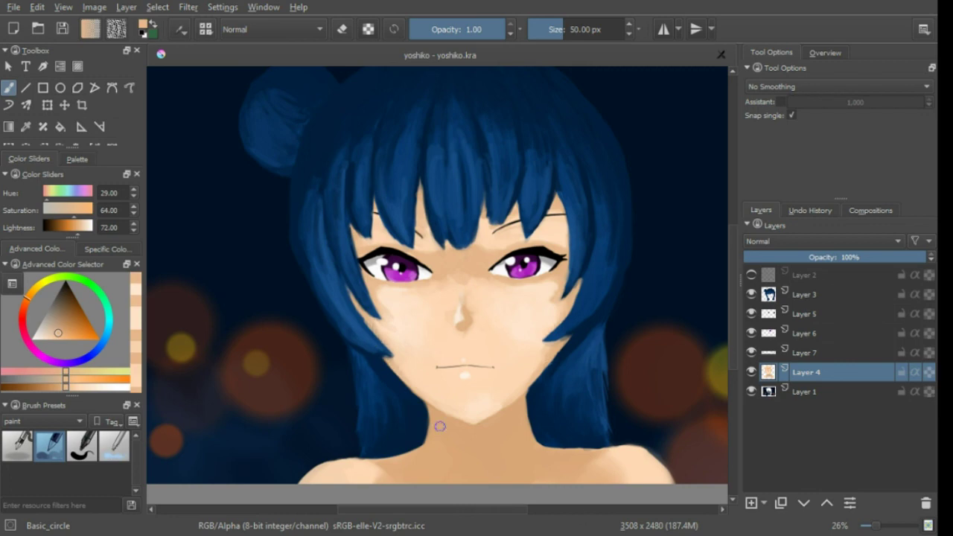